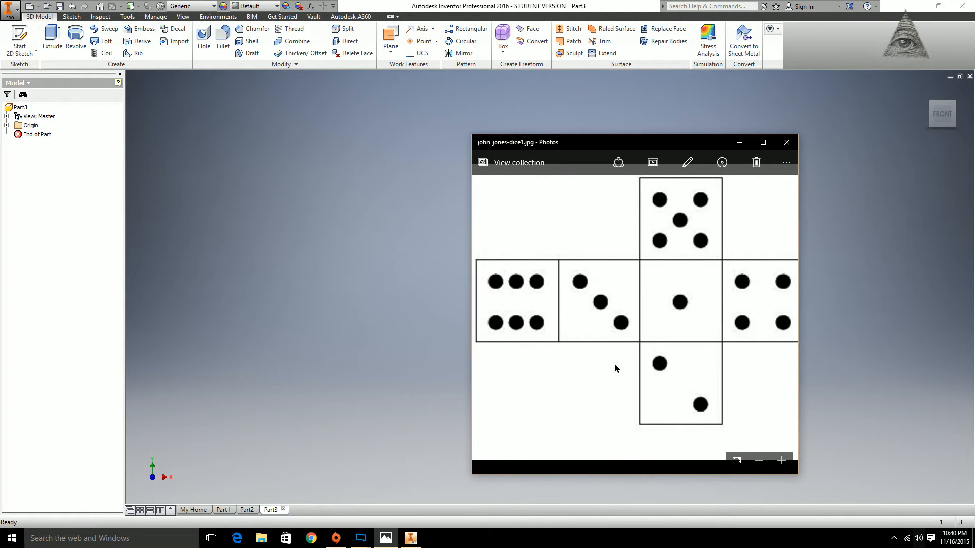
Create a new part from the English Standard (in).ipt template.
left_click(96, 240)
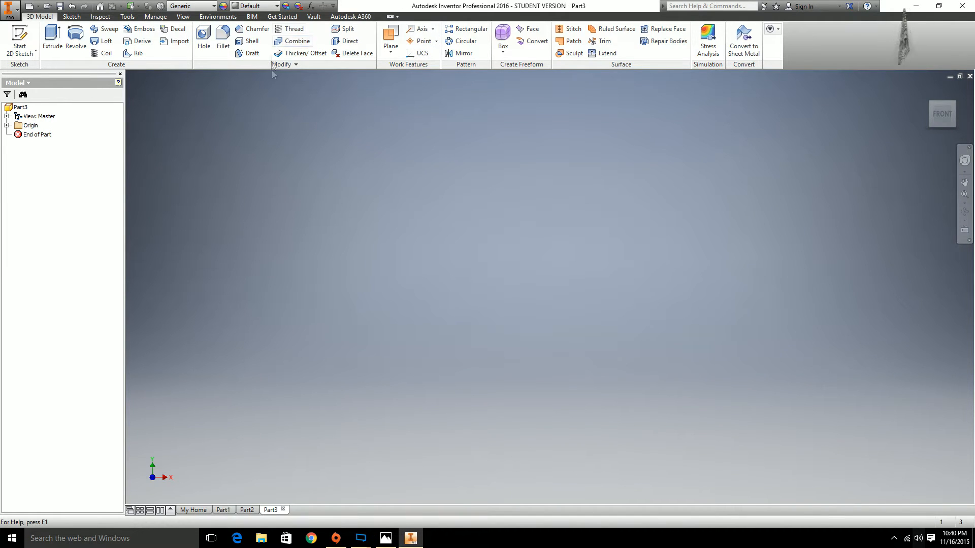
left_click(28, 7)
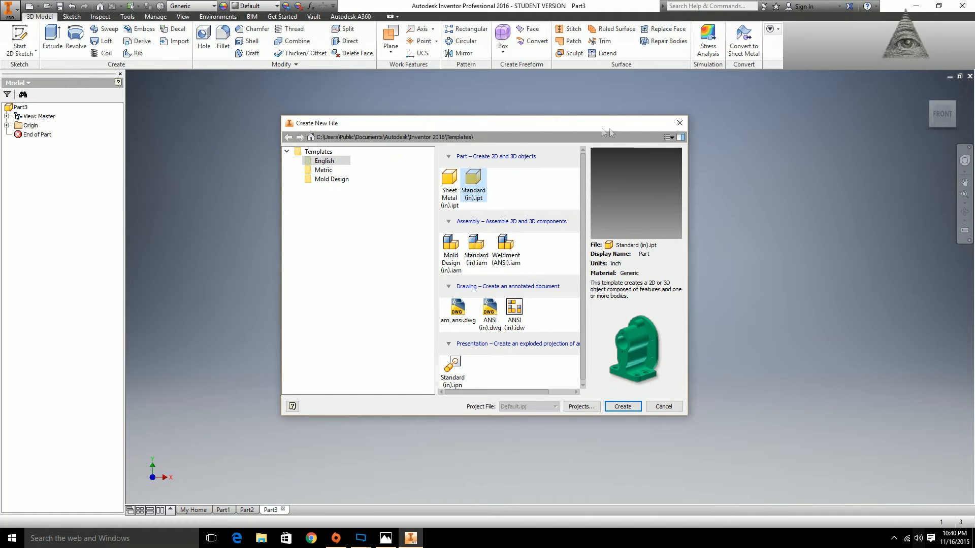
left_click(691, 129)
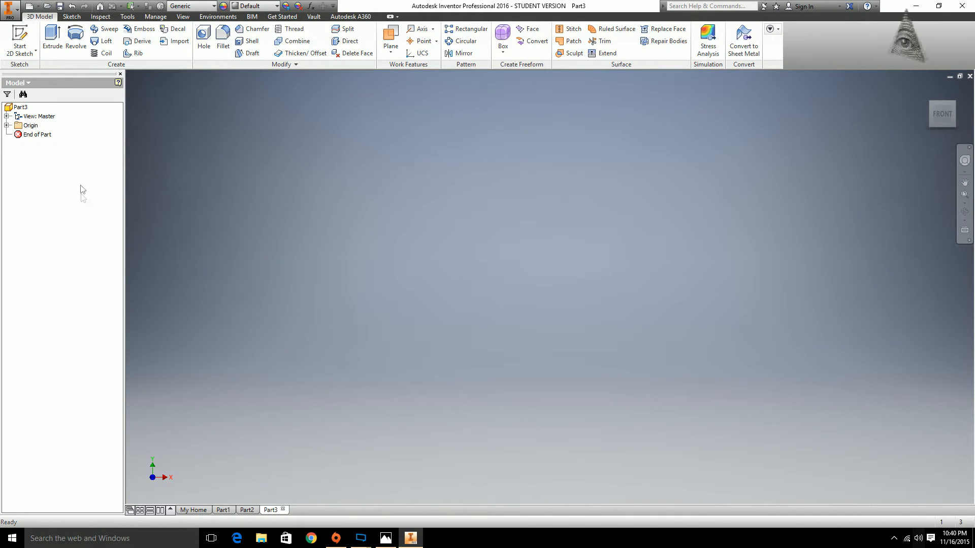
key("ctrl+n")
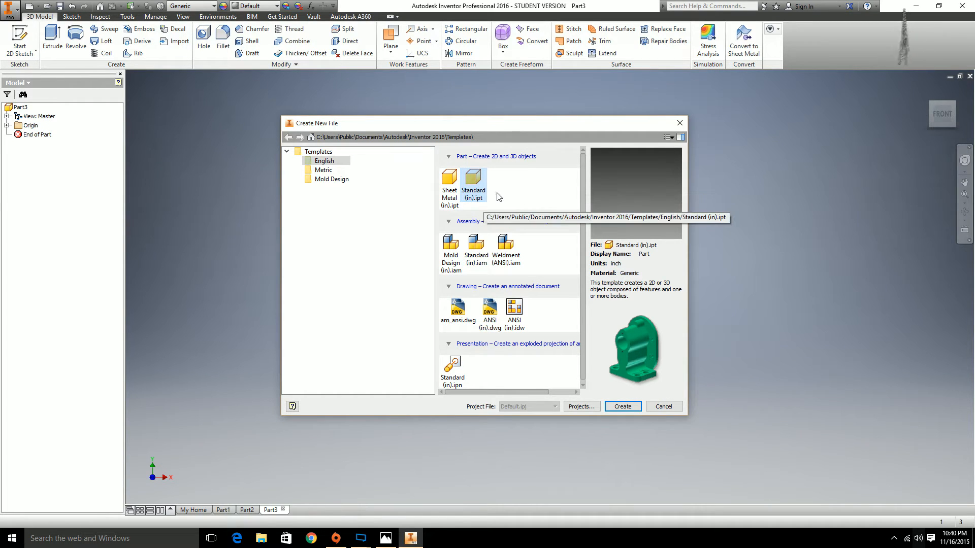
left_click(627, 407)
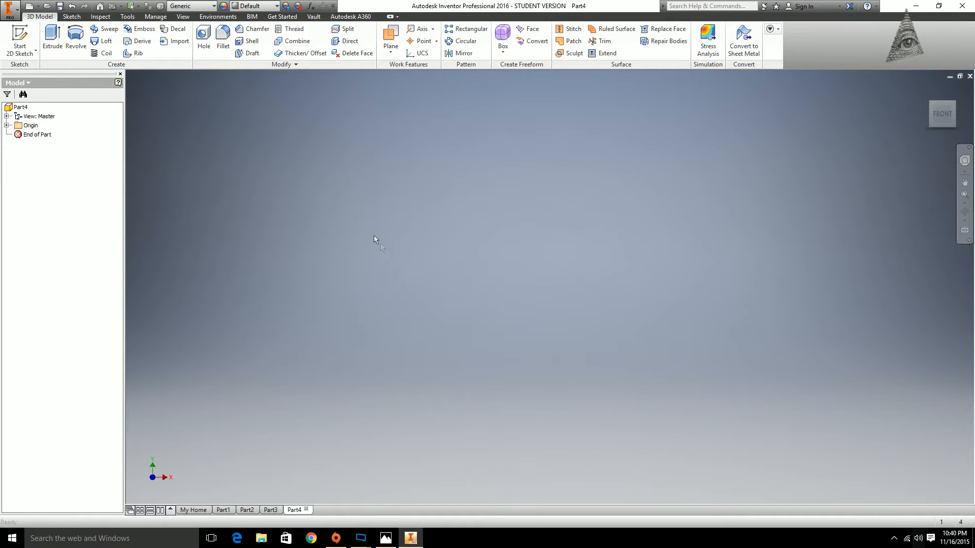
mouse_move(942, 113)
left_mouse_down()
mouse_move(863, 147)
mouse_move(888, 122)
mouse_move(858, 114)
mouse_move(904, 140)
mouse_move(941, 122)
left_mouse_up()
left_click(940, 122)
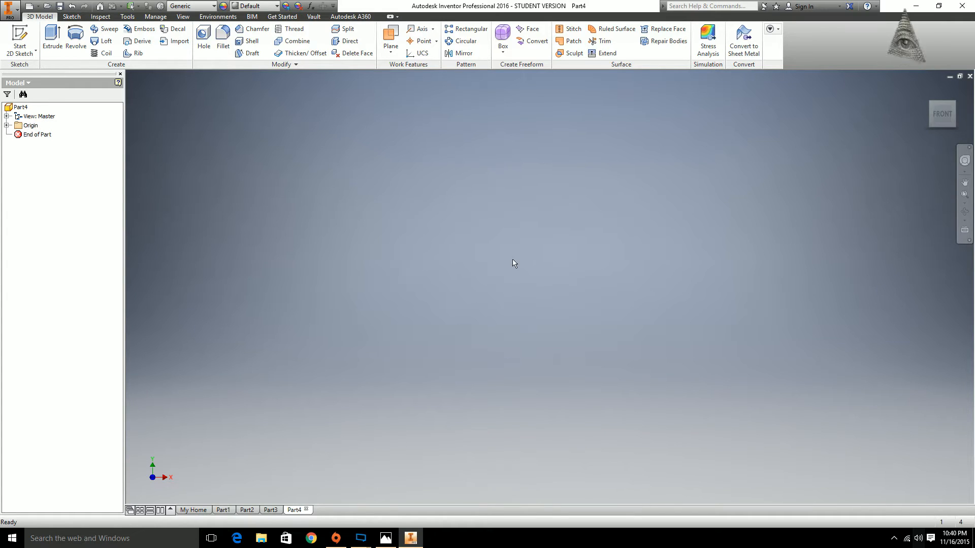
left_click(386, 538)
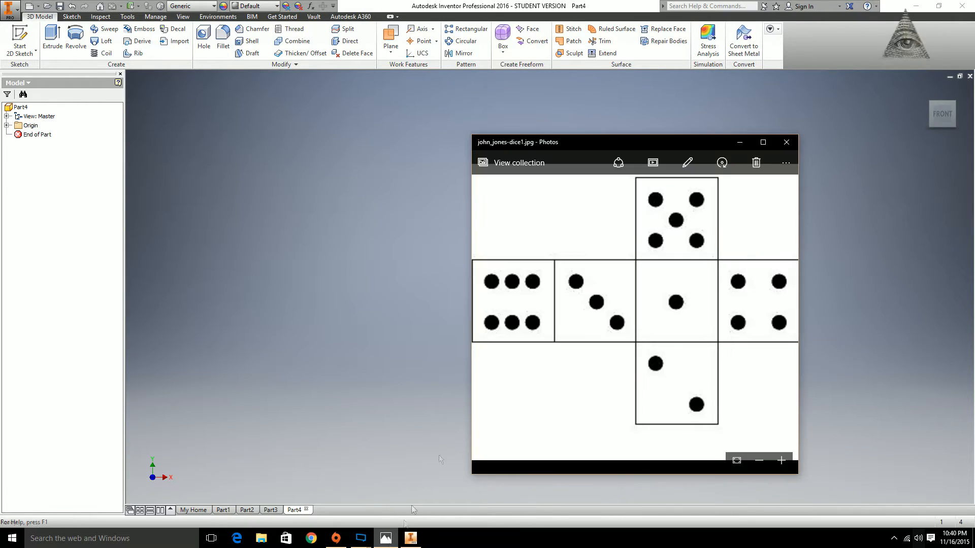
left_click_drag(682, 270, 688, 310)
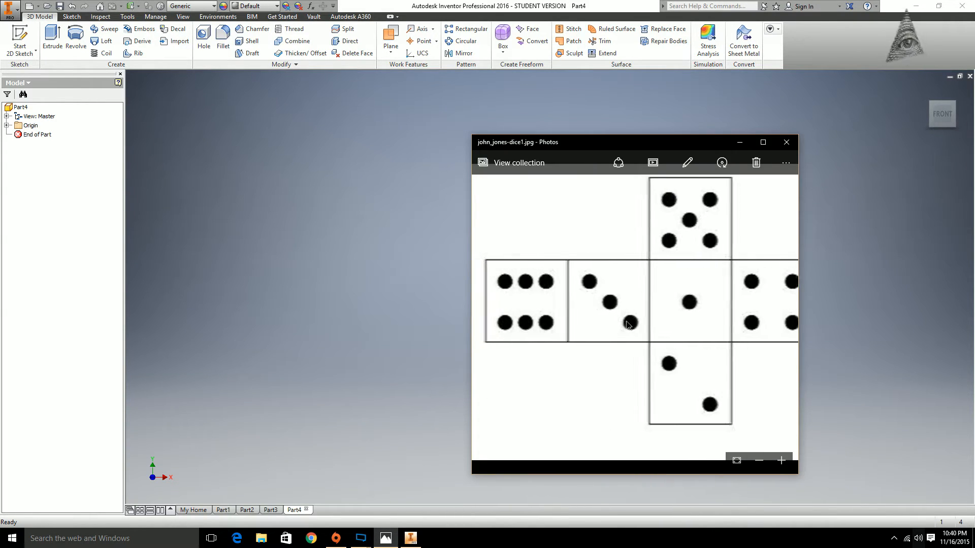
left_click_drag(608, 321, 612, 321)
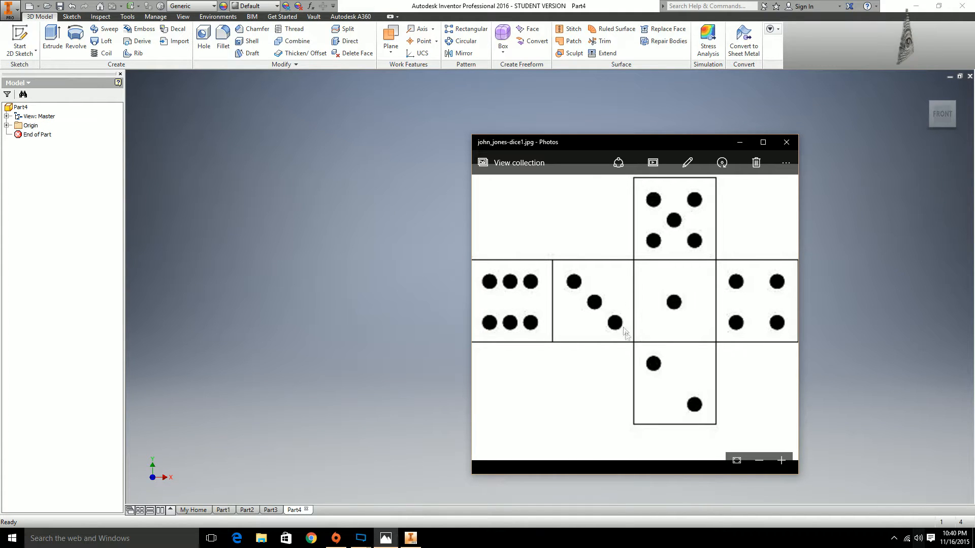
left_click(389, 226)
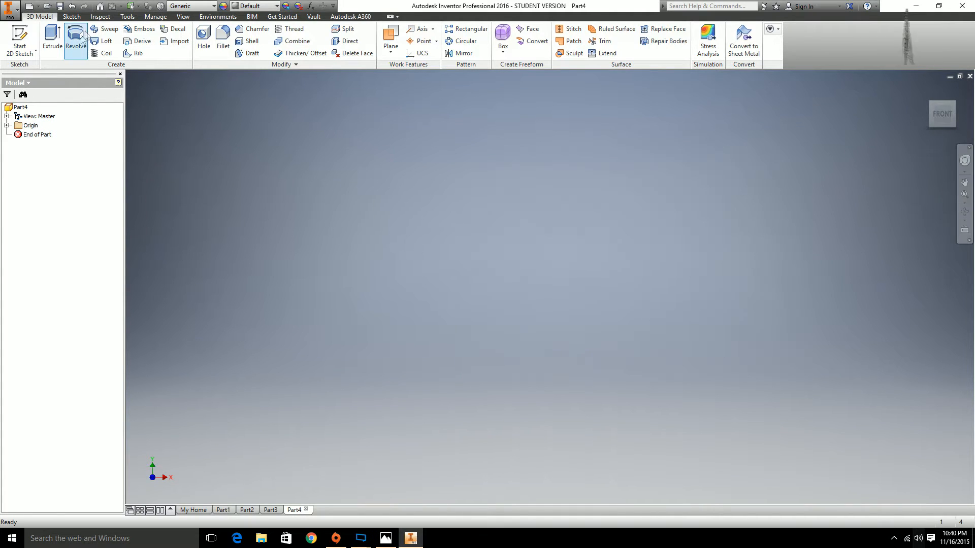
Sketch a 0.50 by 0.50 in square on the front origin plane and finish the sketch.
left_click(13, 31)
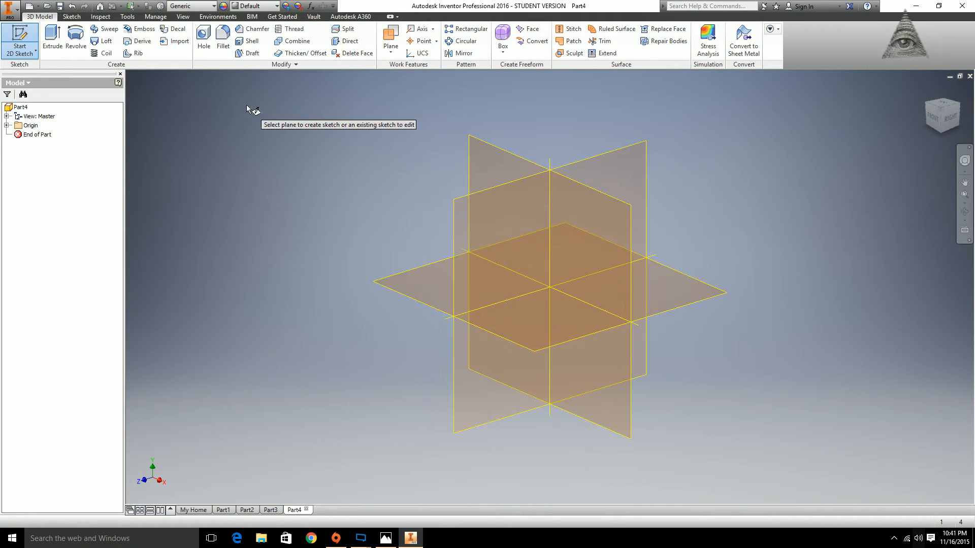
left_click(509, 162)
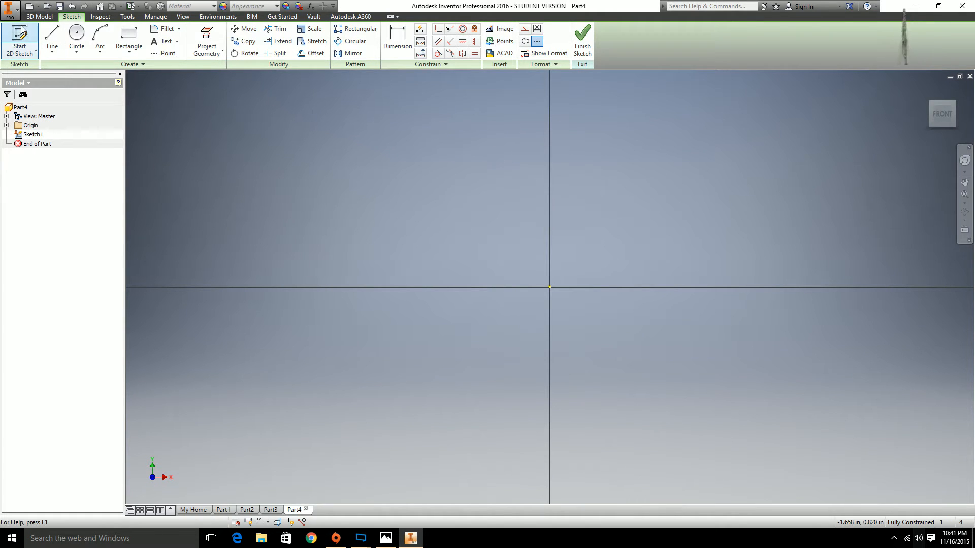
left_click(125, 37)
left_click(409, 169)
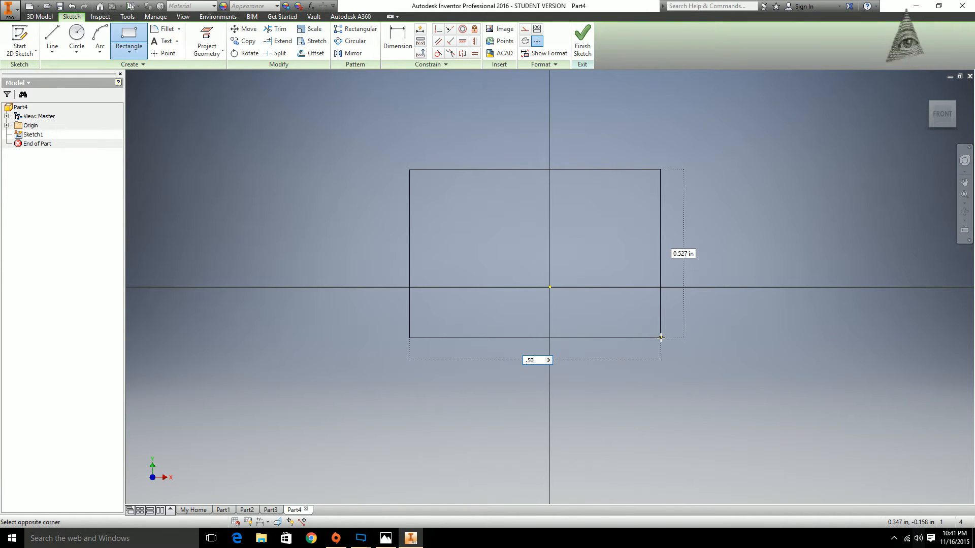
key("Tab")
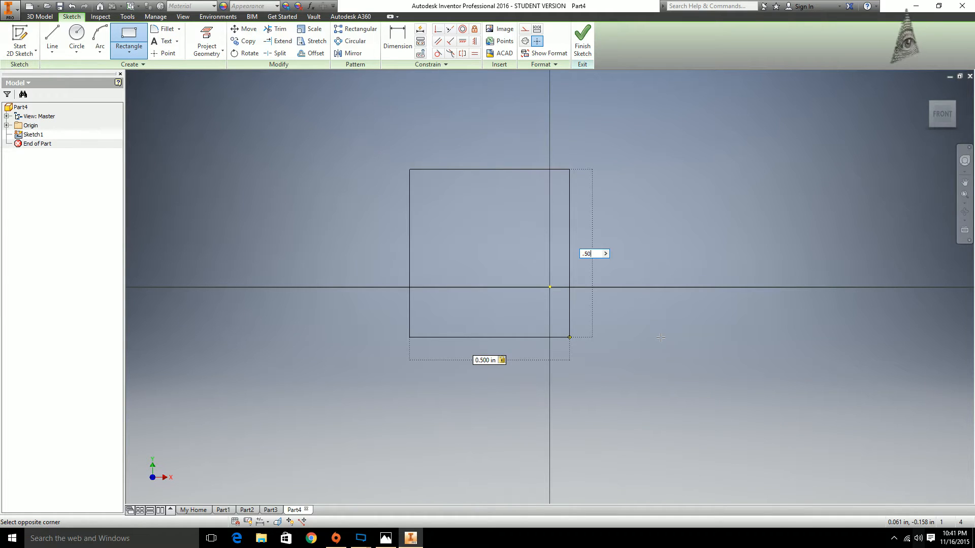
type(".50")
key("Return")
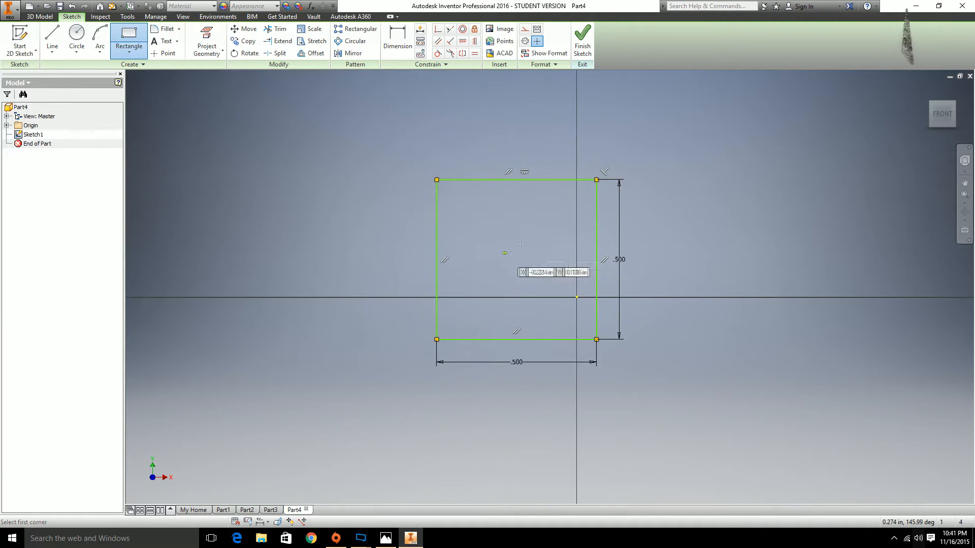
left_click(583, 45)
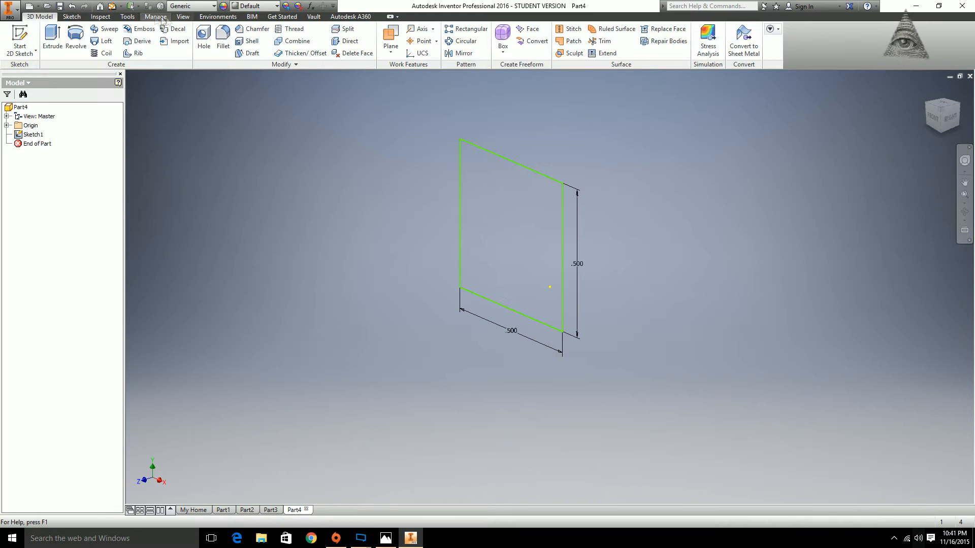
Extrude the square profile 0.50 in to form a cube.
left_click(52, 40)
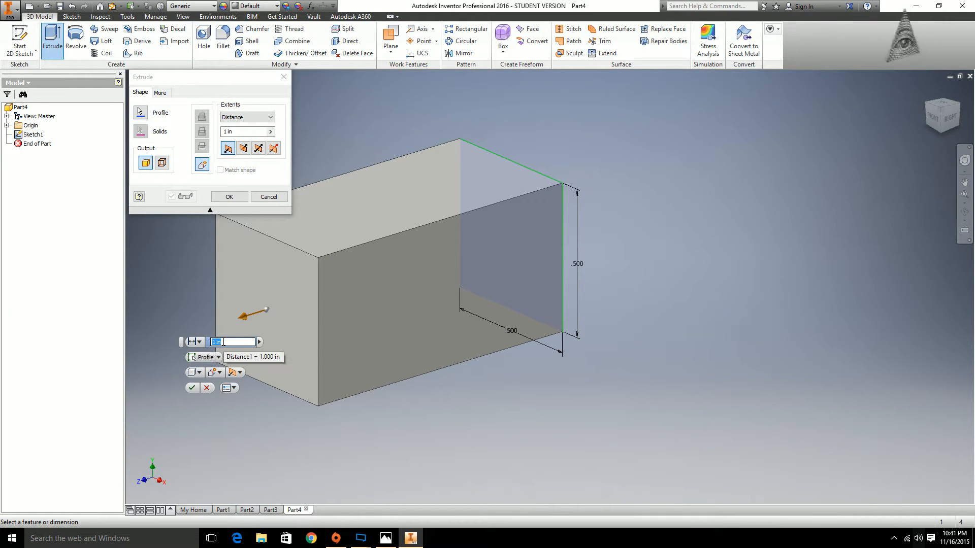
type(".50")
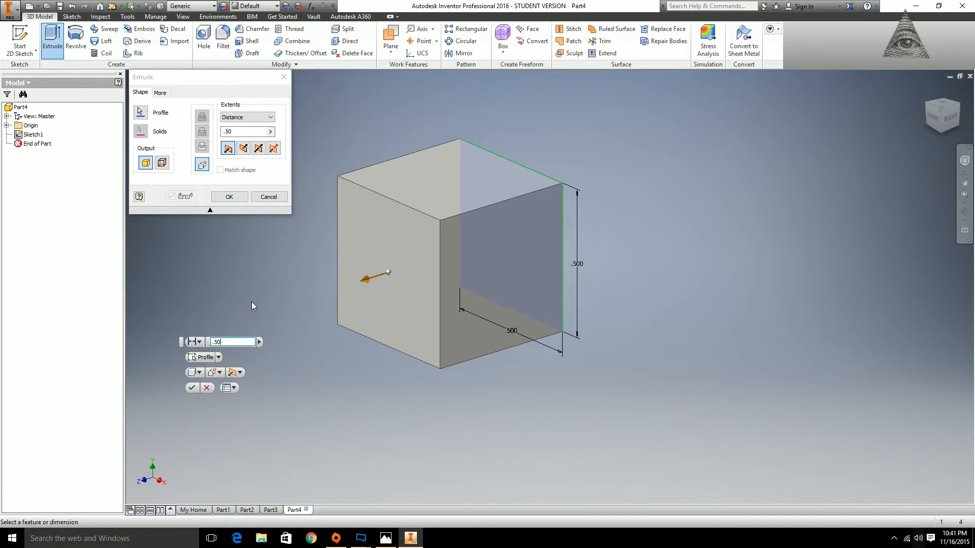
left_click(283, 77)
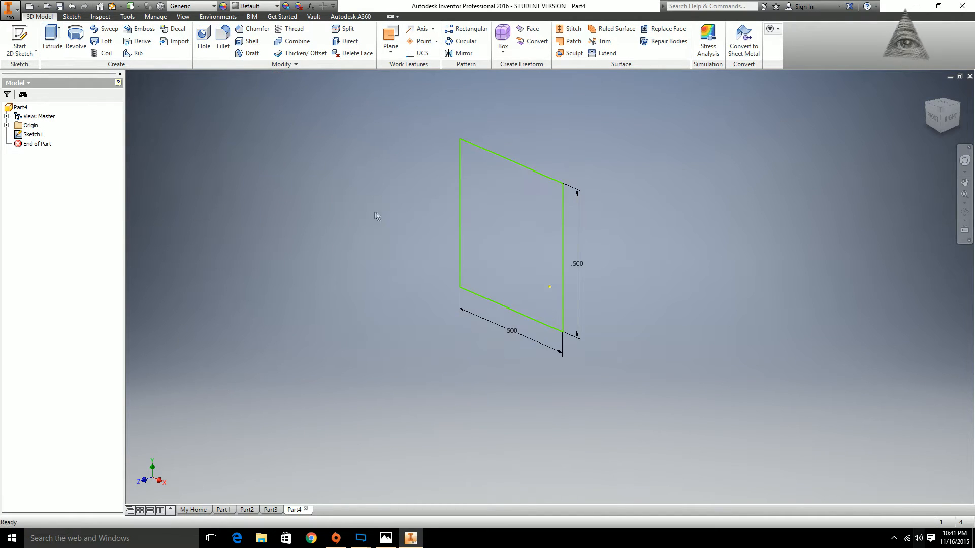
left_click(51, 37)
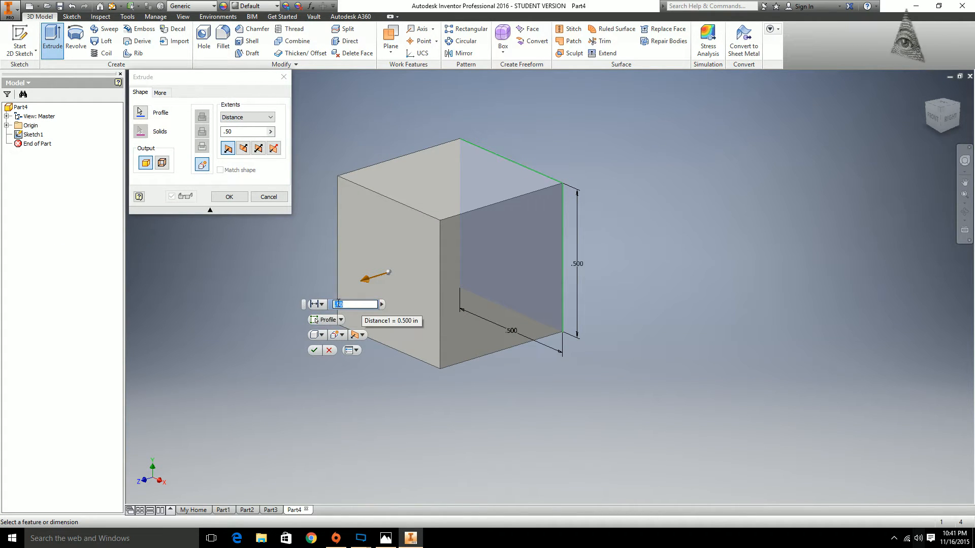
left_click(315, 351)
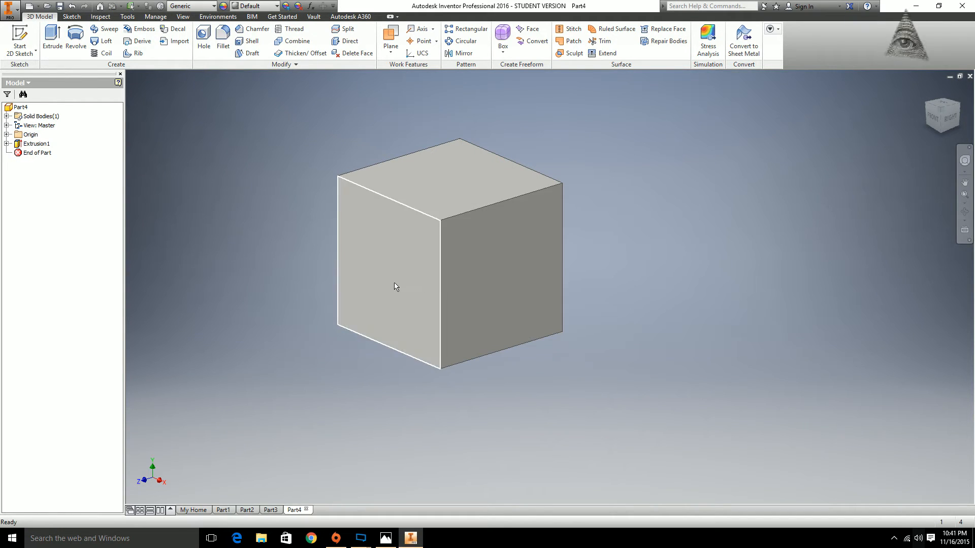
Compare the cube's front face with the dice net image and start a new sketch on that face.
left_click(933, 116)
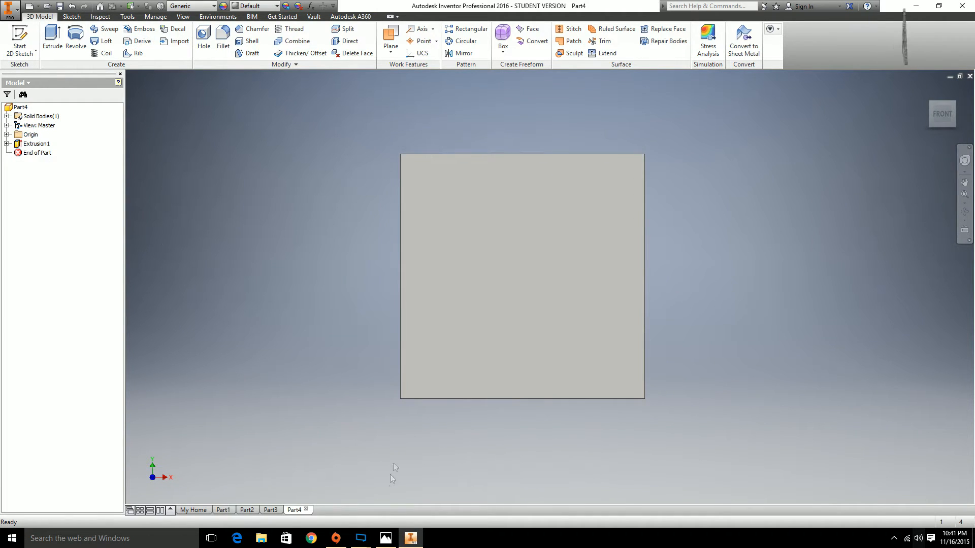
left_click(386, 538)
left_click_drag(665, 145, 230, 103)
left_click_drag(247, 266, 234, 264)
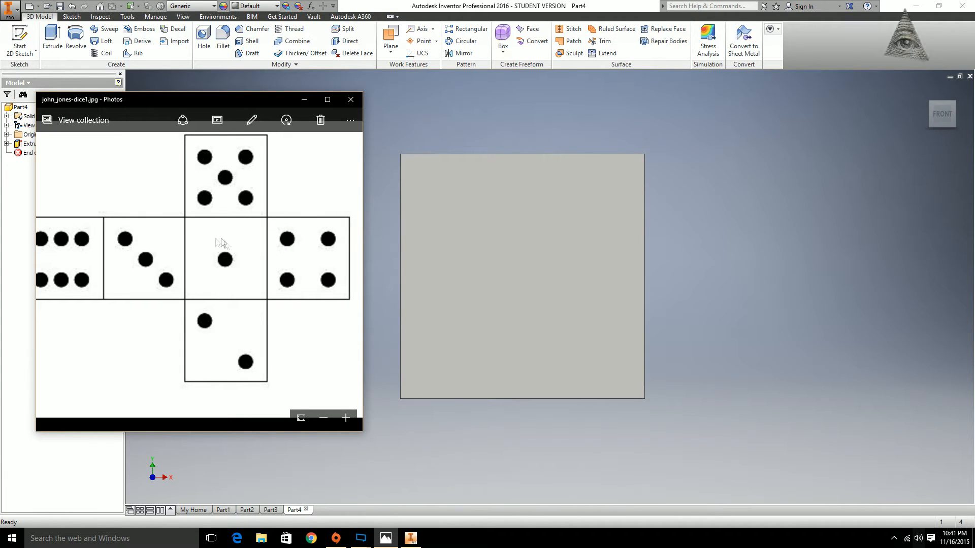
left_click(517, 272)
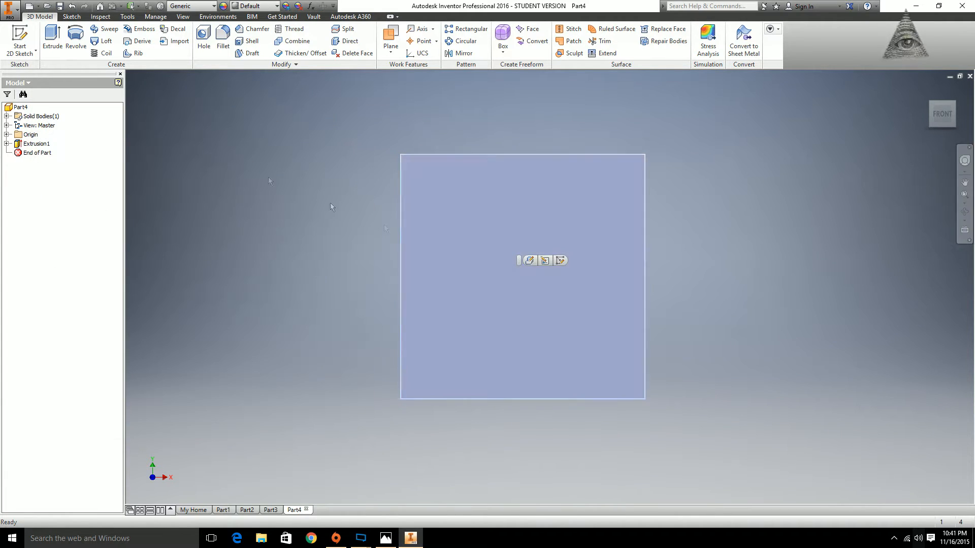
right_click(515, 227)
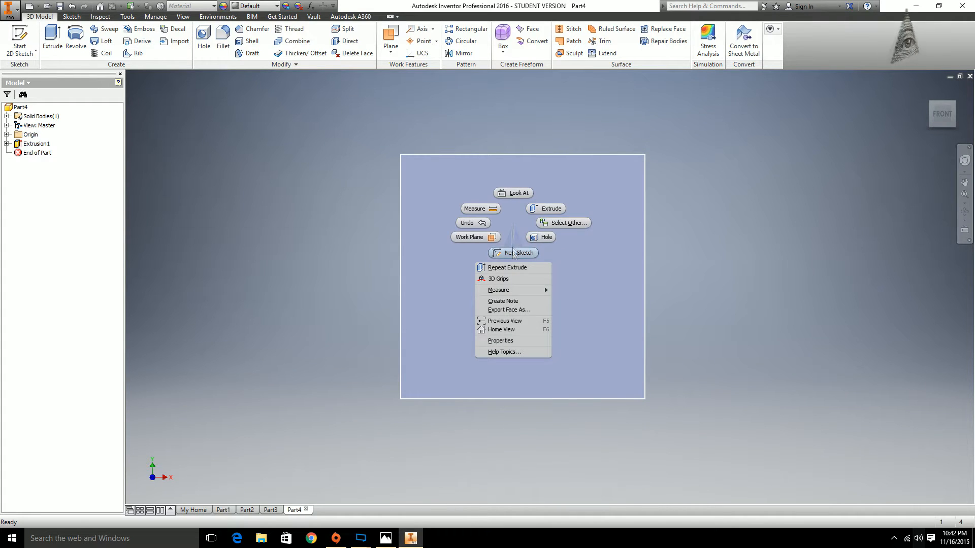
left_click(513, 252)
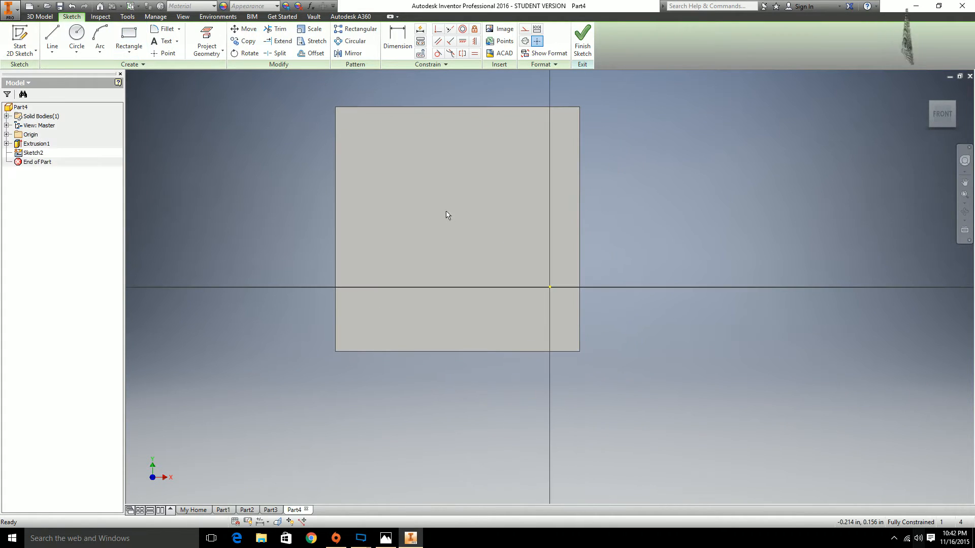
Draw a vertical construction line from the midpoint of the face's upper edge to the midpoint of its lower edge.
left_click(51, 35)
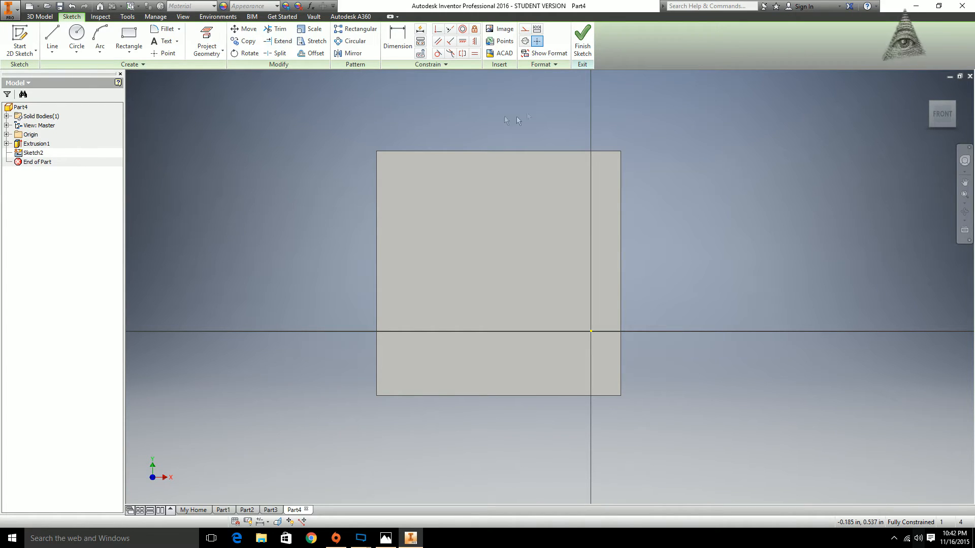
left_click(526, 30)
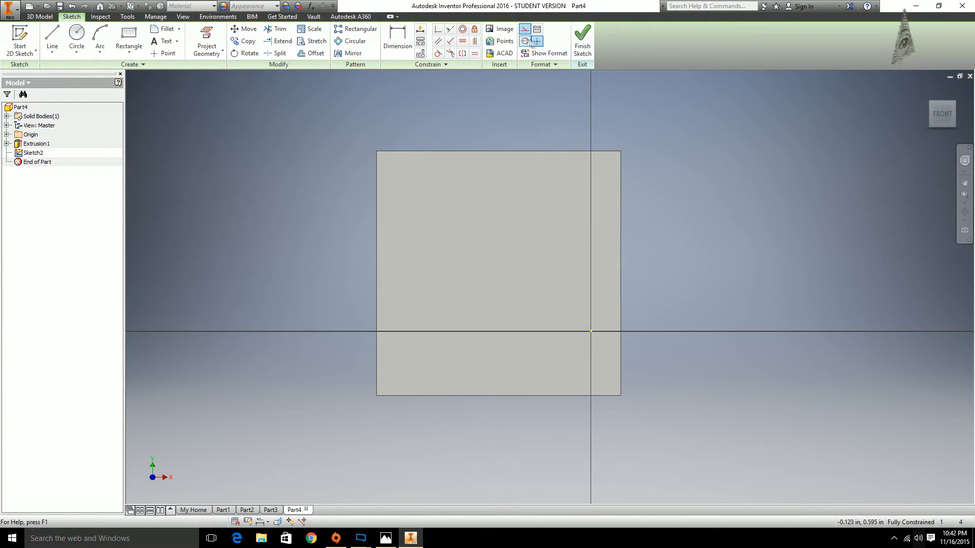
left_click(60, 38)
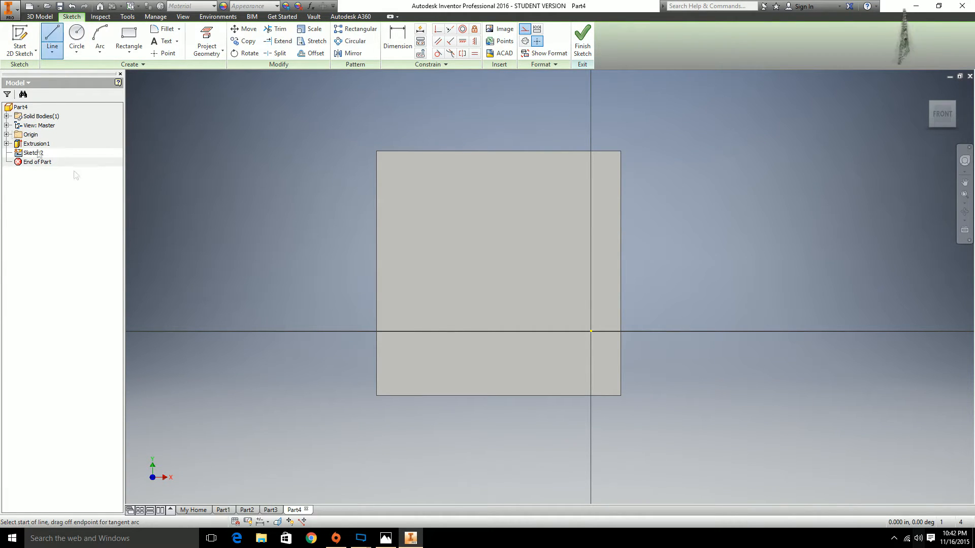
left_click(498, 150)
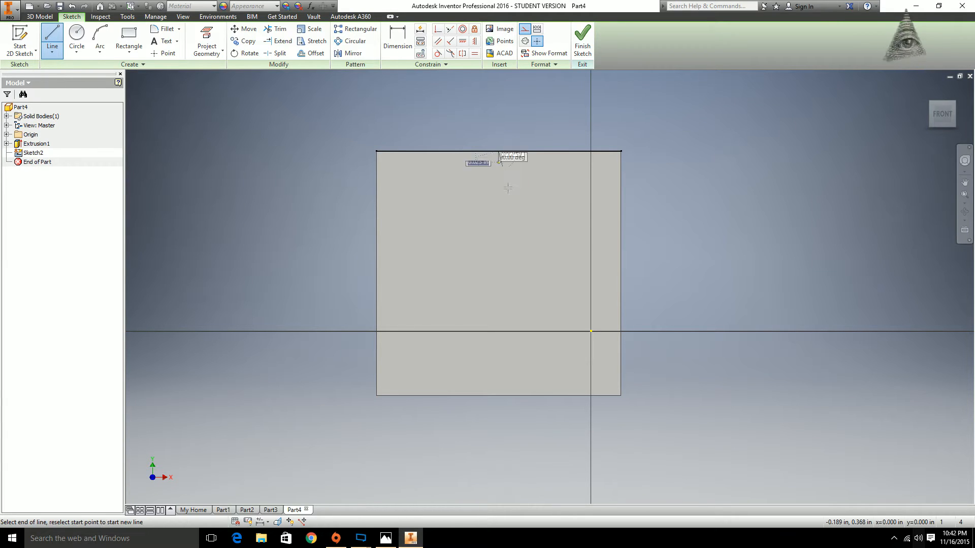
double_click(499, 395)
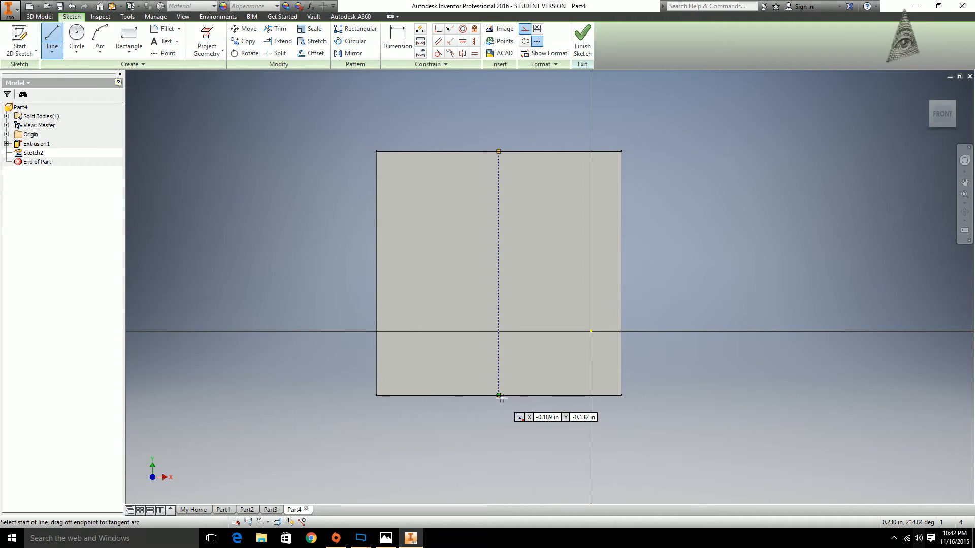
Draw a 0.08 in diameter circle centred on the midpoint of the front face's vertical construction line.
left_click(77, 33)
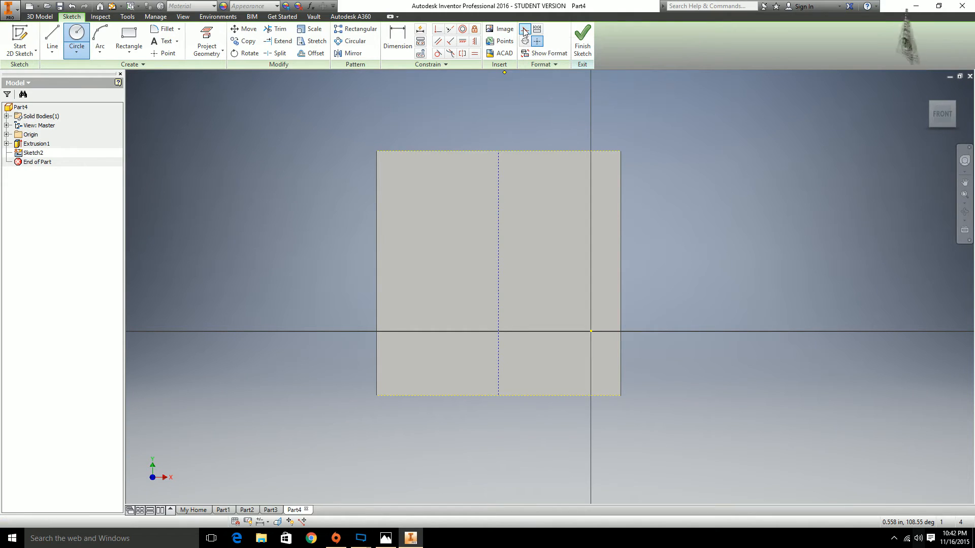
left_click(498, 274)
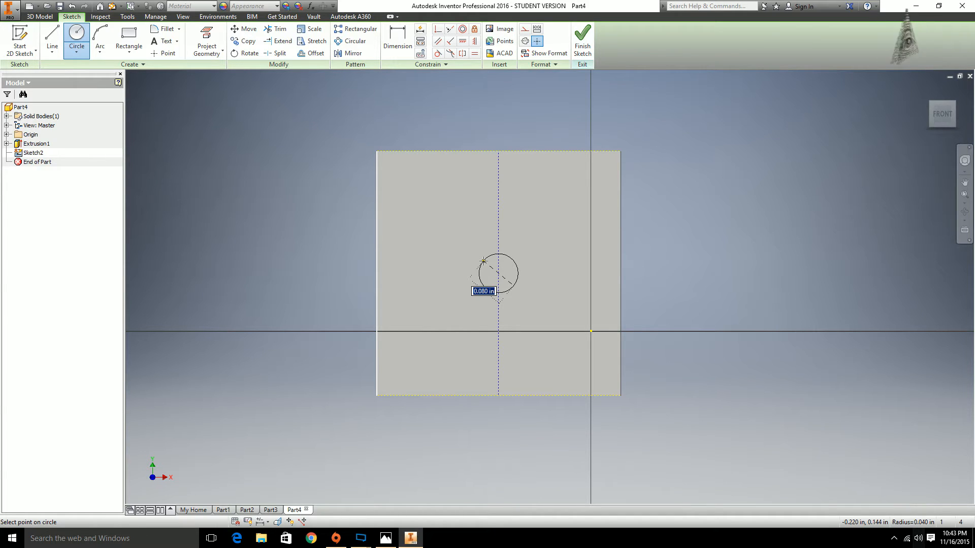
key("Escape")
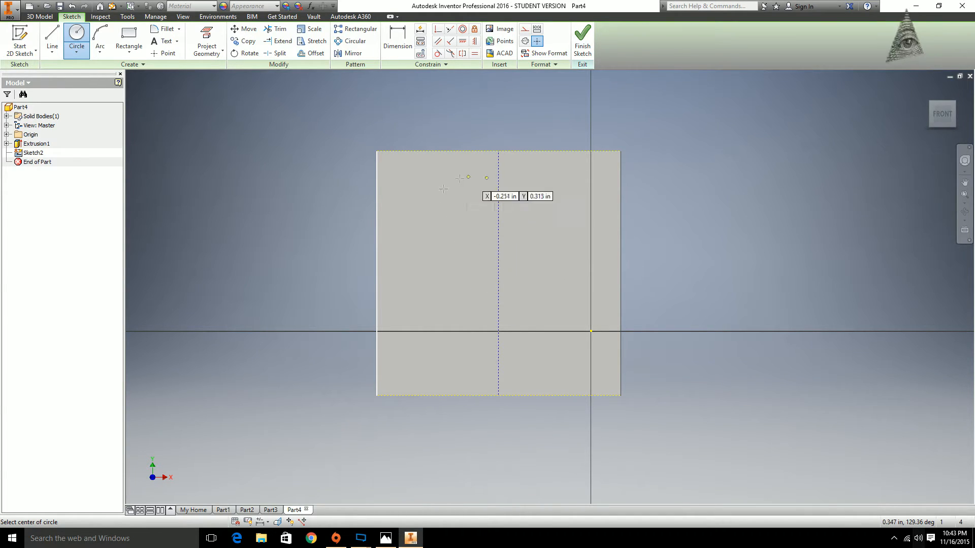
left_click(498, 273)
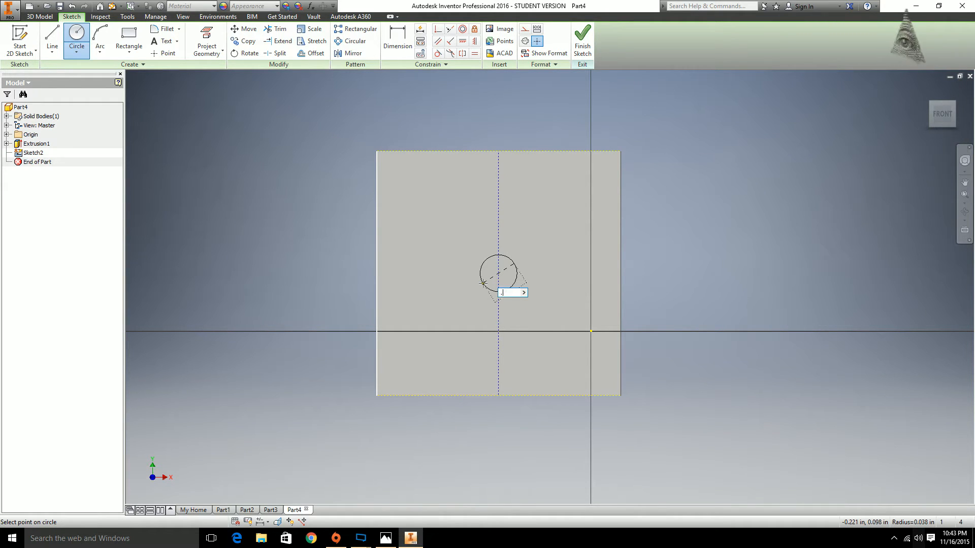
key("Return")
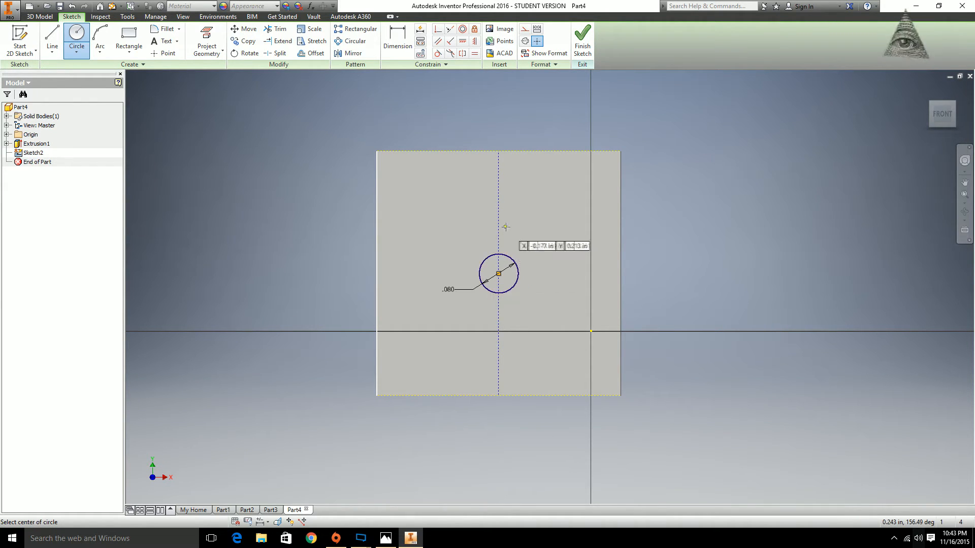
Examine the cube from several angles and compare its faces with the dice net image in Photos.
middle_click_drag(529, 283, 502, 354, "shift")
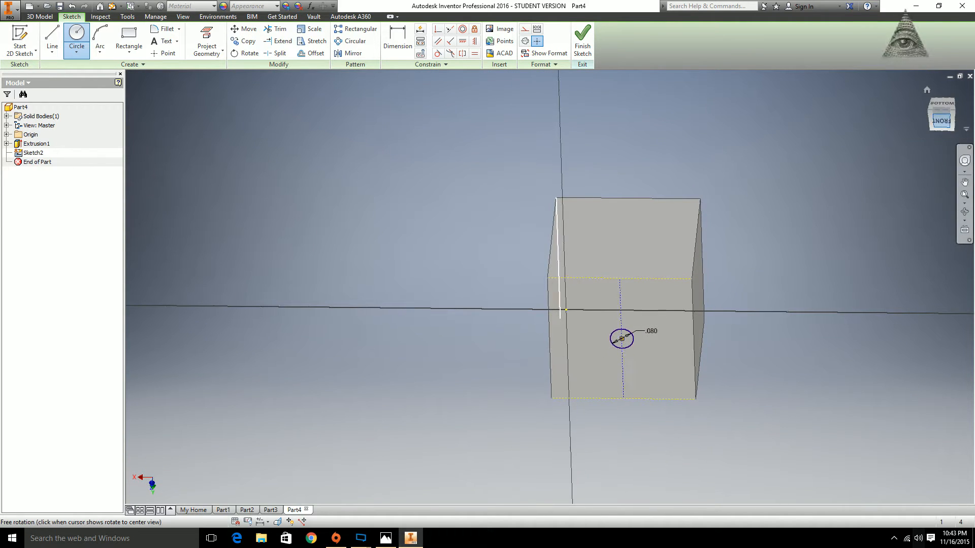
left_click(942, 114)
left_click(968, 105)
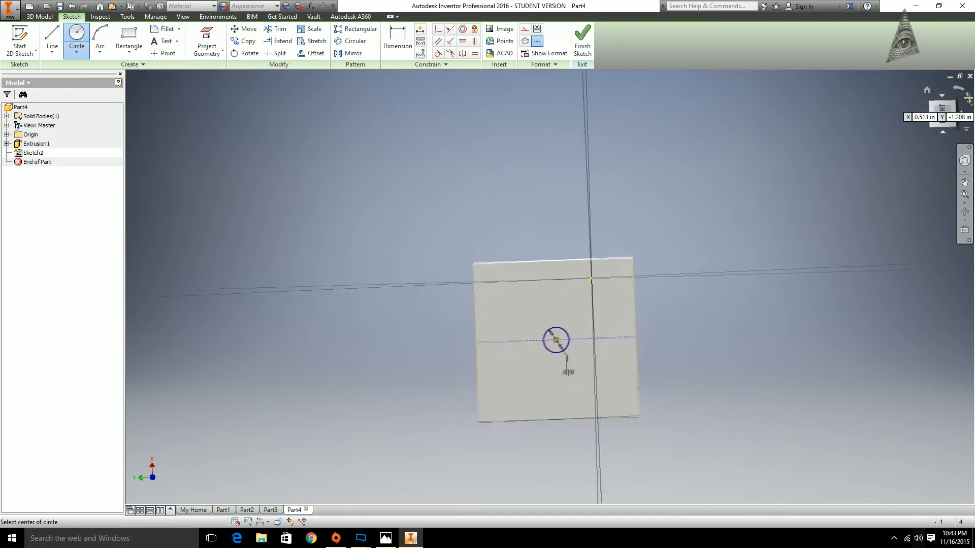
left_click(386, 538)
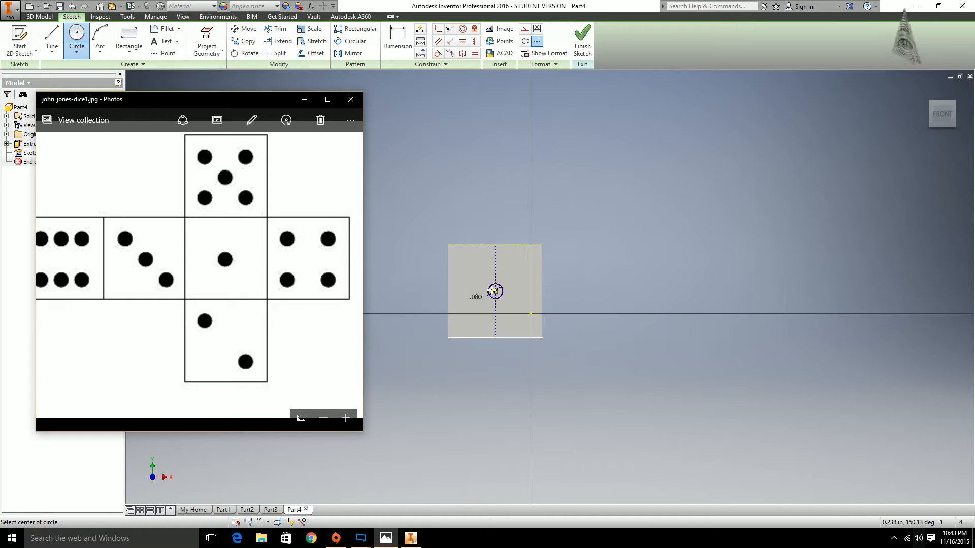
scroll(492, 290, "down", 3)
mouse_move(492, 290)
middle_mouse_down("shift")
mouse_move(518, 282)
mouse_move(493, 293)
middle_mouse_up("shift")
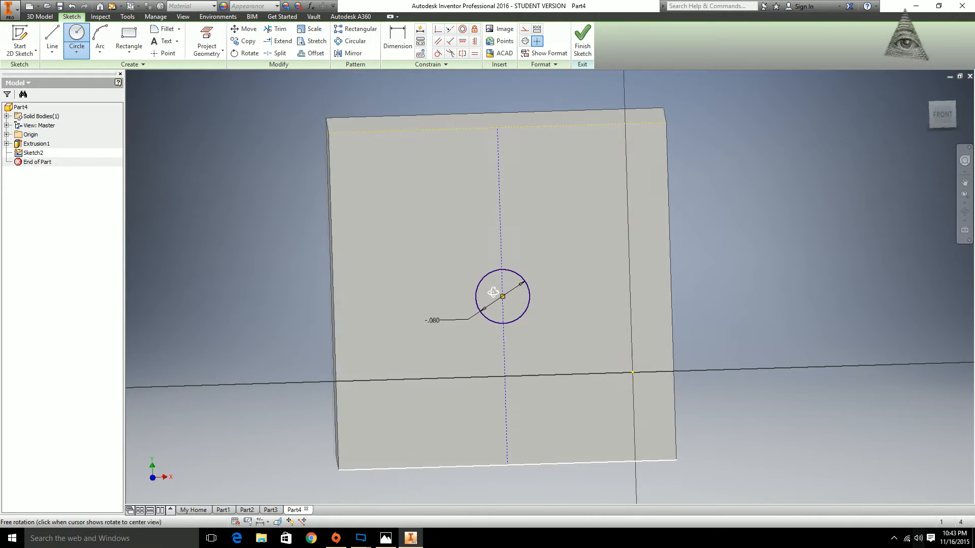
left_click(943, 114)
left_click(392, 540)
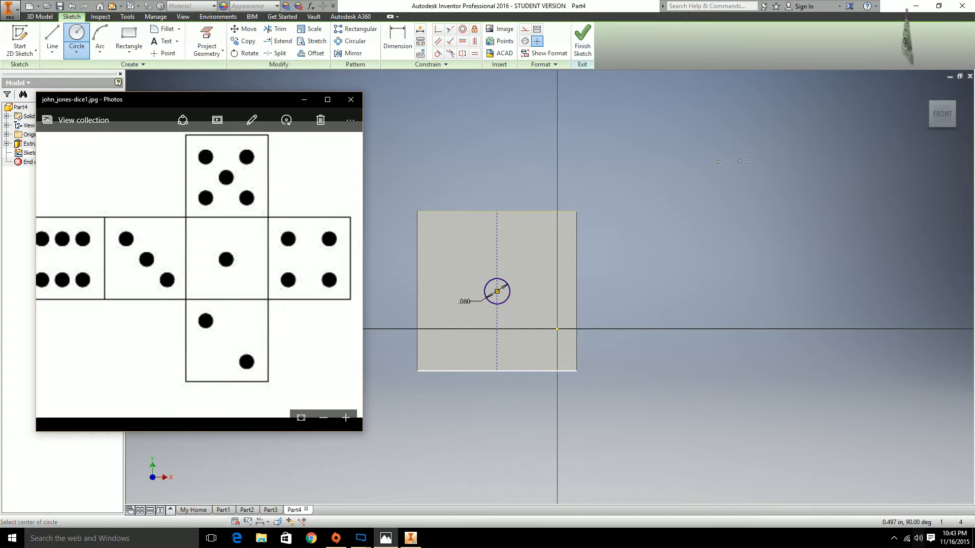
Finish the front-face sketch and start a new sketch on the cube's top face.
left_click(941, 95)
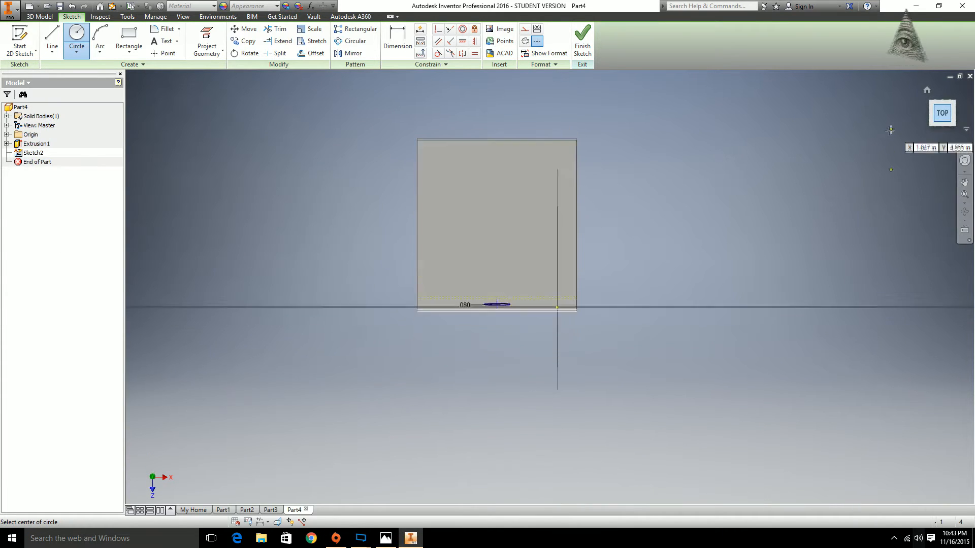
scroll(499, 205, "up", 4)
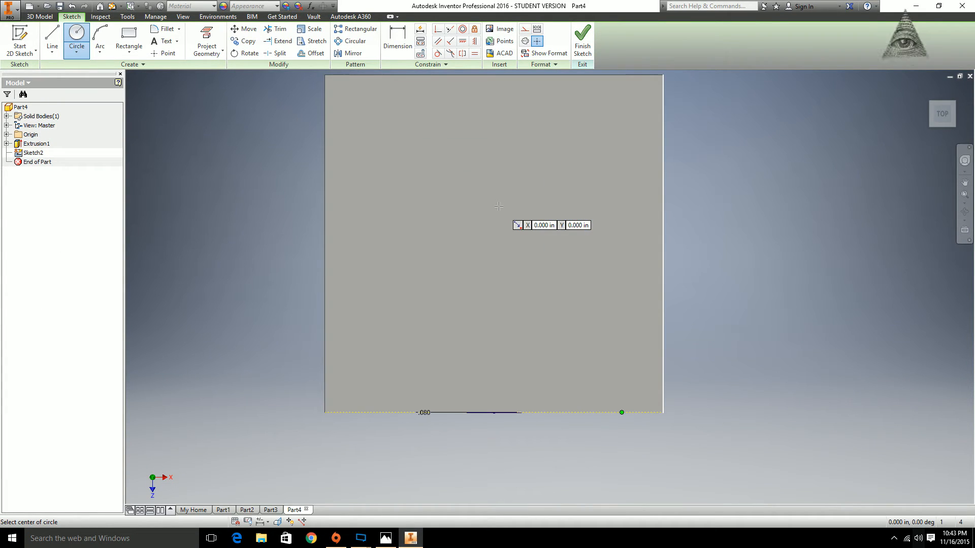
right_click(510, 263)
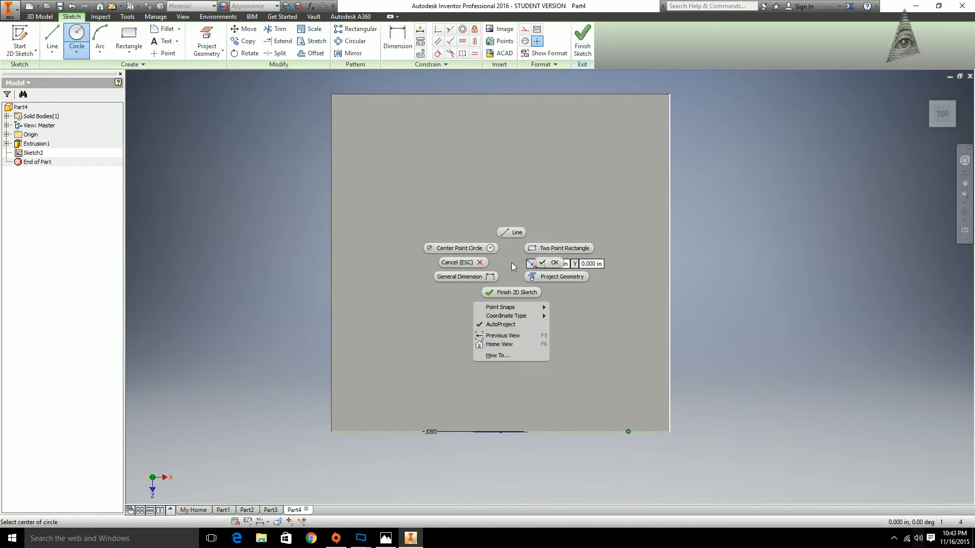
left_click(510, 292)
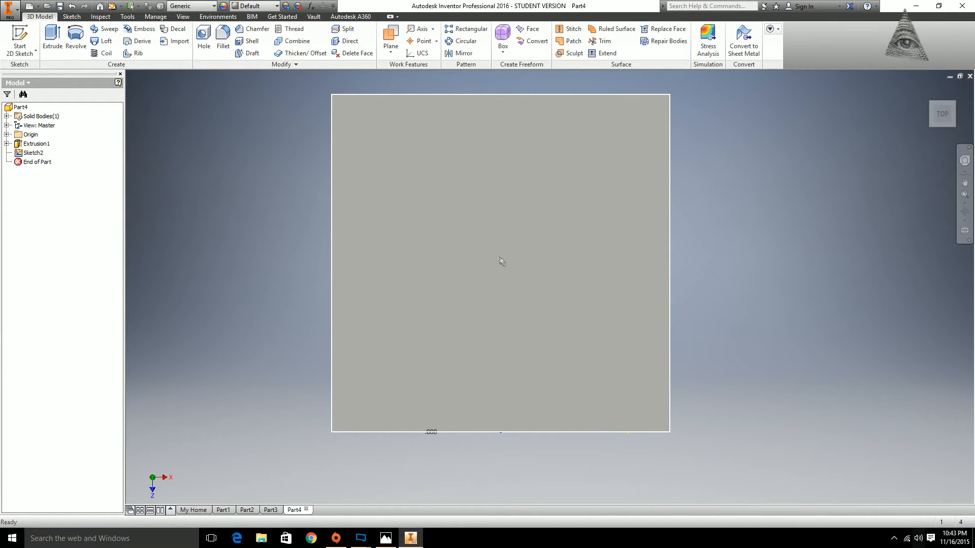
left_click(502, 270)
right_click(503, 270)
left_click(501, 294)
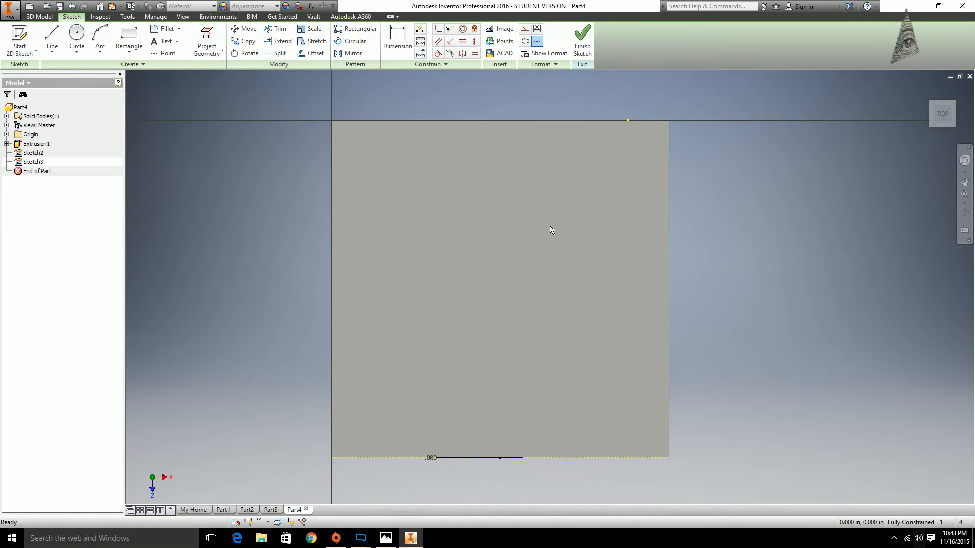
Check the dice net image and draw a vertical construction line between the midpoints of the top face's back and front edges.
key("alt+Tab")
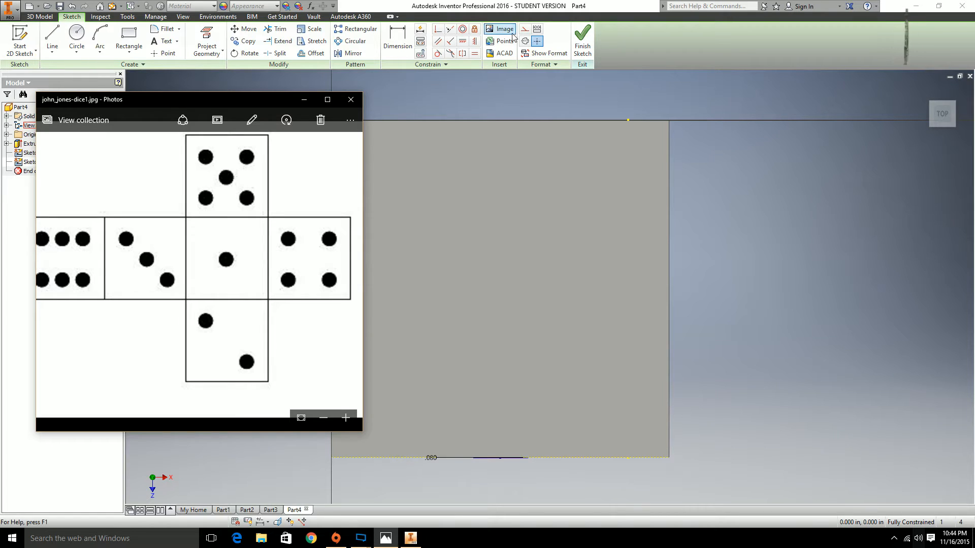
key("alt+Tab")
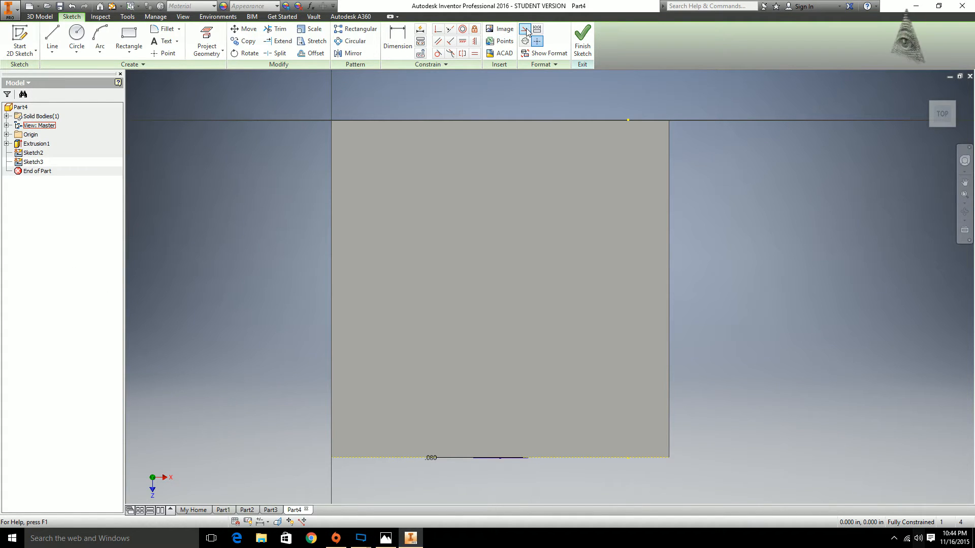
left_click(52, 38)
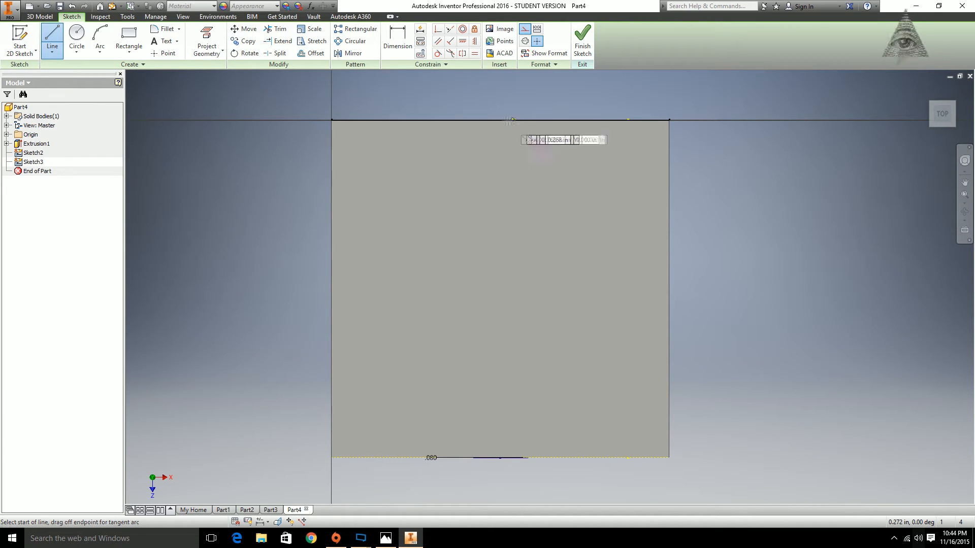
left_click(500, 120)
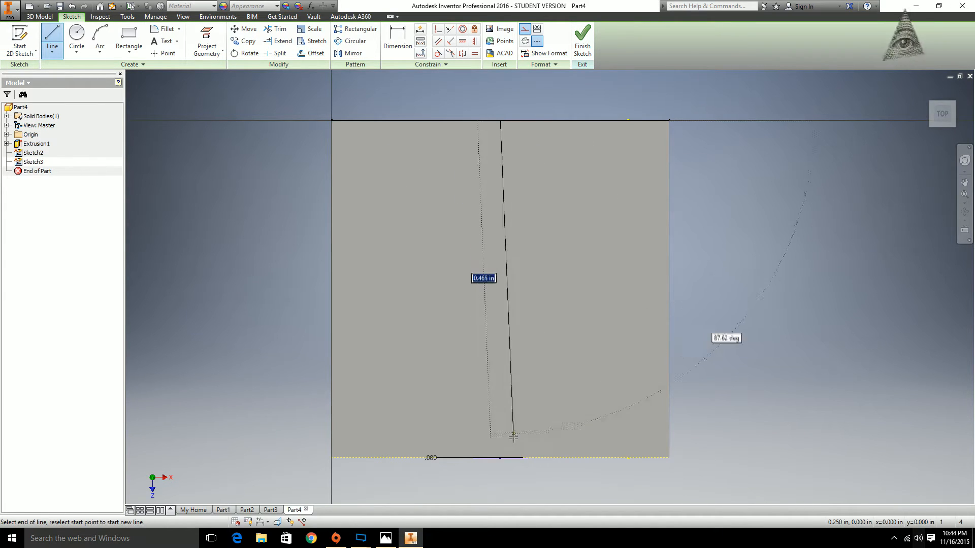
left_click(500, 457)
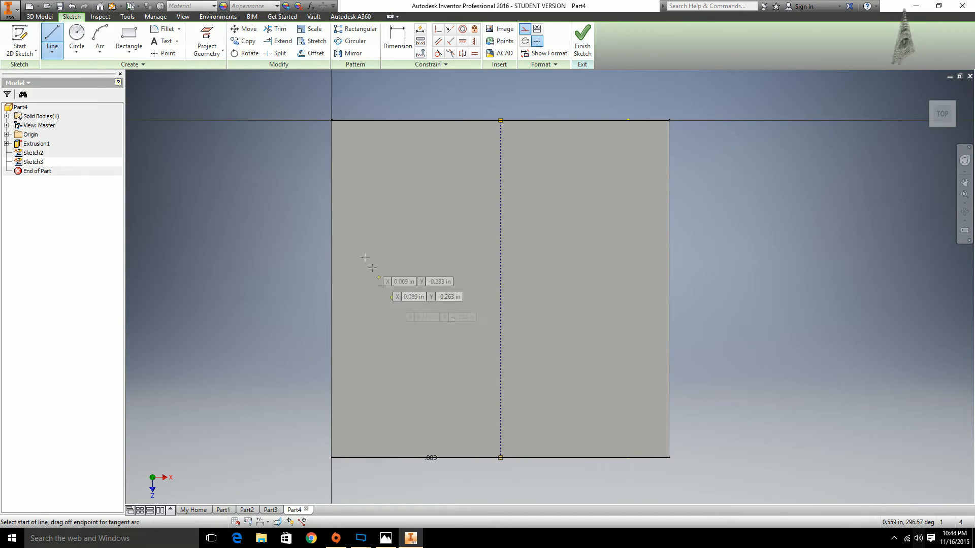
Draw diagonal construction lines from the centre of the top face to each of its four corners.
left_click(500, 288)
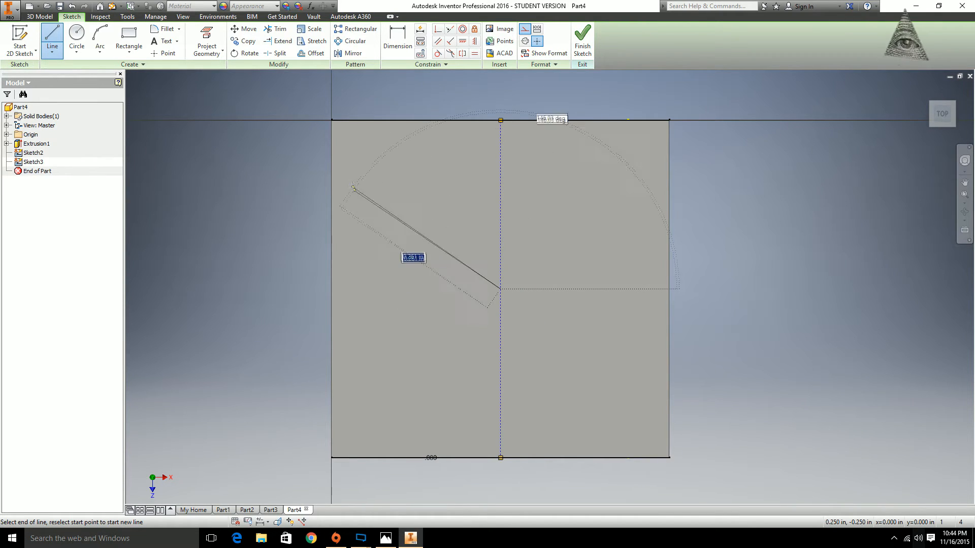
left_click(331, 121)
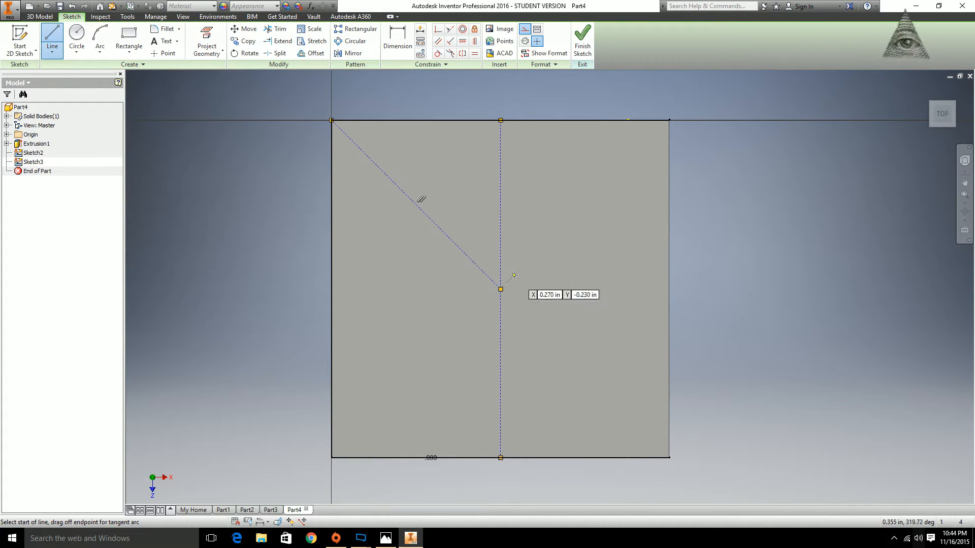
left_click(501, 289)
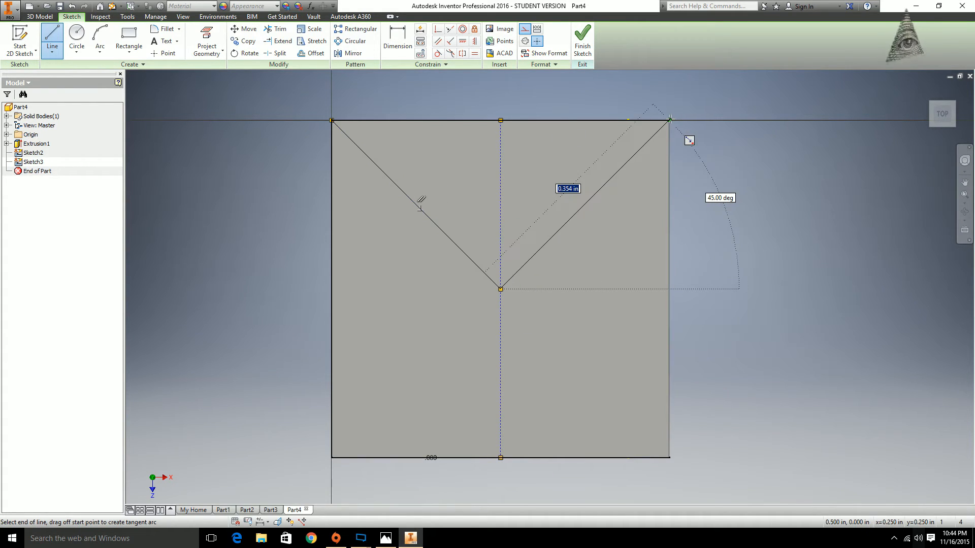
left_click(670, 119)
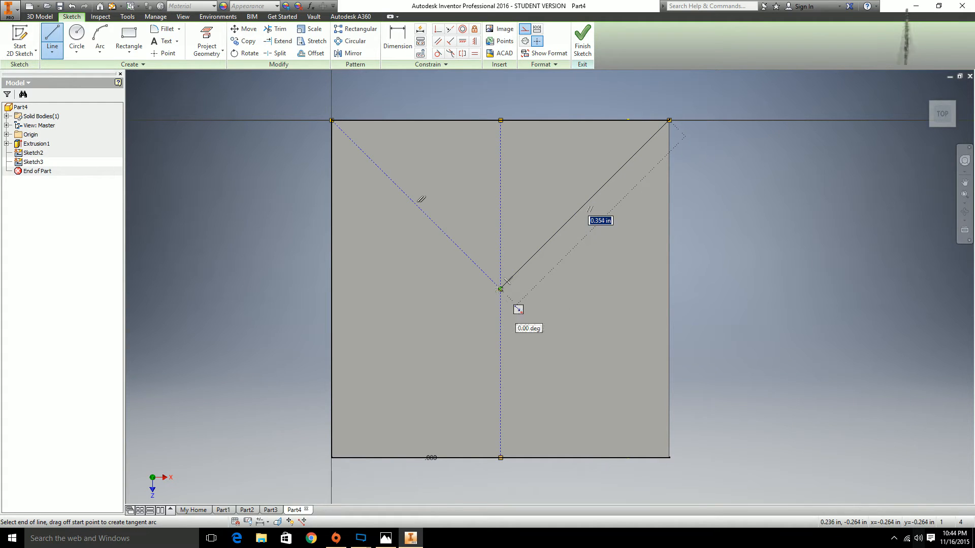
left_click(501, 289)
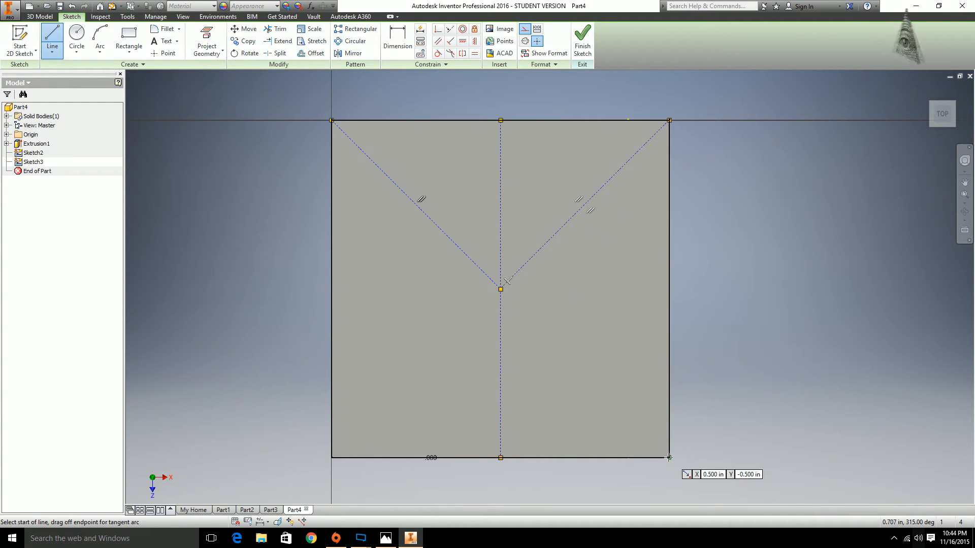
left_click(501, 289)
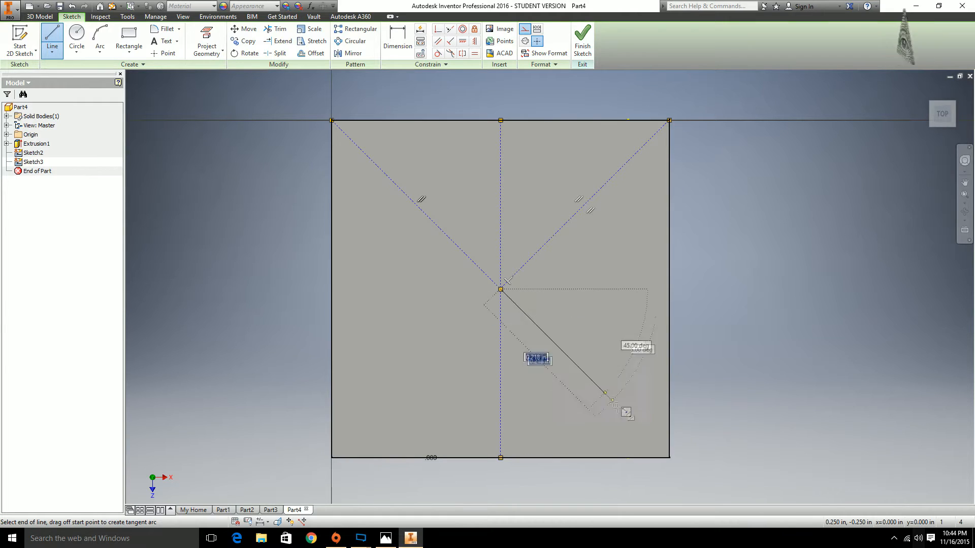
left_click(669, 458)
left_click(500, 288)
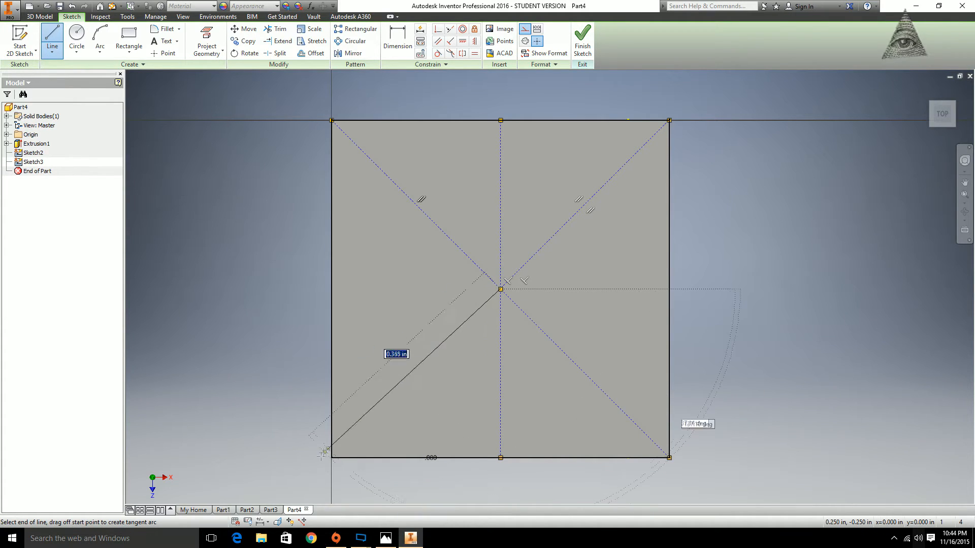
left_click(331, 457)
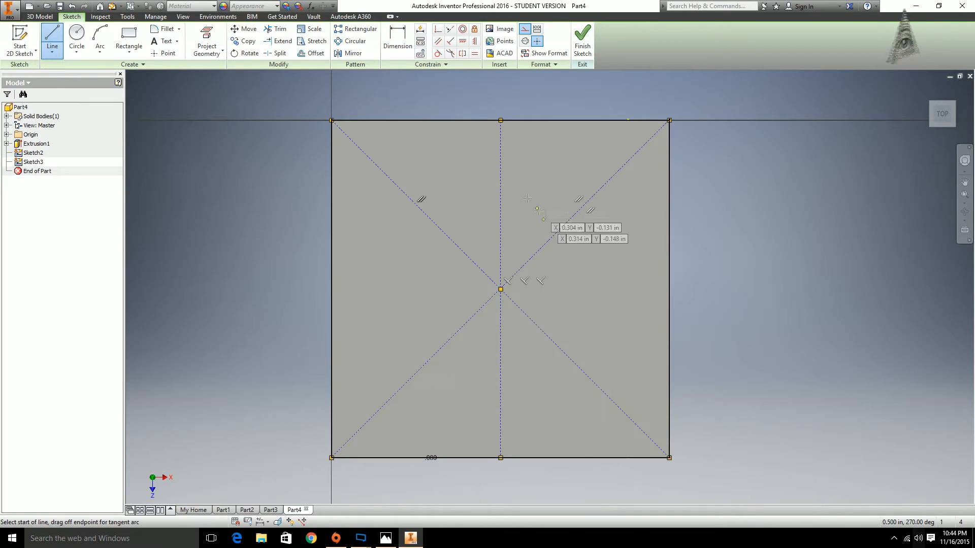
Draw 0.08 in diameter circles at the top face's centre and at the midpoints of the upper-left, upper-right and lower-left diagonals.
left_click(81, 35)
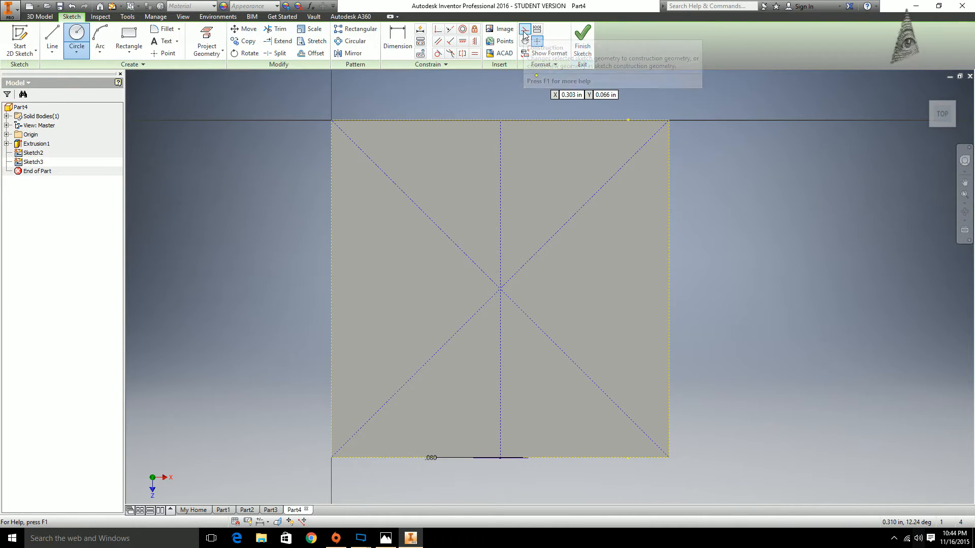
left_click(416, 203)
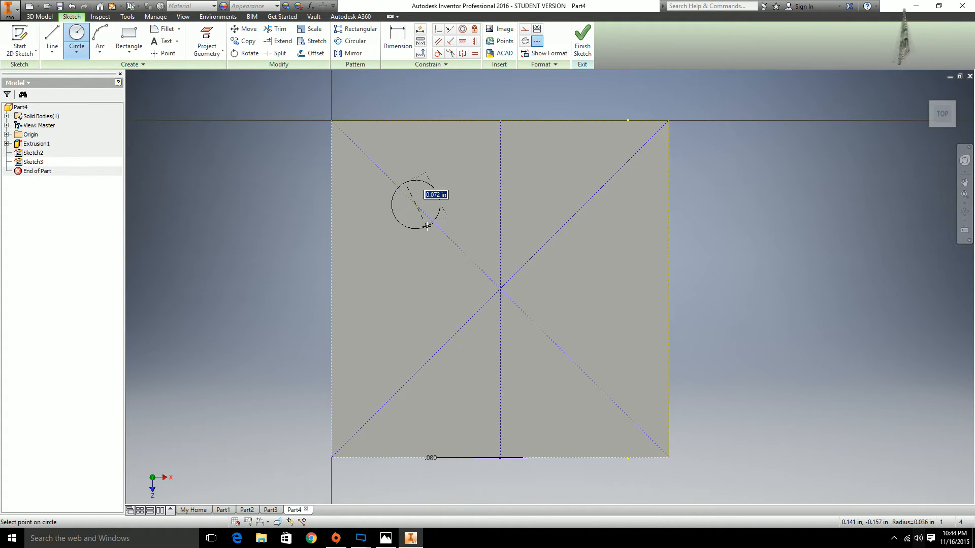
type(".08")
key("Return")
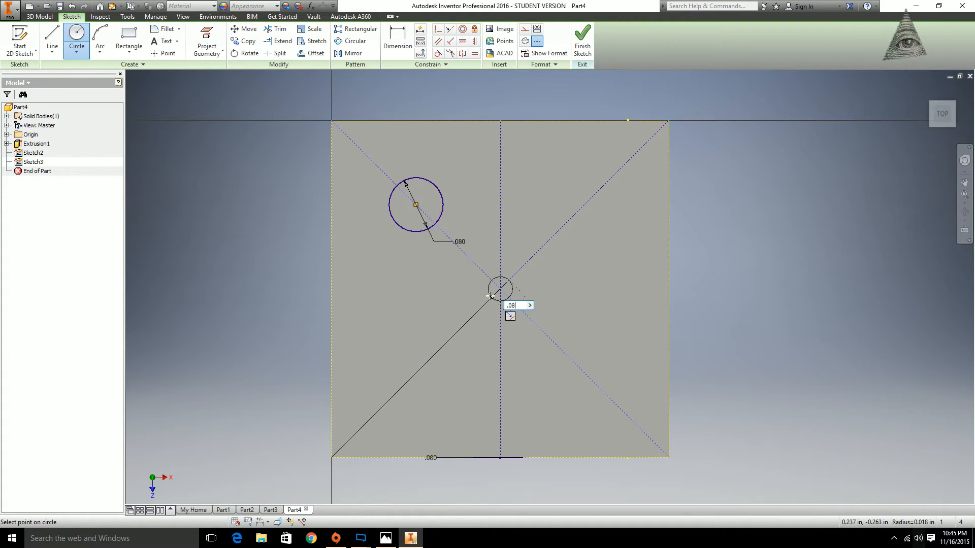
key("Return")
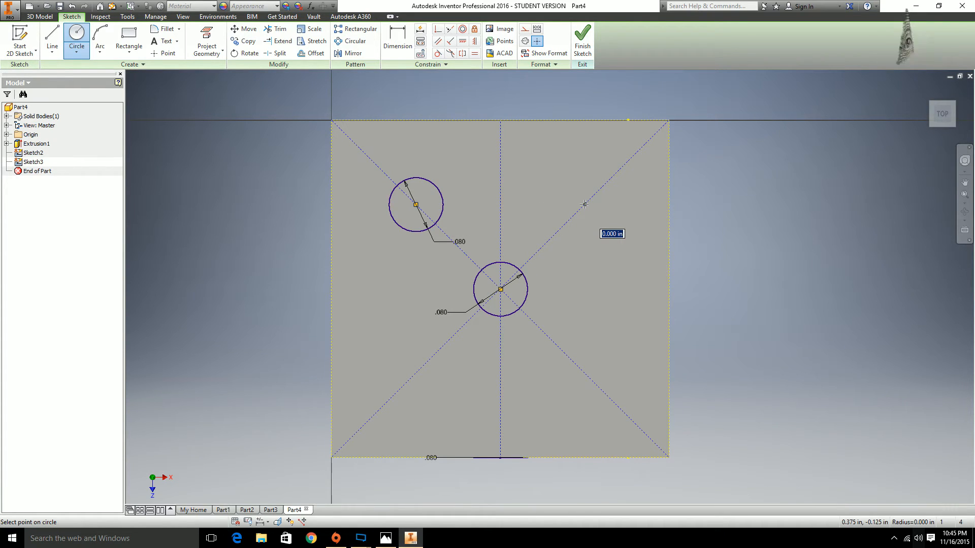
key("Return")
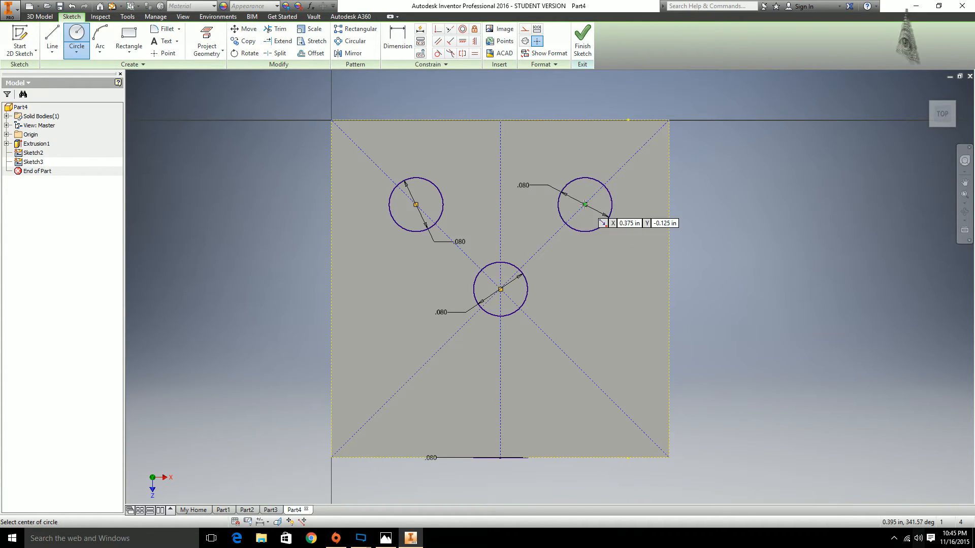
left_click(416, 374)
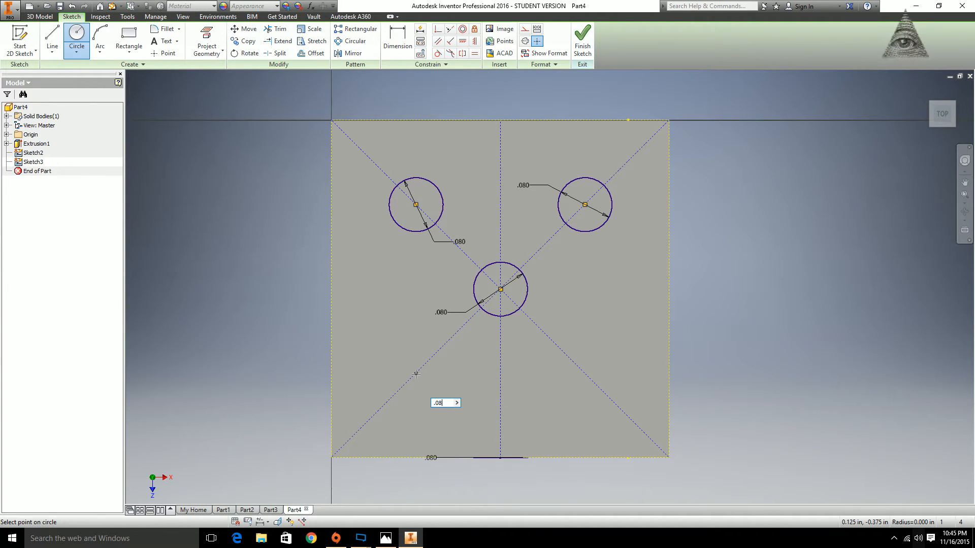
key("Return")
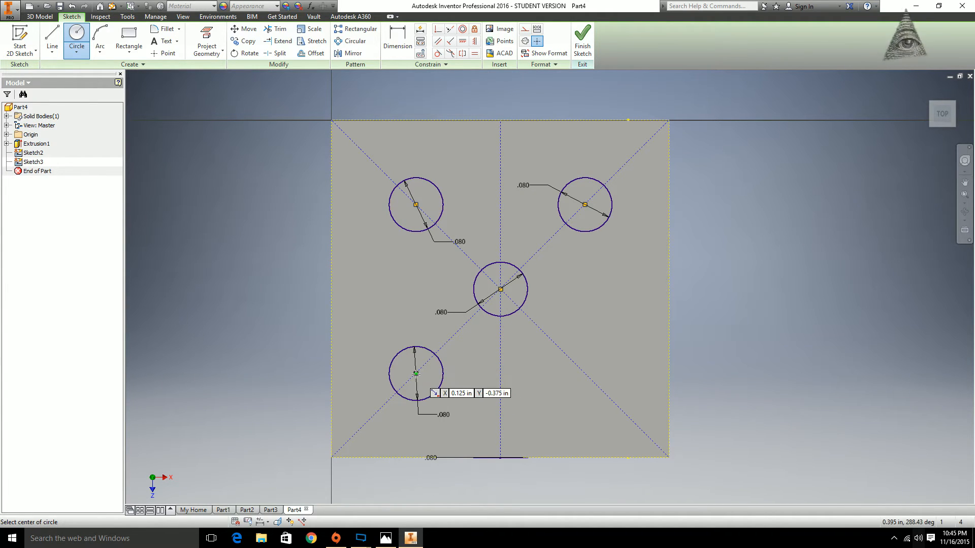
Draw a 0.08 in diameter circle at the midpoint of the top face's lower-right diagonal and finish the sketch.
left_click(586, 374)
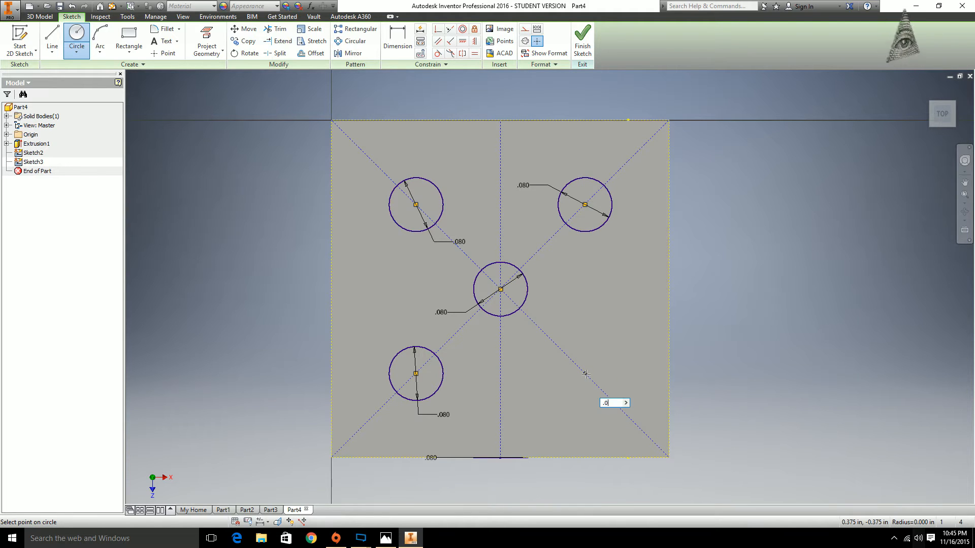
type(".08")
key("Return")
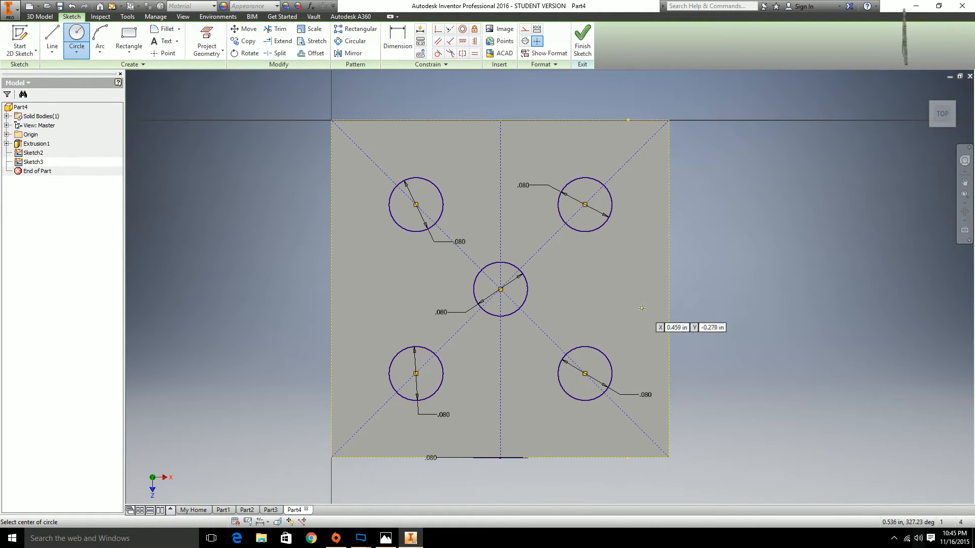
middle_click_drag(635, 330, 631, 286, "shift")
left_click(582, 40)
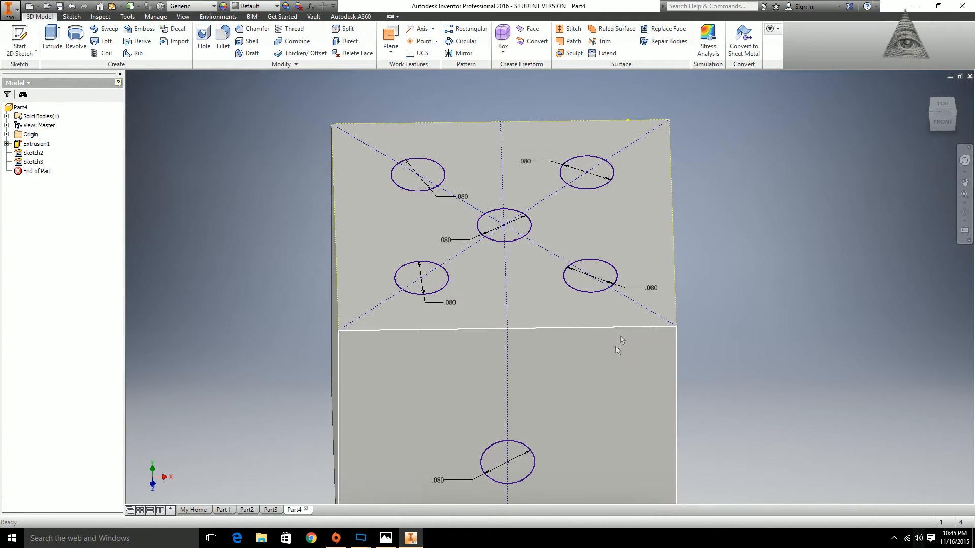
Check the dice net image for the two-dot face and start a new sketch on the cube's bottom face.
left_click(943, 123)
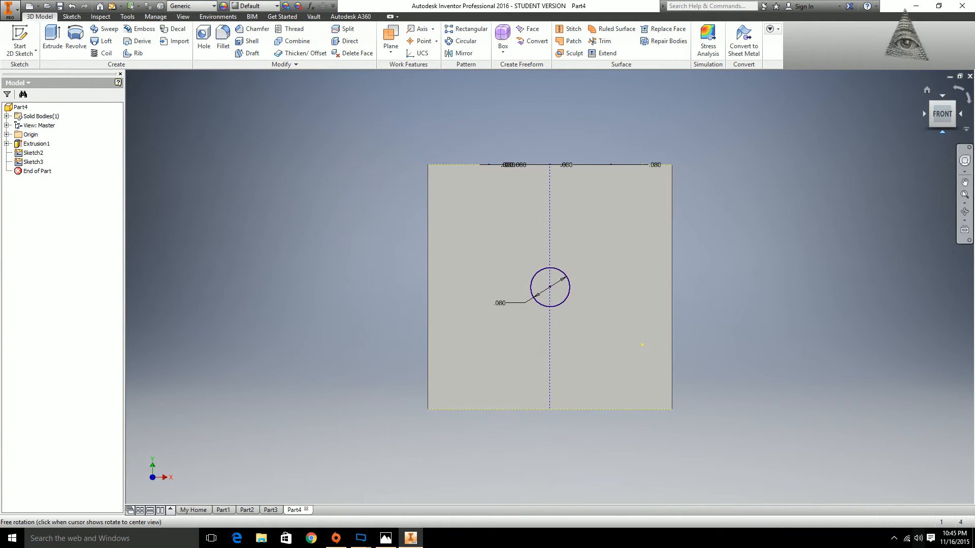
left_click(385, 538)
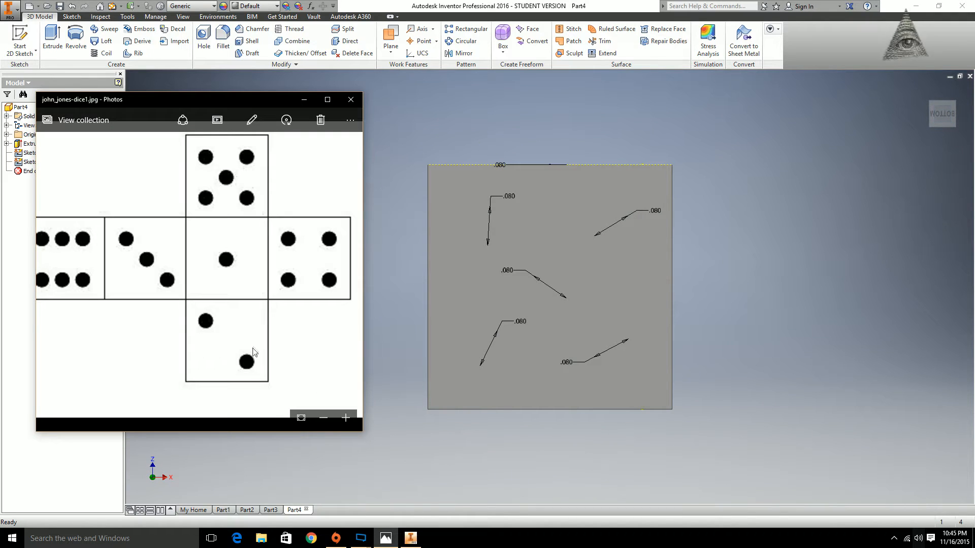
left_click_drag(284, 331, 261, 325)
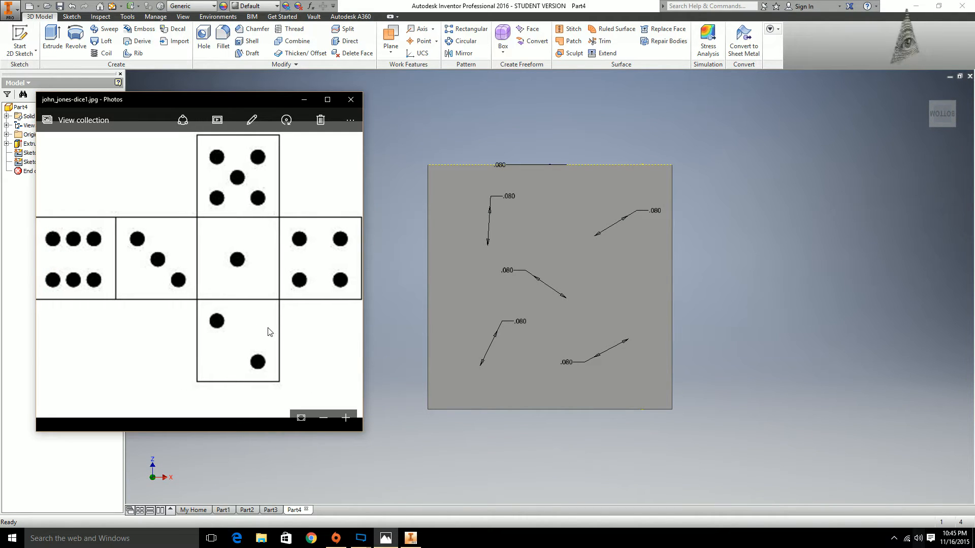
left_click(827, 191)
right_click(562, 258)
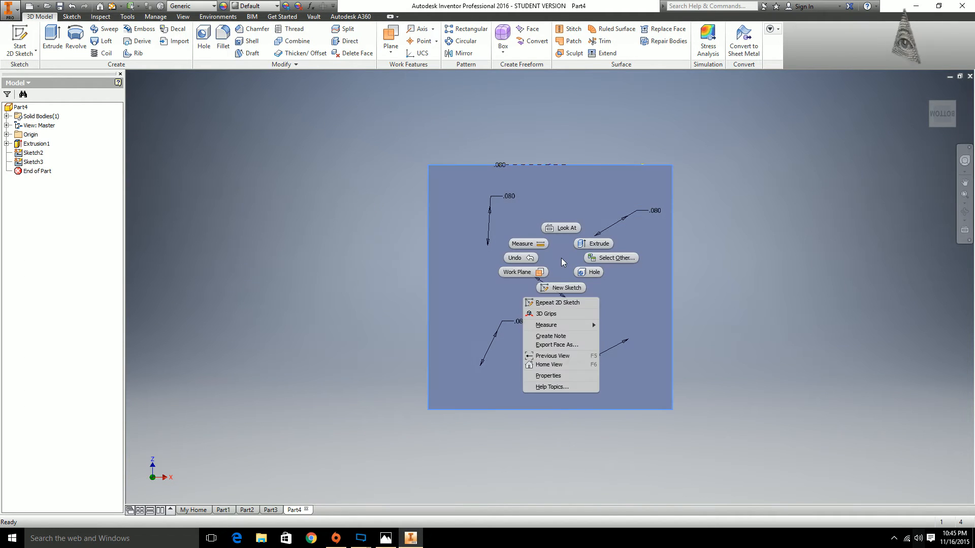
left_click(559, 288)
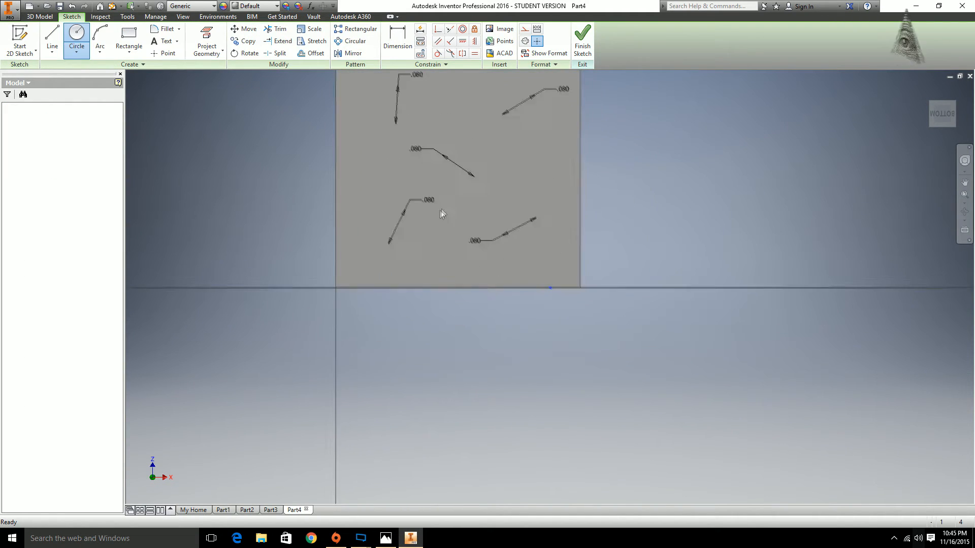
Draw a vertical construction line between the midpoints of the bottom face's front and back edges.
middle_click_drag(454, 159, 509, 219)
scroll(504, 220, "up", 3)
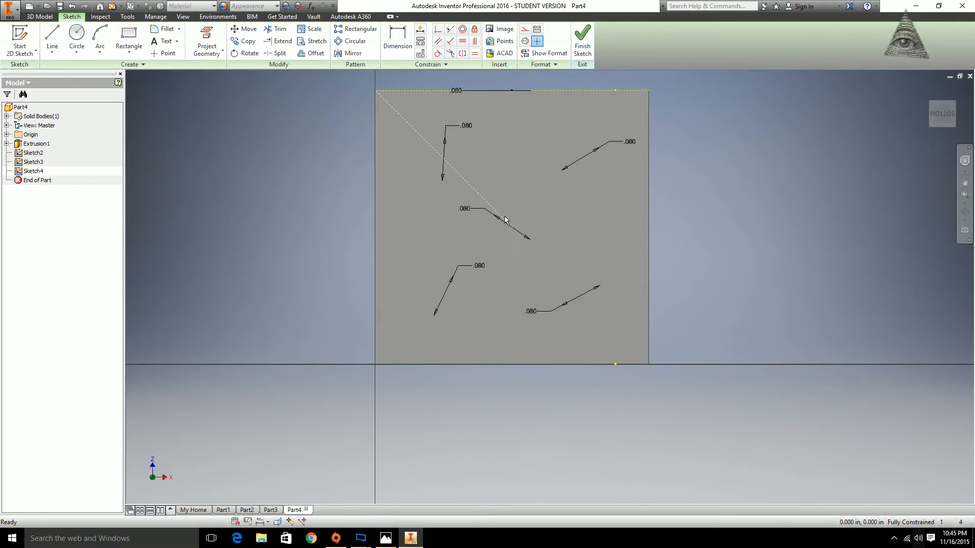
scroll(505, 216, "down", 2)
middle_click_drag(512, 225, 511, 230)
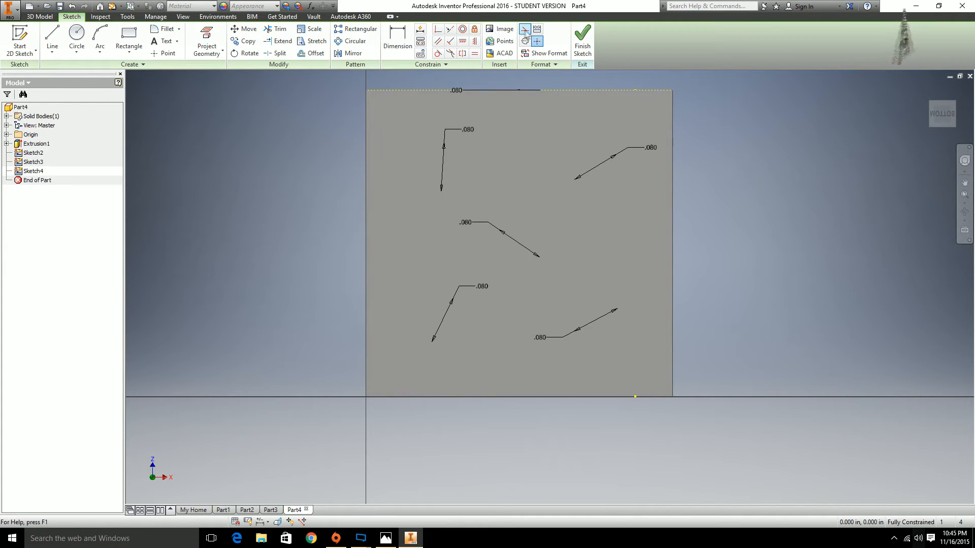
left_click(526, 34)
left_click(52, 38)
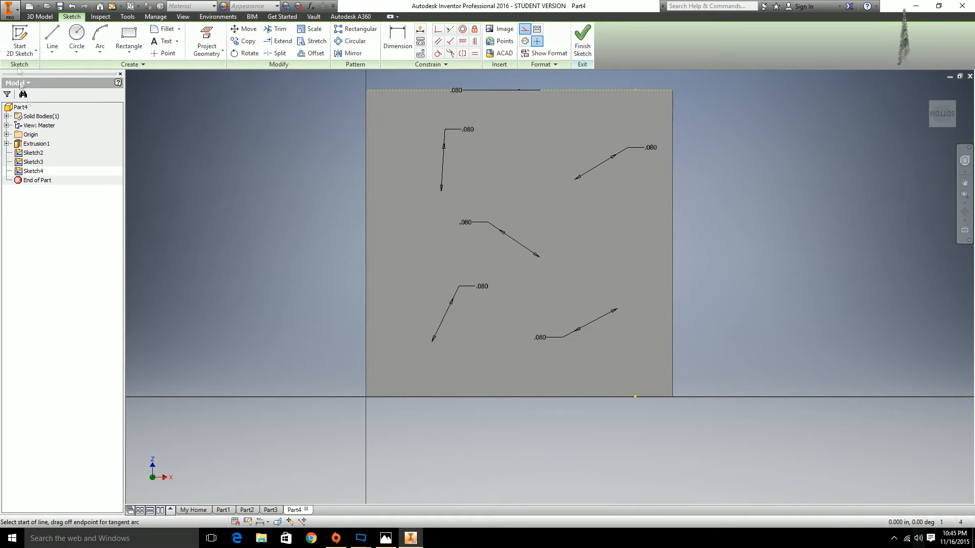
left_click(519, 90)
double_click(518, 396)
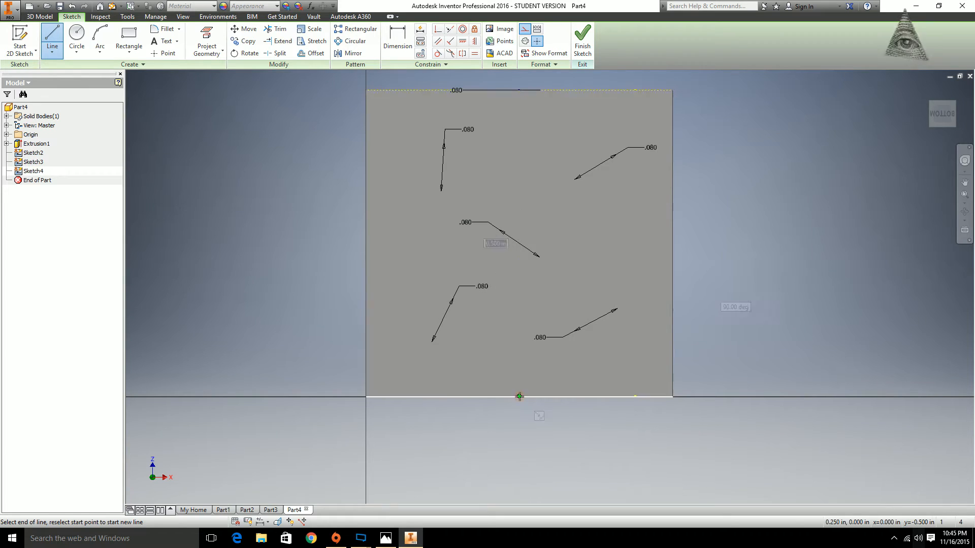
Draw diagonal construction lines from the bottom face's upper-left corner through its centre to the lower-right corner.
left_click(365, 91)
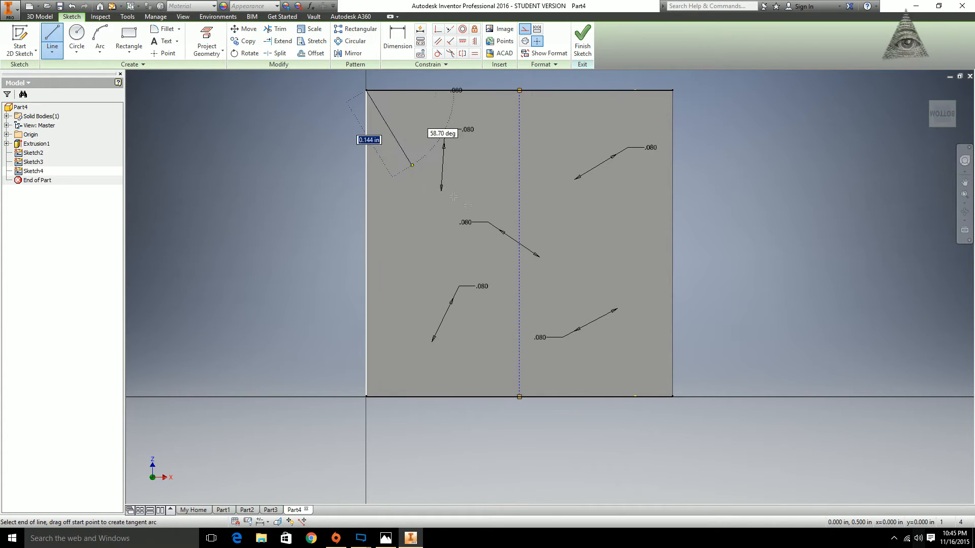
left_click(519, 243)
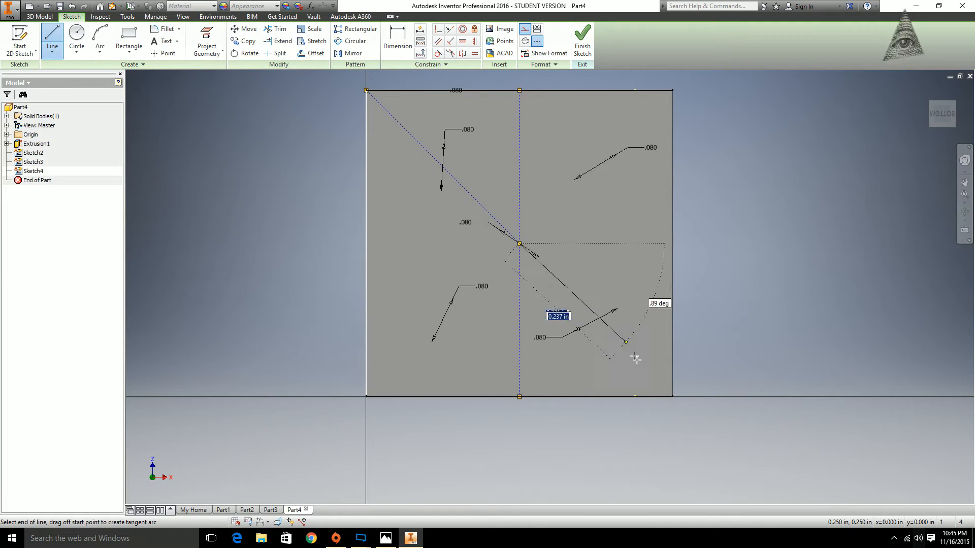
left_click(674, 398)
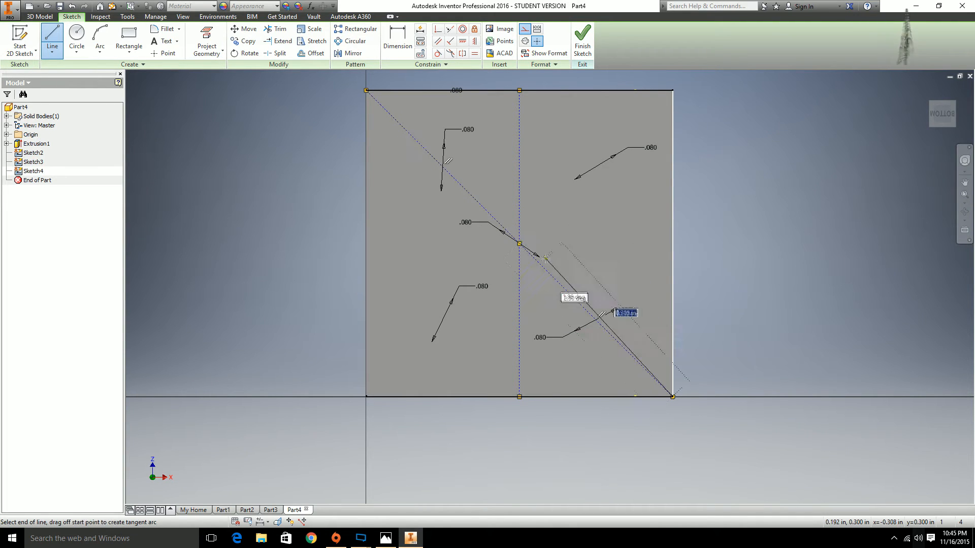
left_click(519, 244)
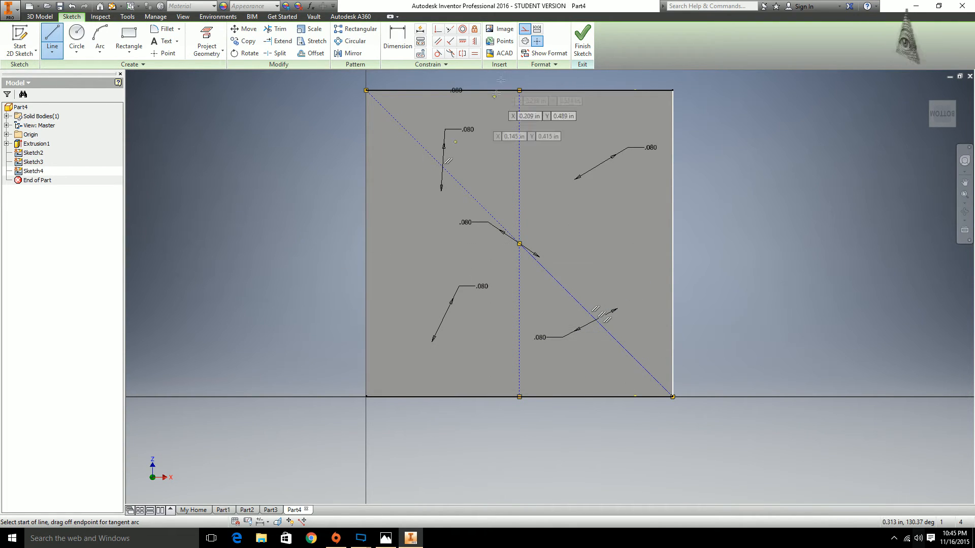
Draw 0.08 in diameter circles at the midpoints of the bottom face's upper-left and lower-right diagonals and finish the sketch.
left_click(77, 39)
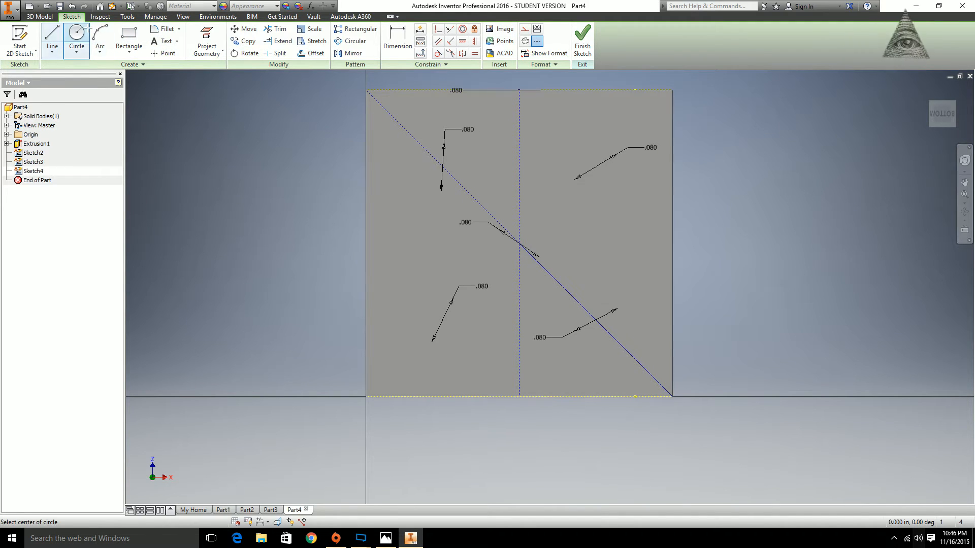
left_click(443, 167)
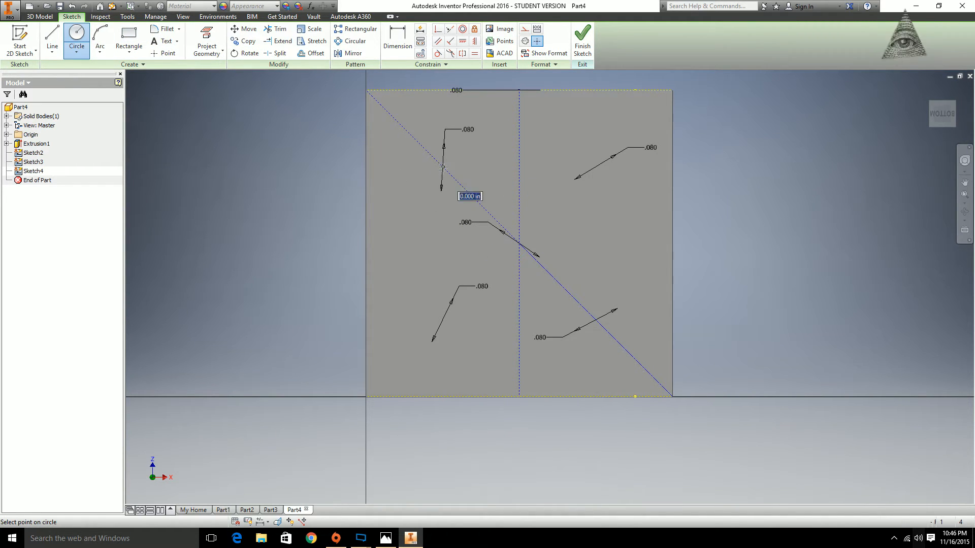
left_click(423, 196)
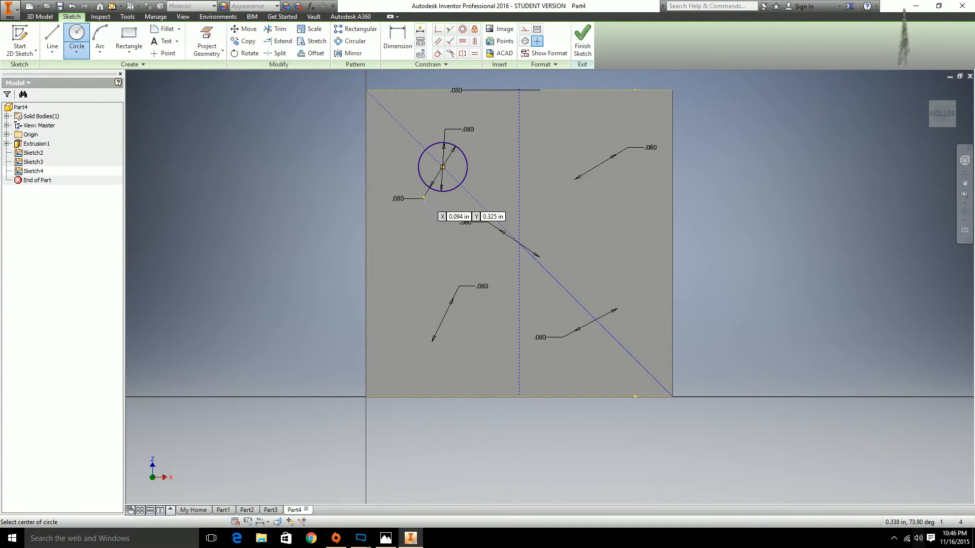
left_click(595, 319)
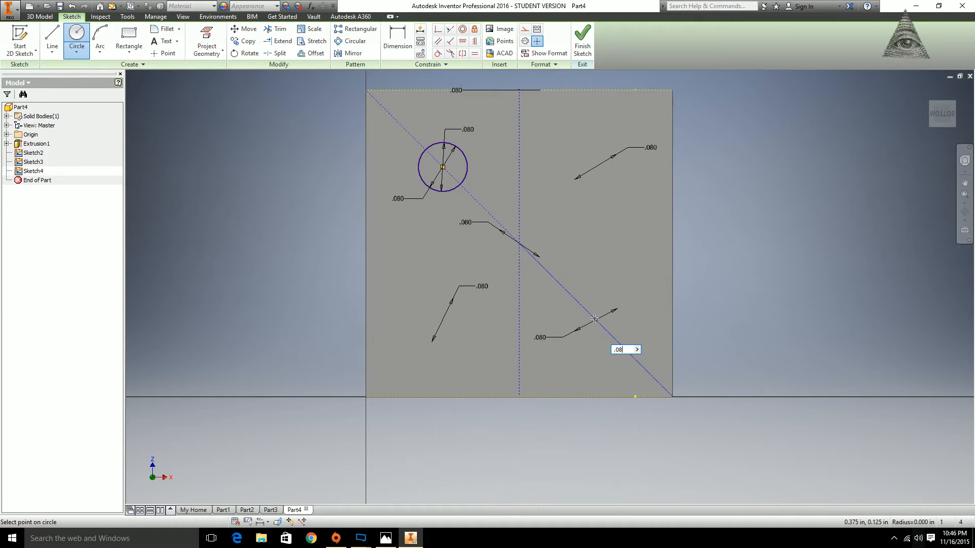
left_click(613, 338)
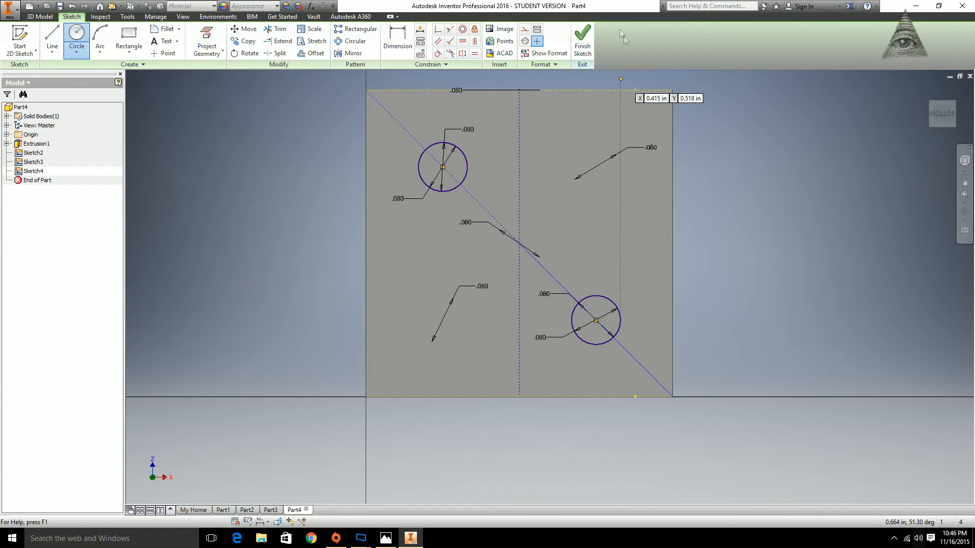
left_click(582, 41)
Check the dice net image for the three-dot face and start a new sketch on the cube's left face.
mouse_move(645, 218)
middle_mouse_down("shift")
mouse_move(627, 222)
mouse_move(606, 276)
mouse_move(637, 208)
mouse_move(637, 244)
middle_mouse_up("shift")
left_click(941, 112)
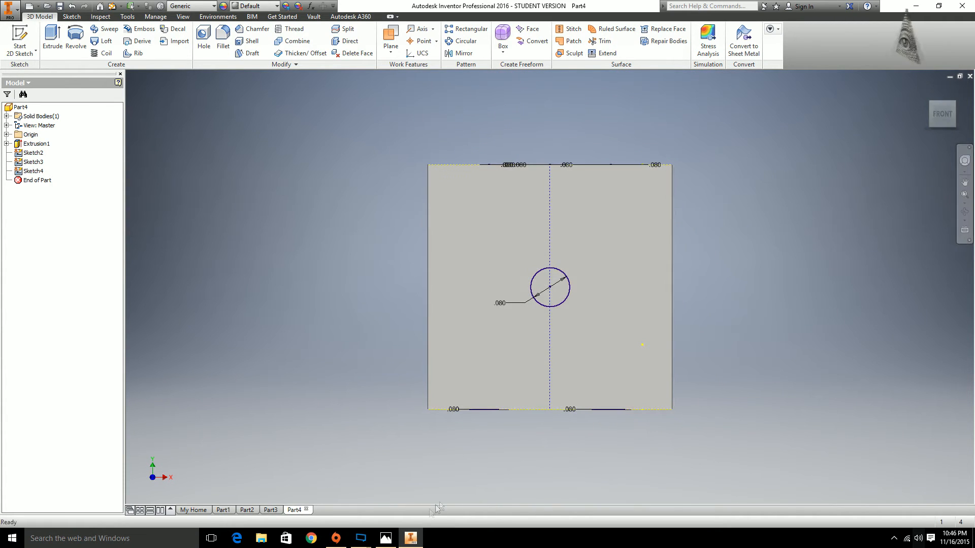
left_click(386, 538)
left_click_drag(219, 295, 243, 265)
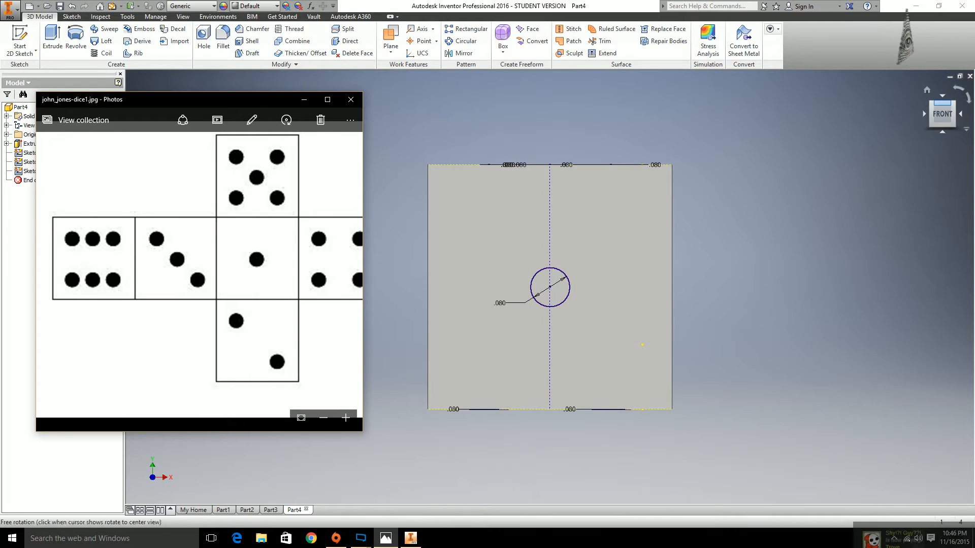
left_click(924, 113)
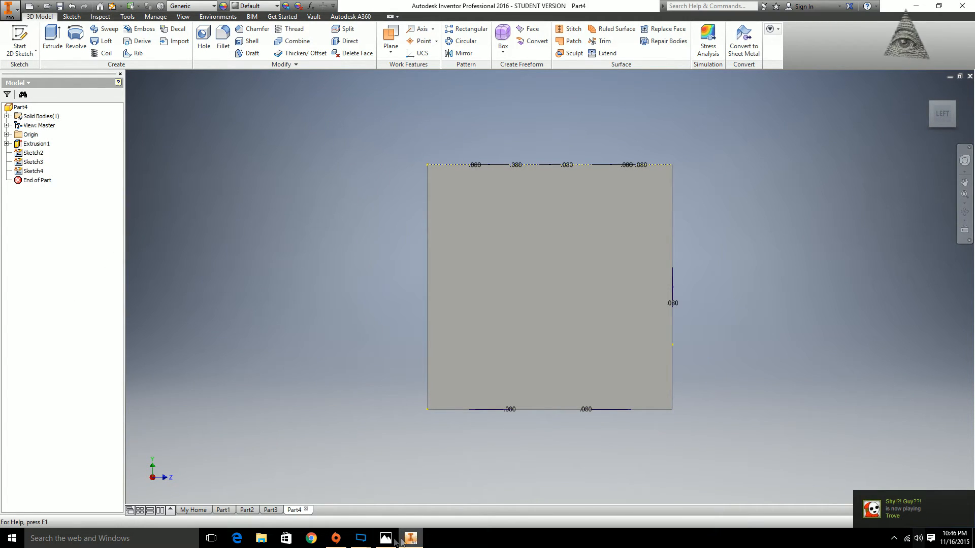
left_click(386, 538)
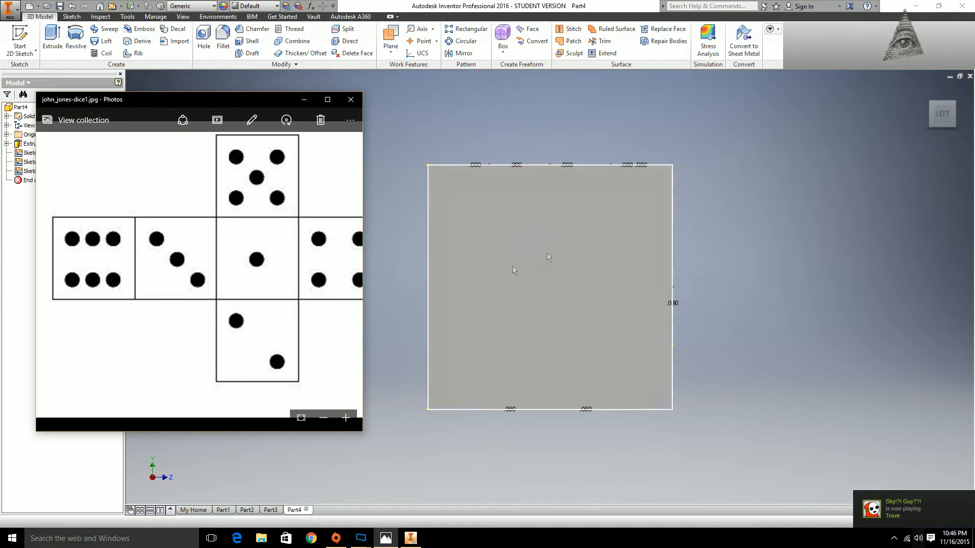
left_click(813, 41)
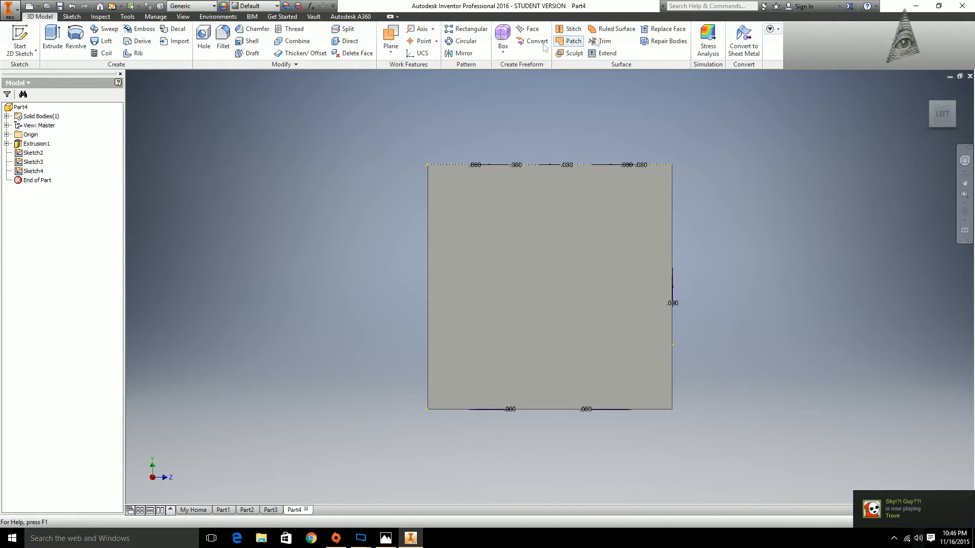
left_click(383, 537)
left_click_drag(310, 318, 272, 336)
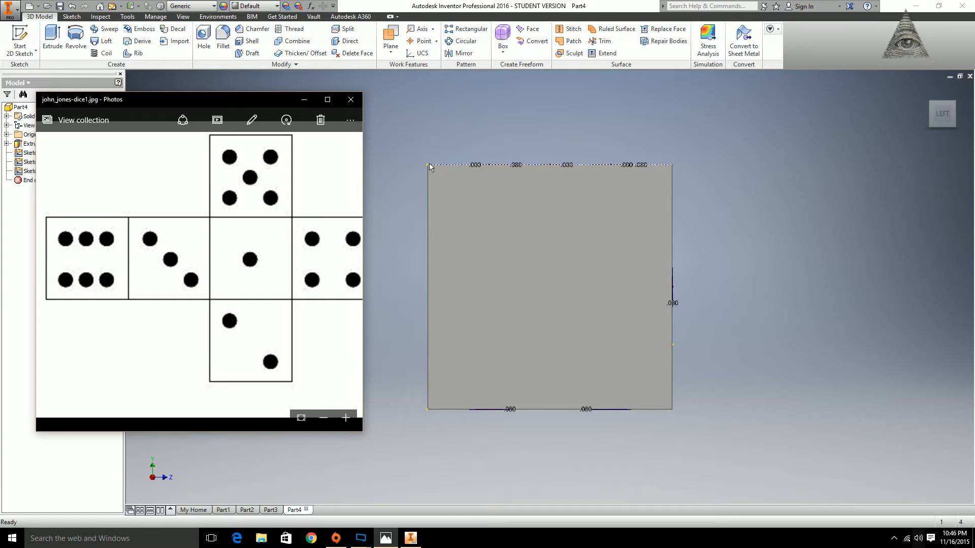
left_click(304, 99)
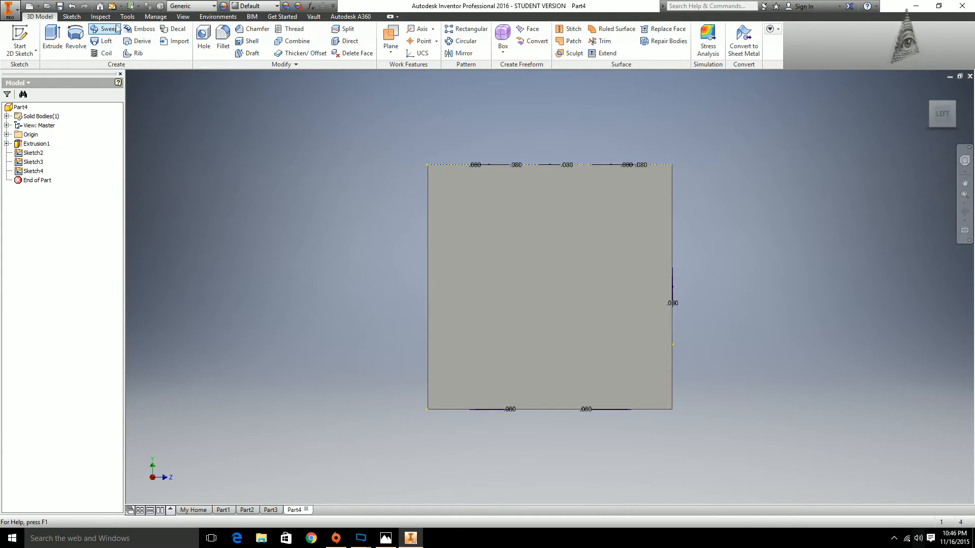
right_click(553, 270)
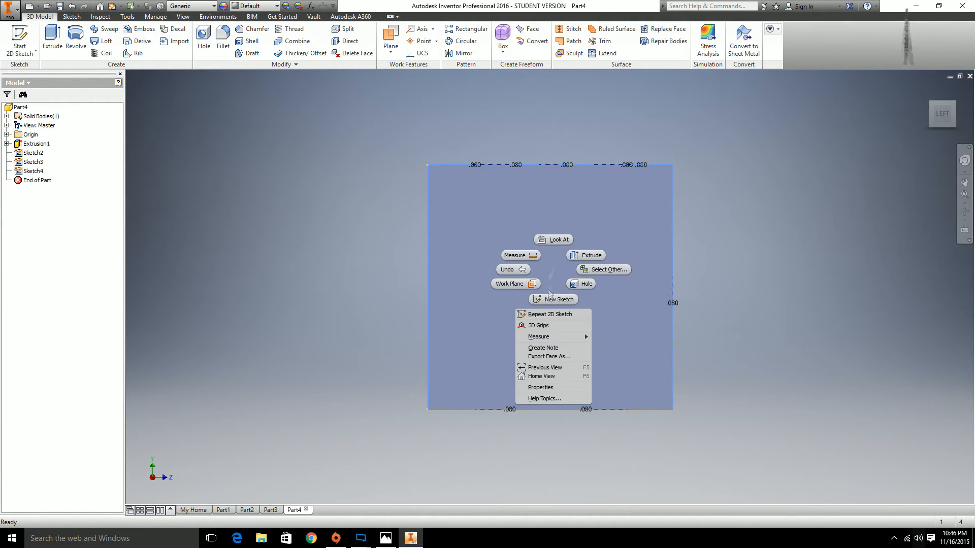
left_click(551, 301)
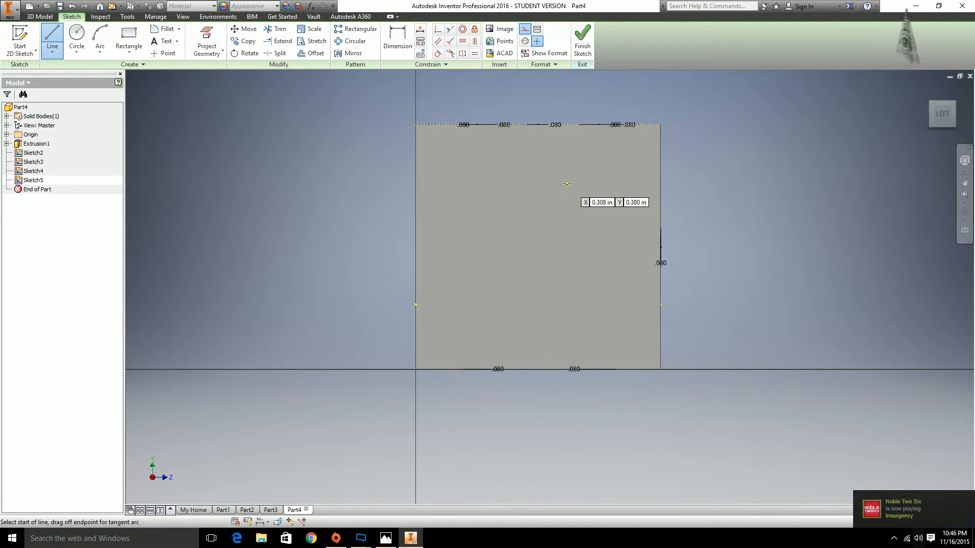
Draw construction lines on the left face: a vertical between the top and bottom edge midpoints, and a diagonal from lower-right to upper-left corner.
scroll(539, 214, "down", 3)
scroll(533, 209, "up", 3)
middle_click_drag(533, 209, 536, 220)
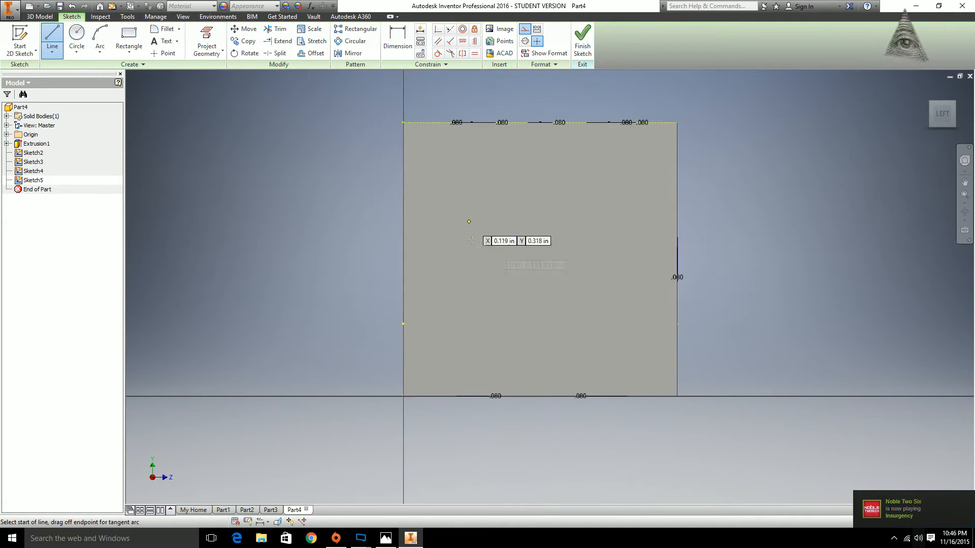
left_click(540, 123)
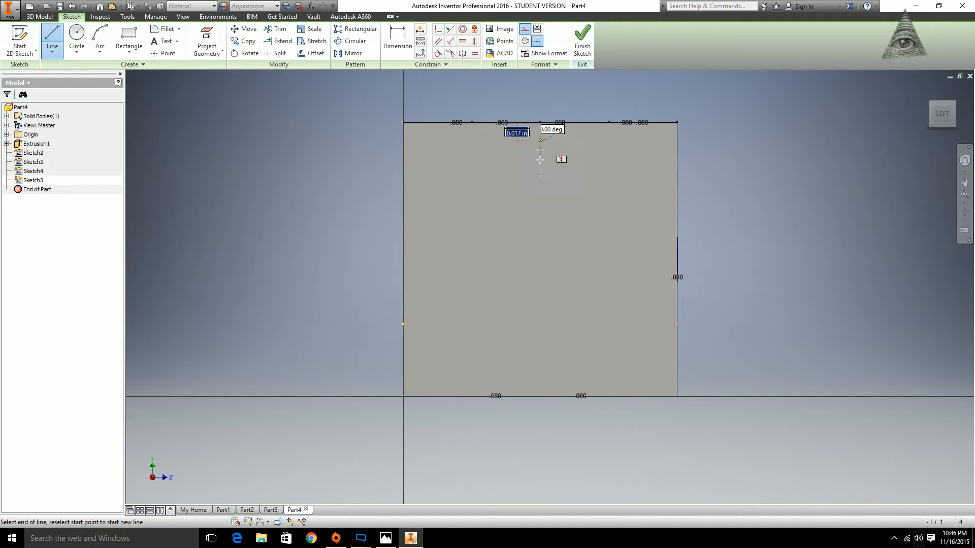
double_click(540, 396)
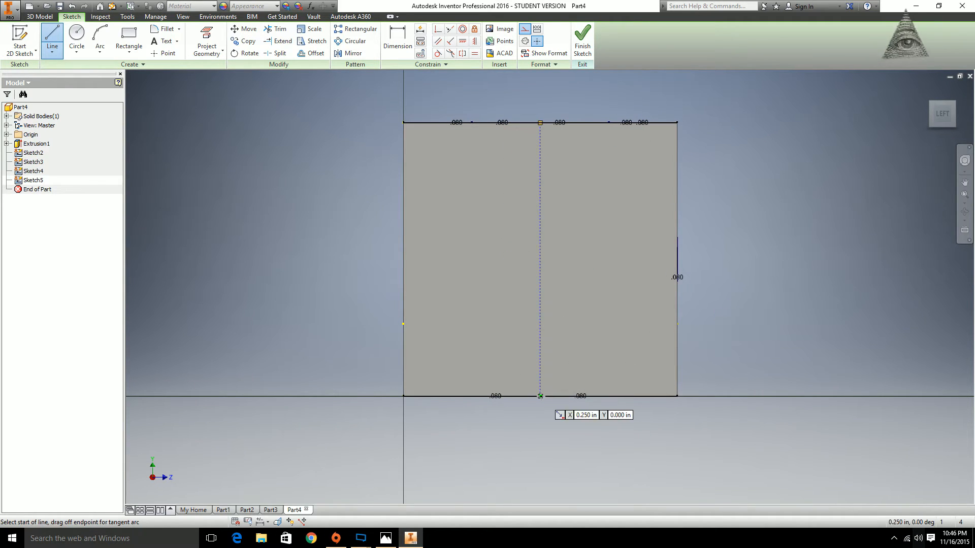
left_click(676, 396)
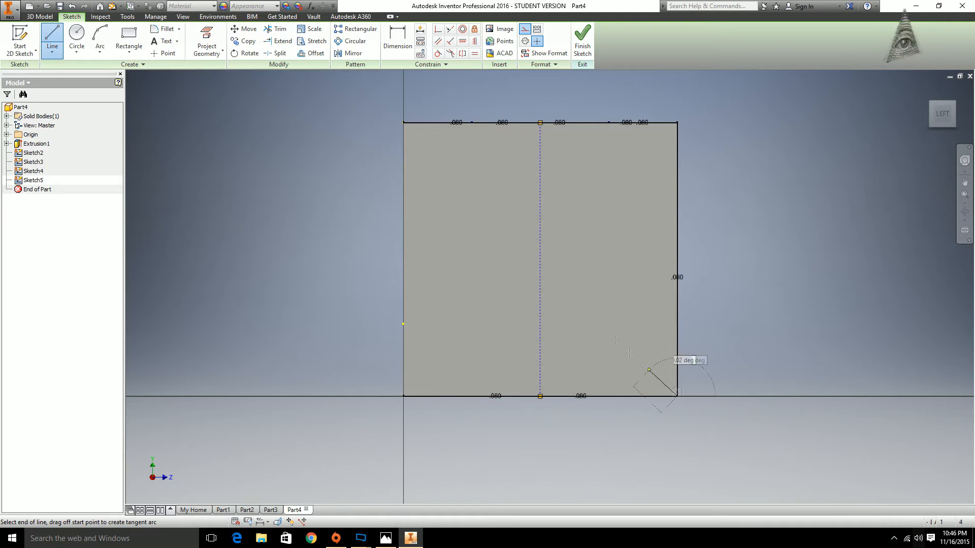
left_click(404, 122)
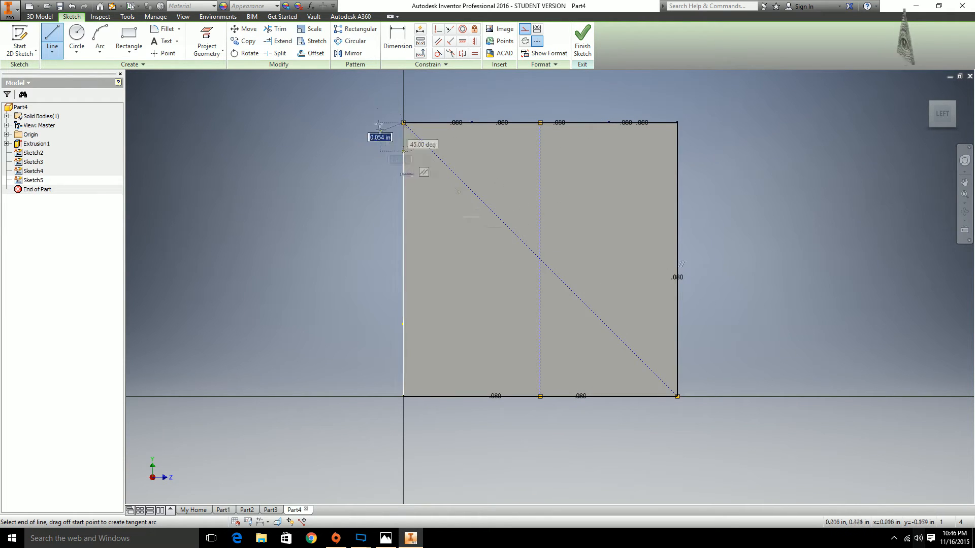
Draw construction lines from the left face's centre to its upper-left corner and to its lower-right corner.
left_click(403, 122)
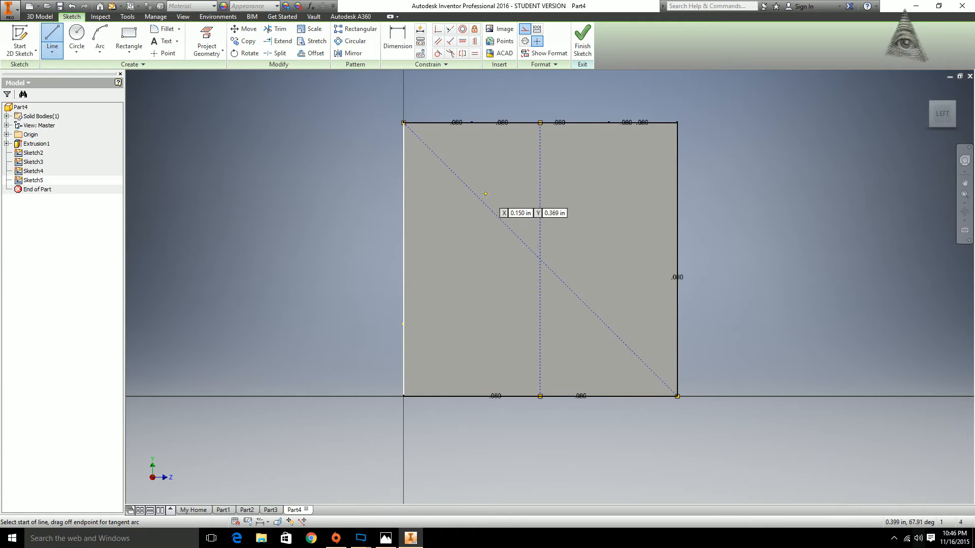
left_click(539, 259)
left_click(404, 123)
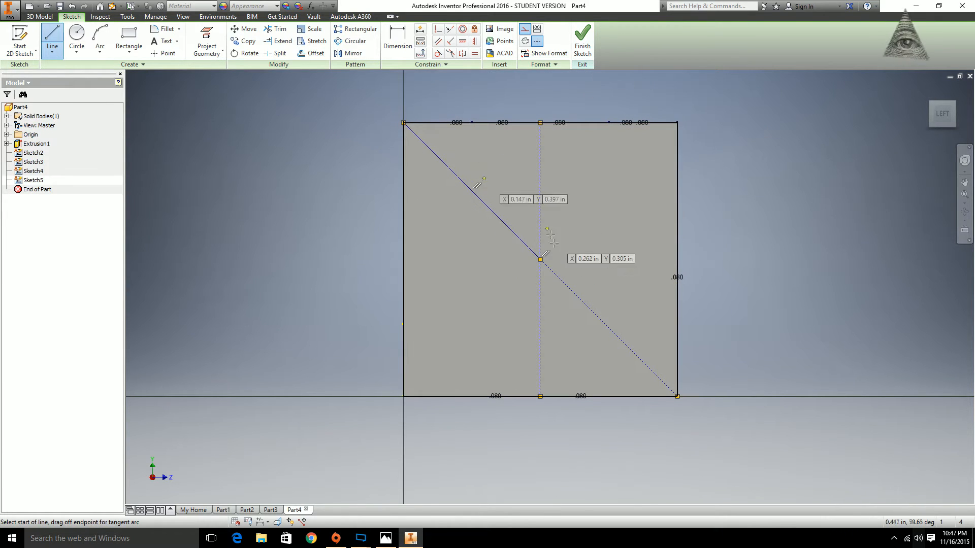
left_click(539, 259)
left_click(677, 396)
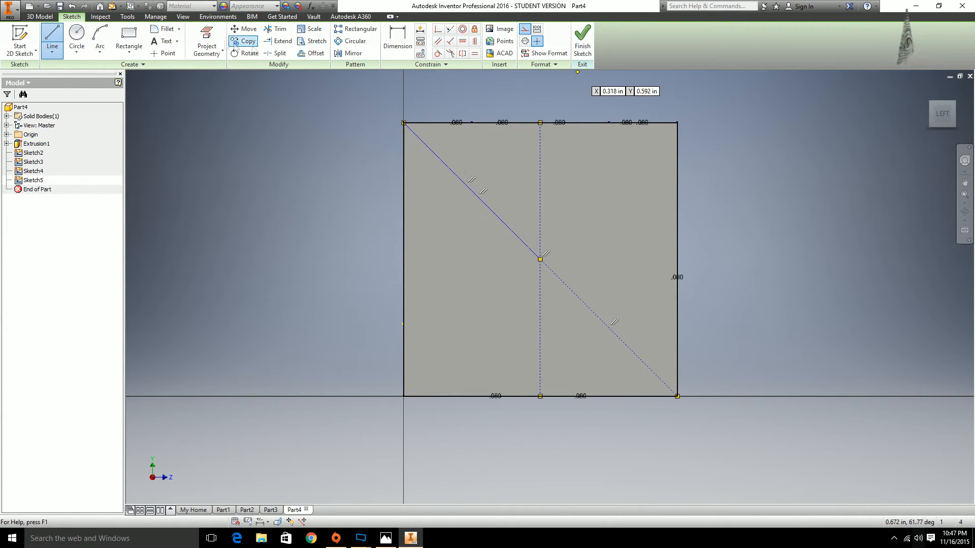
Draw 0.08 in diameter circles at the left face's centre and at the midpoints of both half-diagonals, and finish the sketch.
left_click(76, 37)
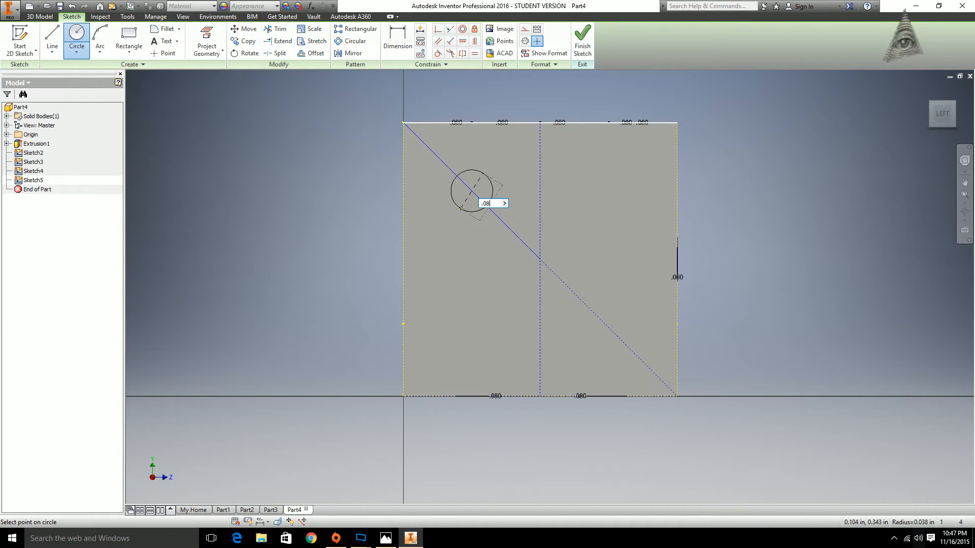
key("Return")
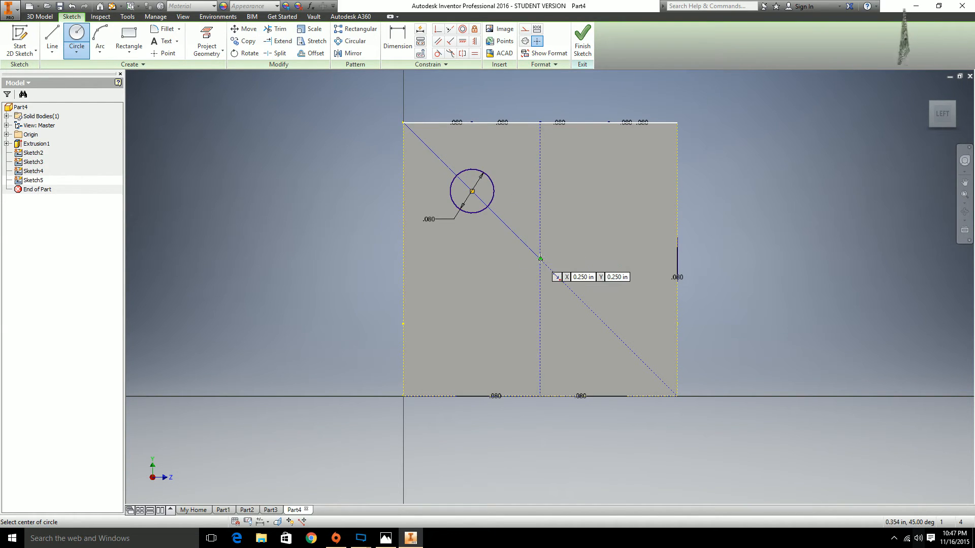
key("Return")
left_click(609, 327)
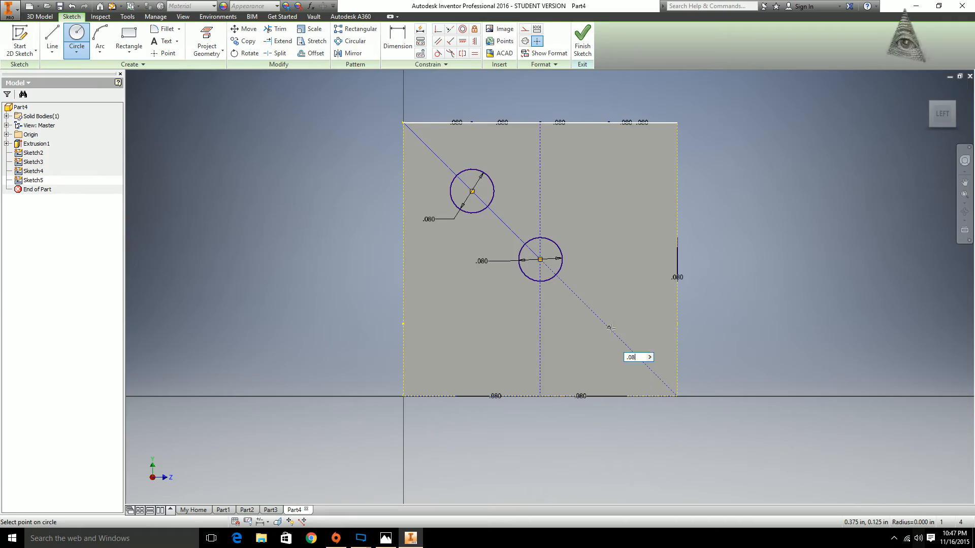
type(".08")
key("Return")
mouse_move(661, 265)
middle_mouse_down("shift")
mouse_move(526, 344)
mouse_move(644, 381)
mouse_move(633, 291)
mouse_move(670, 278)
mouse_move(666, 239)
mouse_move(670, 317)
mouse_move(687, 279)
mouse_move(697, 305)
mouse_move(680, 218)
mouse_move(818, 246)
middle_mouse_up("shift")
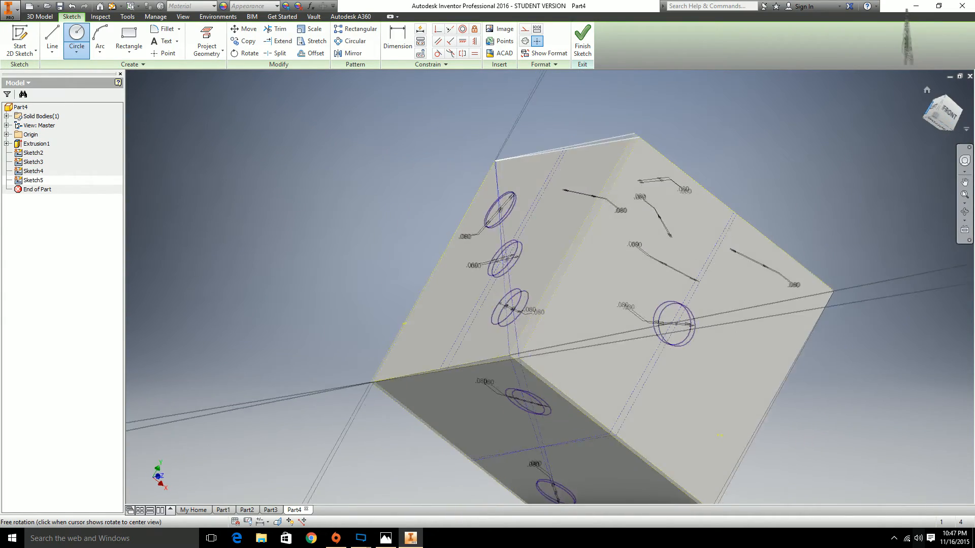
left_click(932, 109)
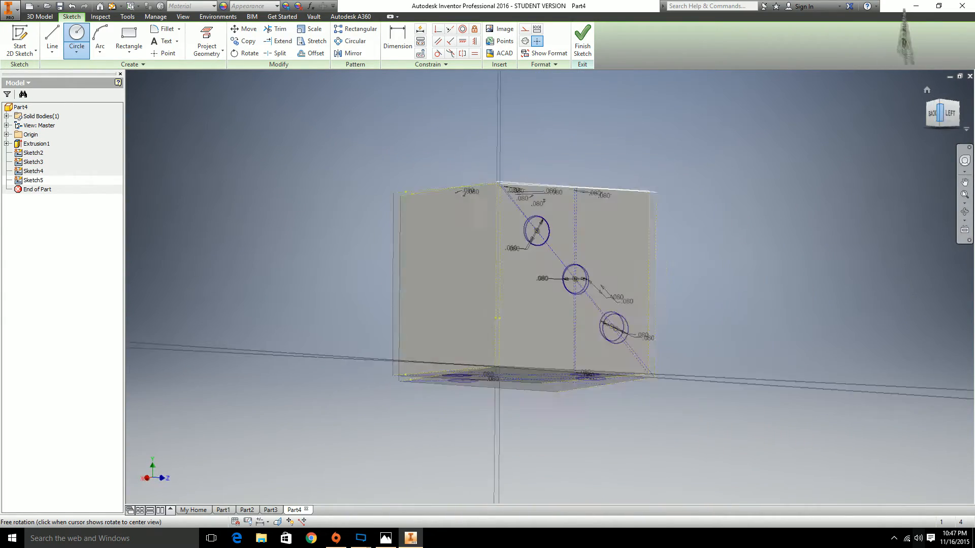
left_click(583, 43)
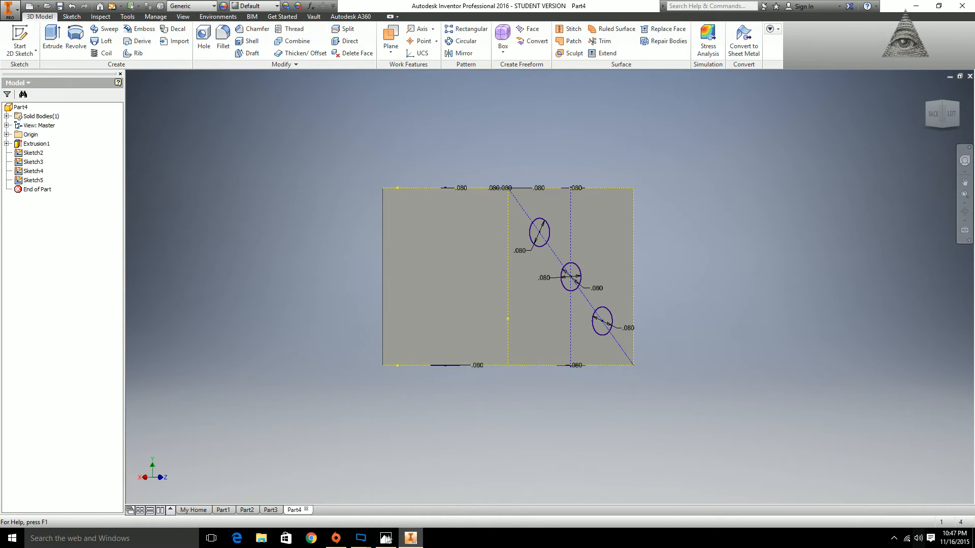
Check the dice net image for the six-dot face and start a new sketch on the cube's back face.
left_click(386, 538)
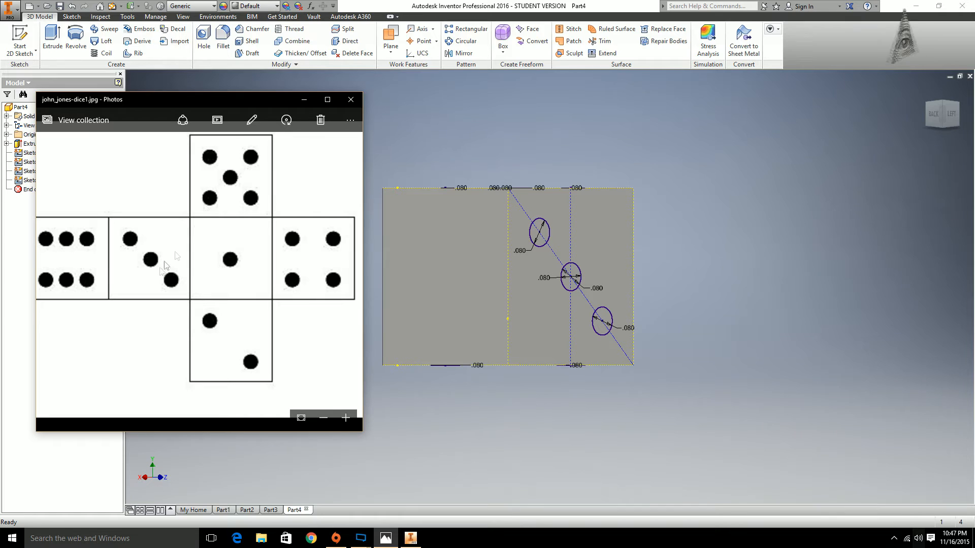
left_click_drag(119, 269, 182, 272)
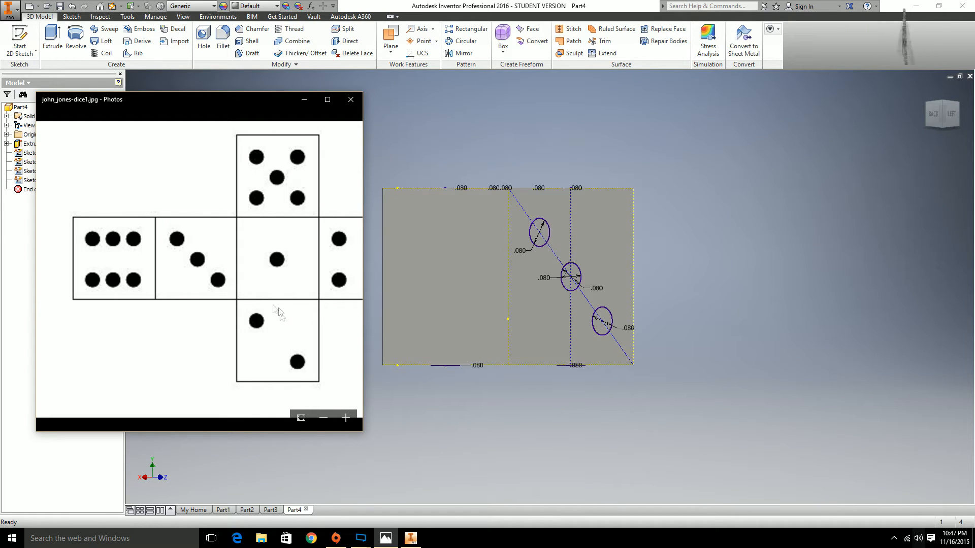
left_click_drag(303, 279, 285, 271)
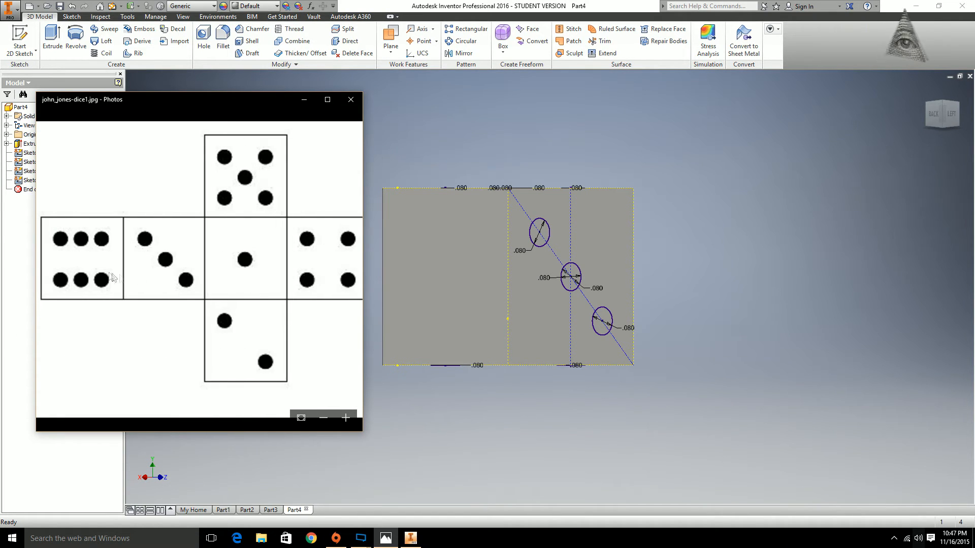
left_click(435, 306)
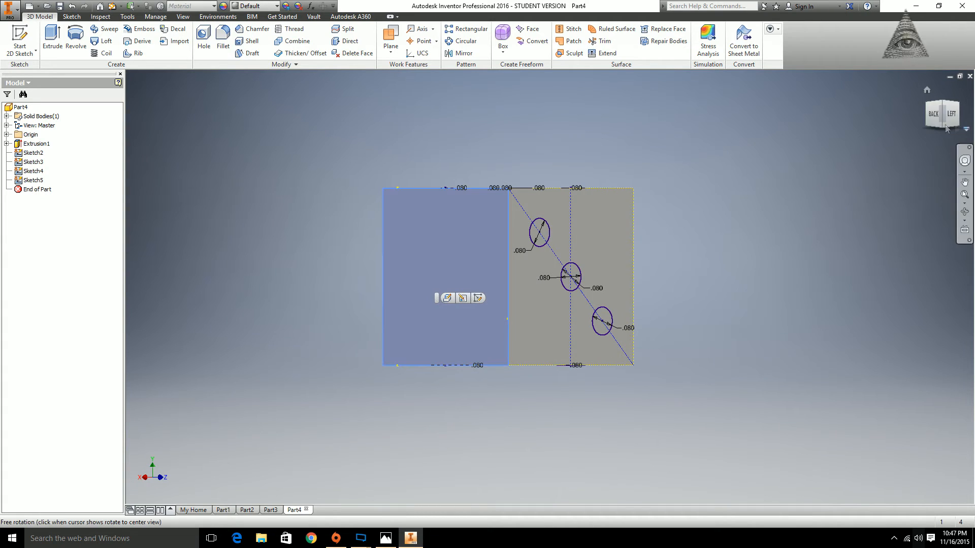
left_click(933, 114)
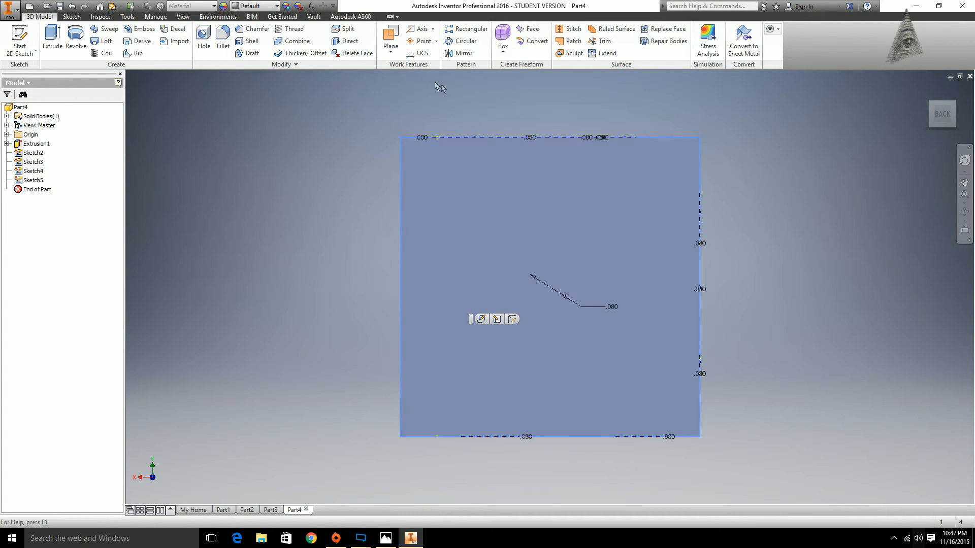
right_click(544, 240)
left_click(535, 269)
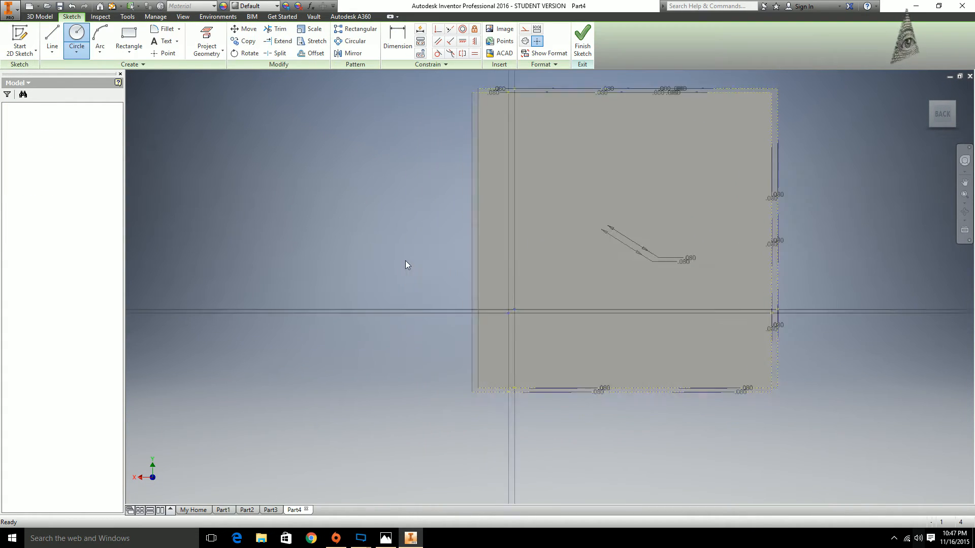
mouse_move(683, 185)
middle_mouse_down()
mouse_move(578, 206)
mouse_move(504, 237)
middle_mouse_up()
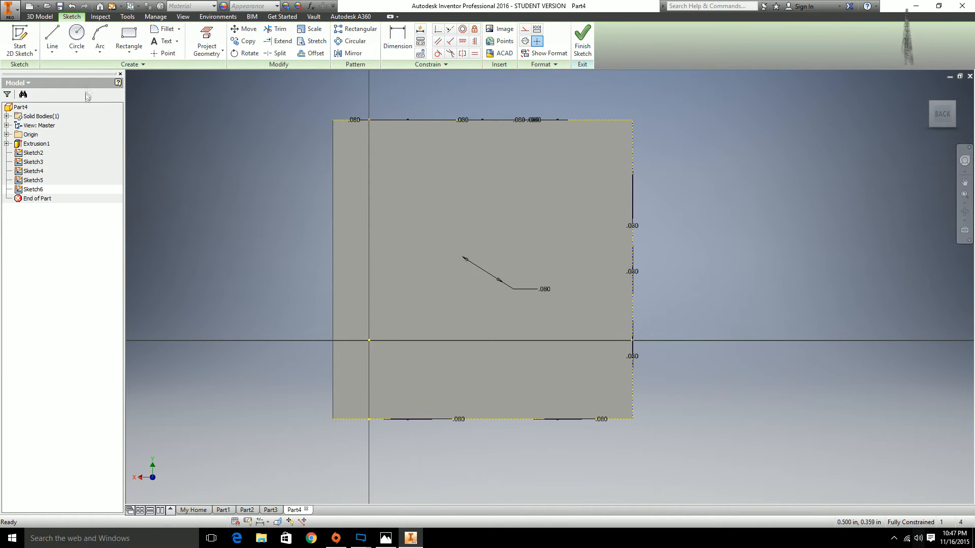
Draw construction lines on the back face: a vertical between the top and bottom edge midpoints, and two along the left edge from its midpoint to each corner.
left_click(52, 32)
left_click(525, 31)
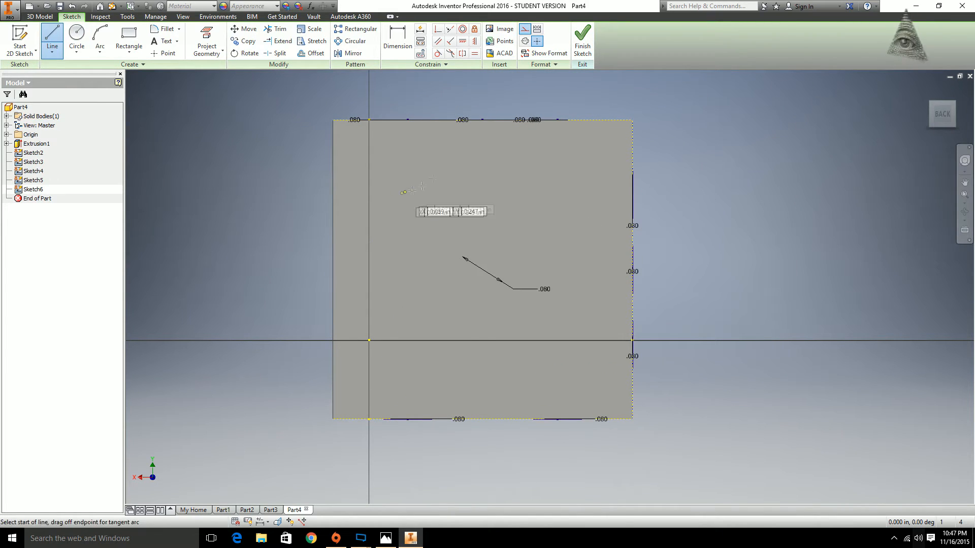
left_click(483, 121)
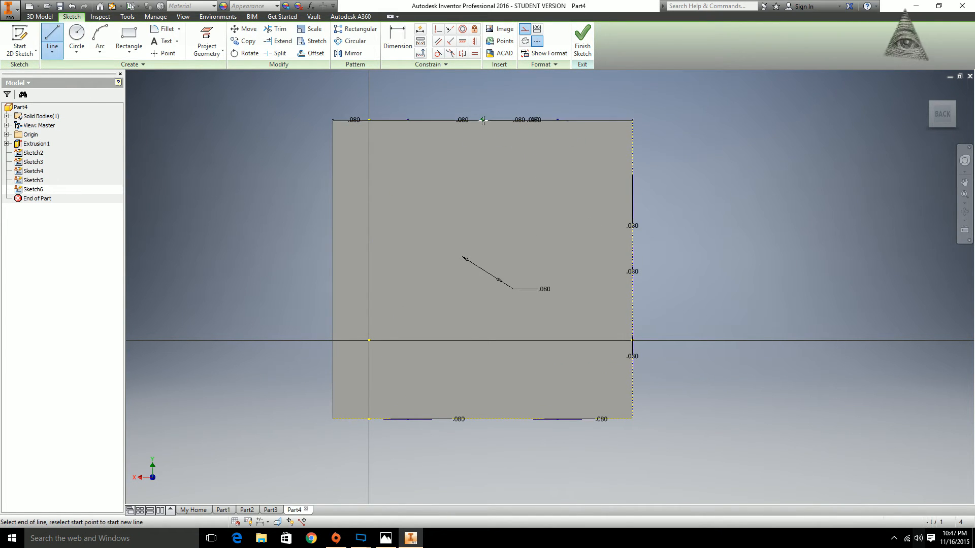
left_click(483, 420)
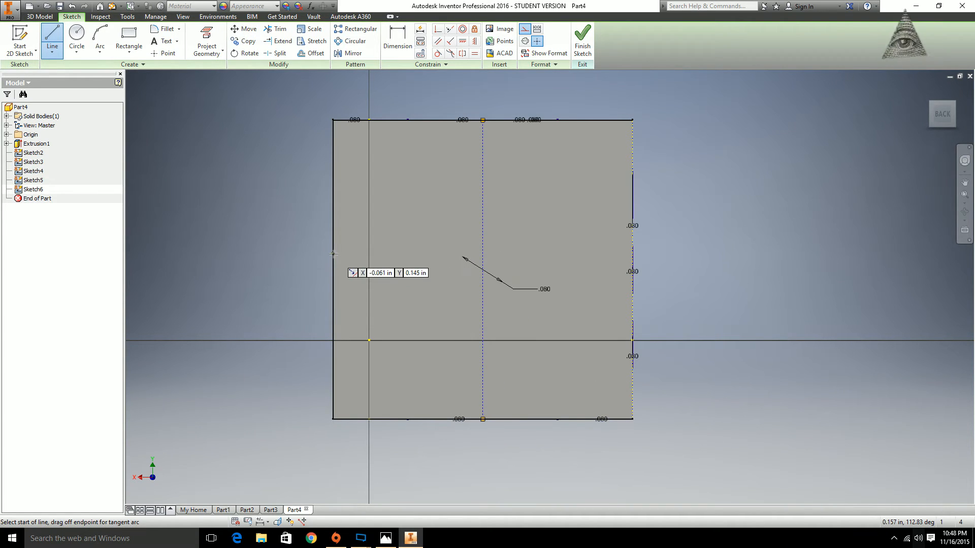
left_click(333, 270)
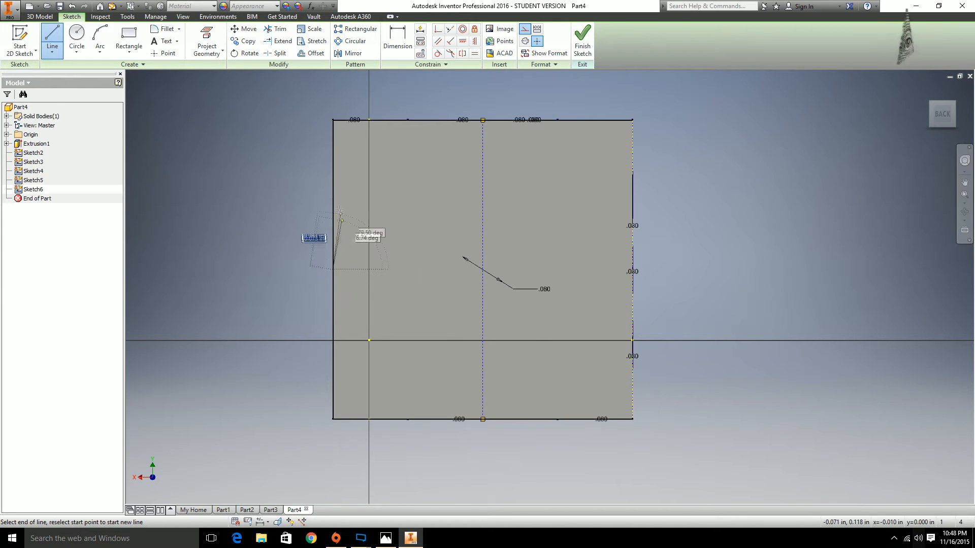
left_click(332, 120)
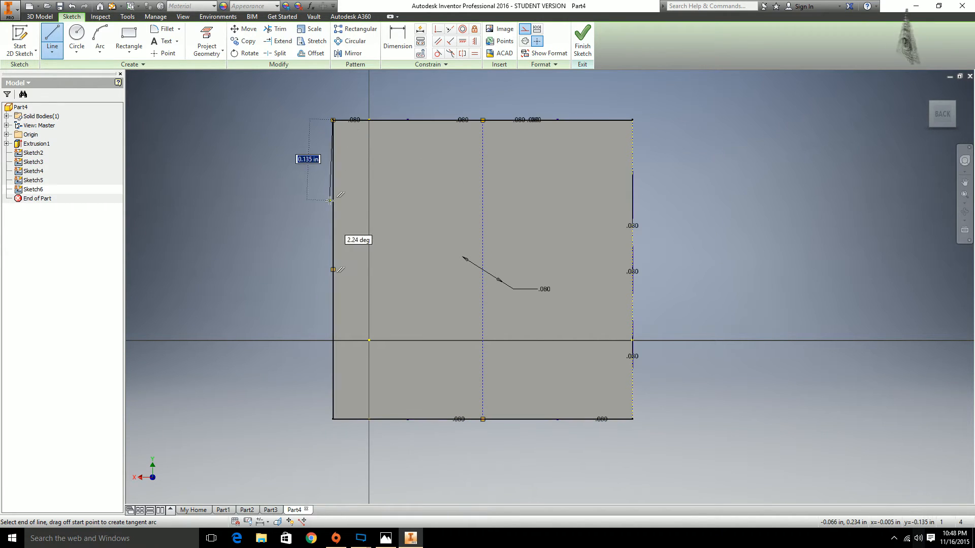
left_click(332, 269)
left_click(333, 419)
left_click(334, 269)
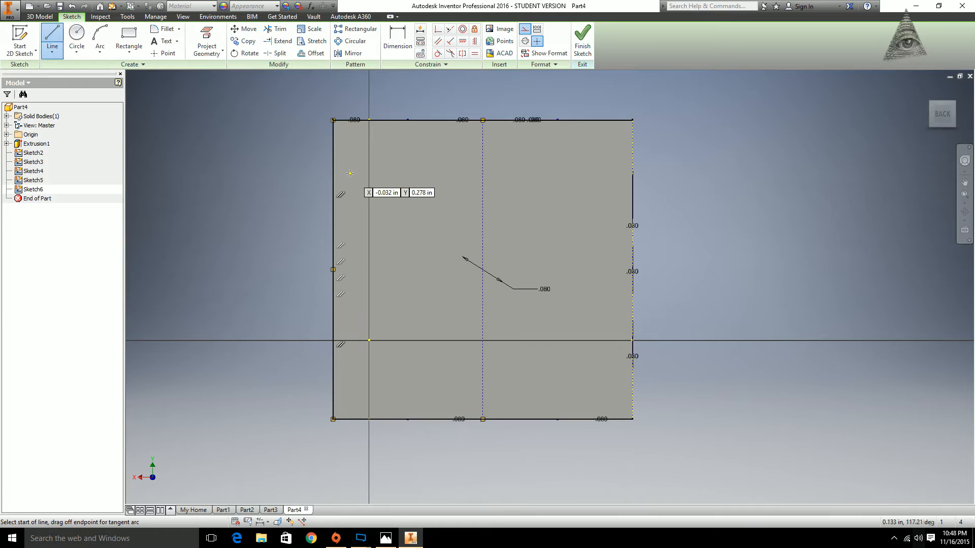
Draw three horizontal construction lines across the back face, through the left edge's upper quarter point, lower quarter point and midpoint.
left_click(333, 194)
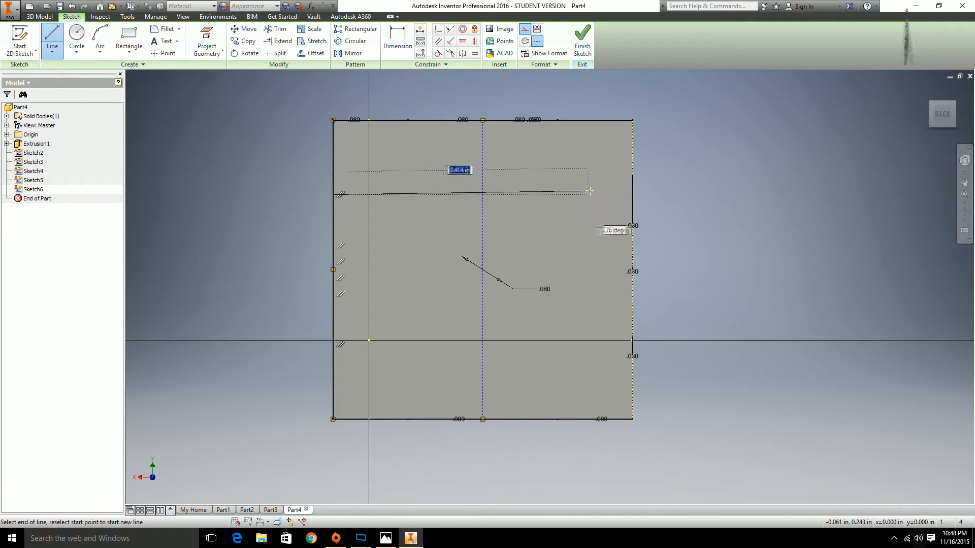
left_click(632, 194)
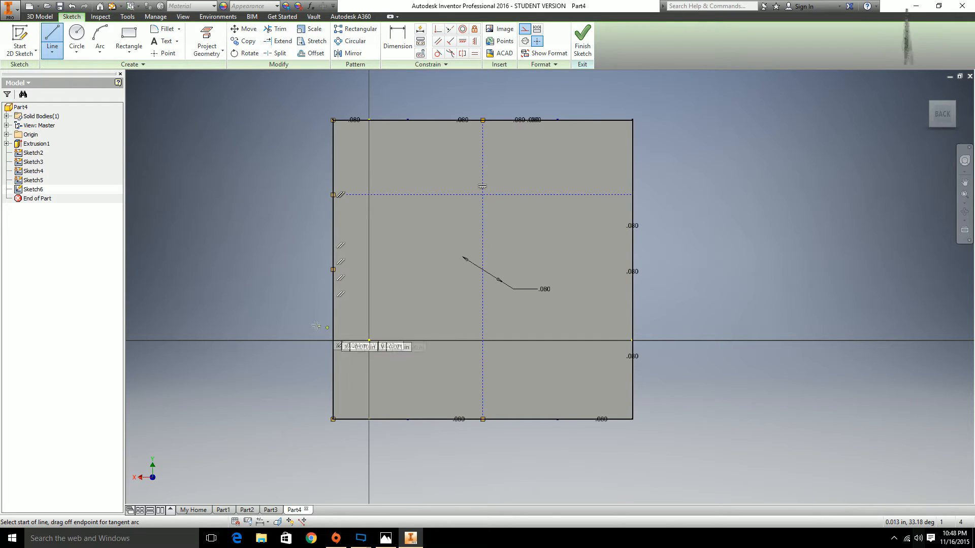
left_click(333, 344)
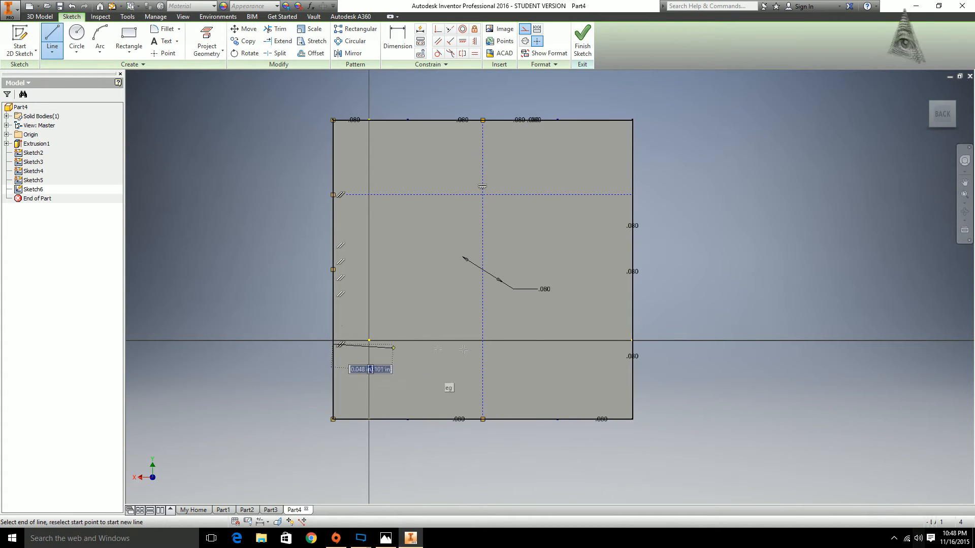
left_click(633, 345)
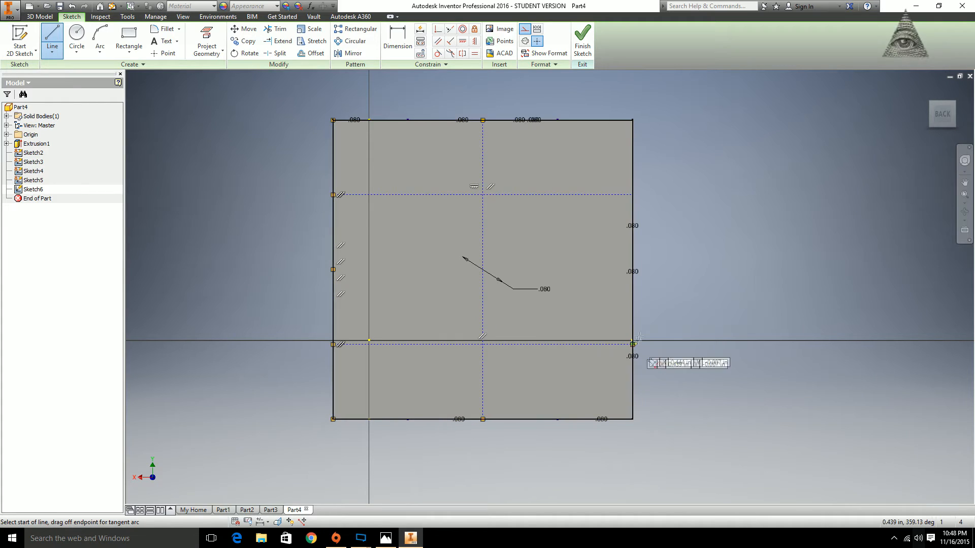
left_click(332, 270)
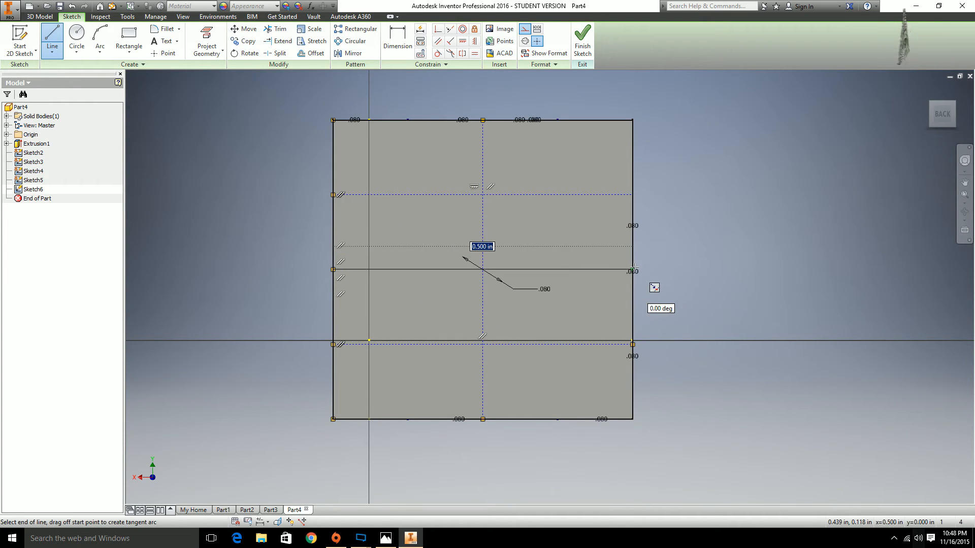
left_click(632, 269)
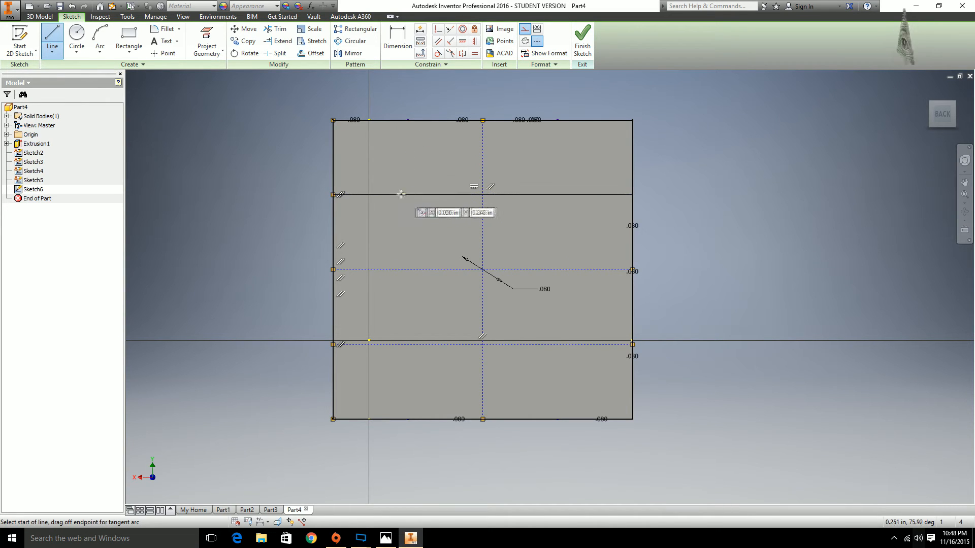
Draw construction half-lines from the vertical centreline to both side edges on the upper and lower horizontals, and to the left edge on the middle one.
left_click(482, 194)
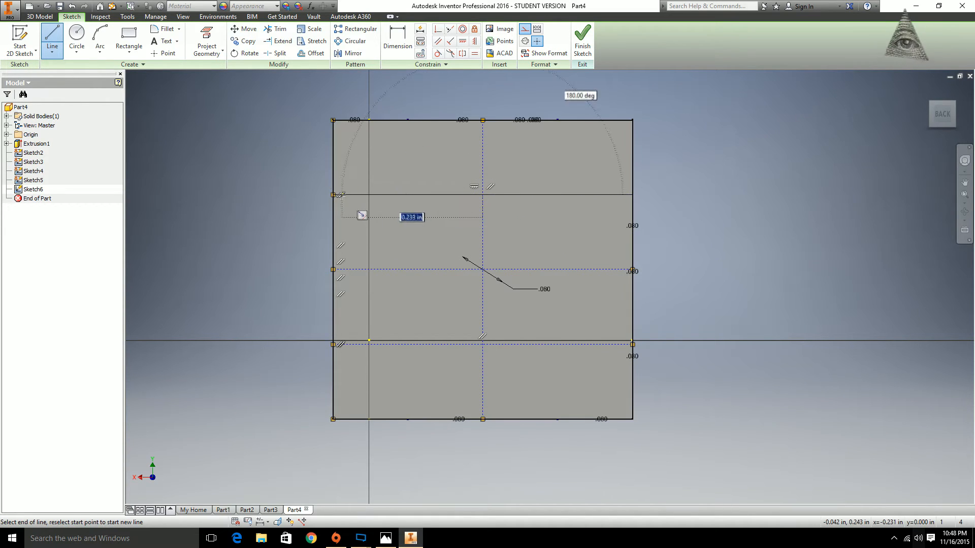
left_click(333, 194)
left_click(483, 195)
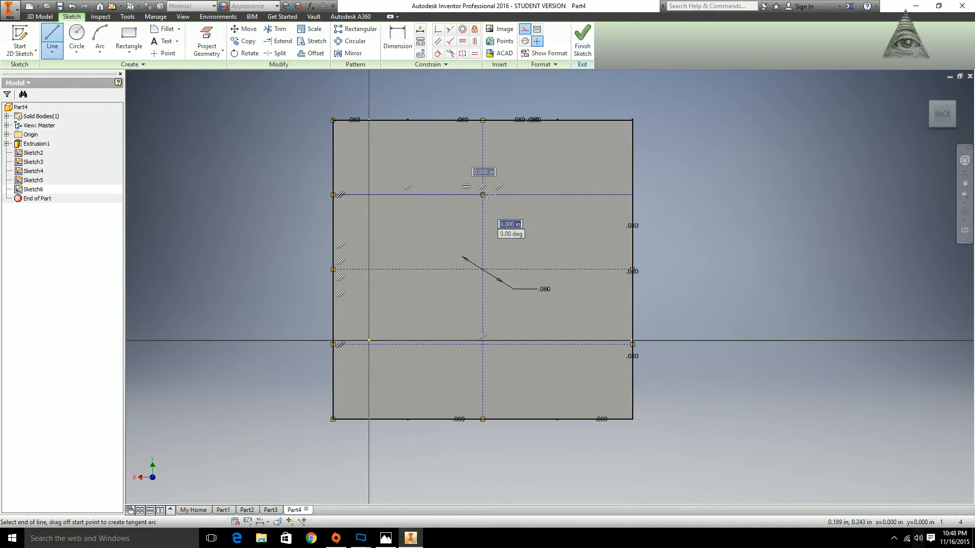
left_click(632, 194)
left_click(632, 270)
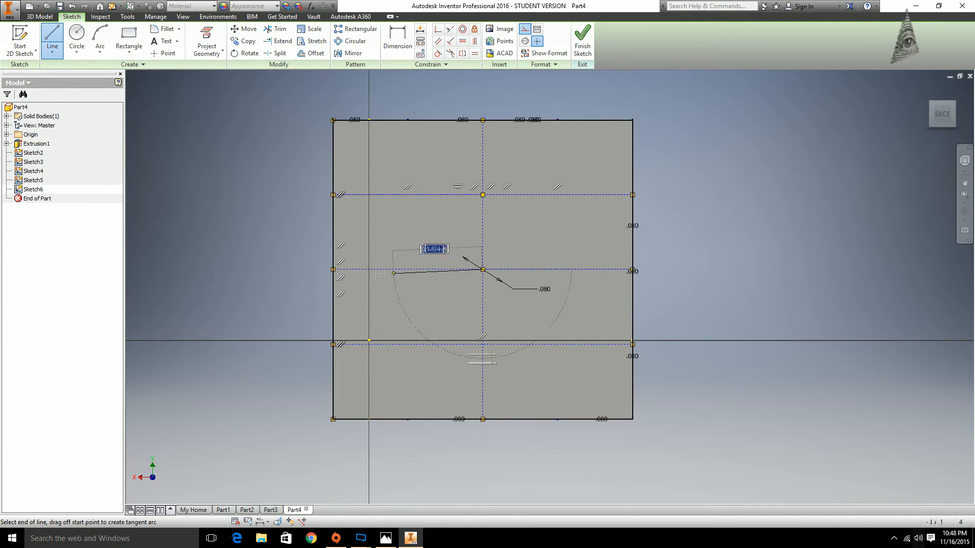
left_click(332, 269)
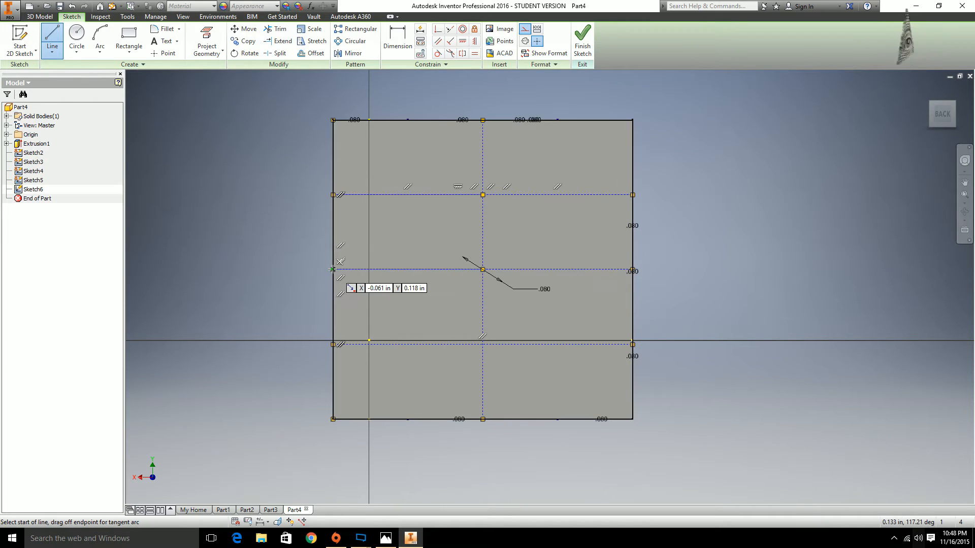
left_click(333, 344)
left_click(482, 344)
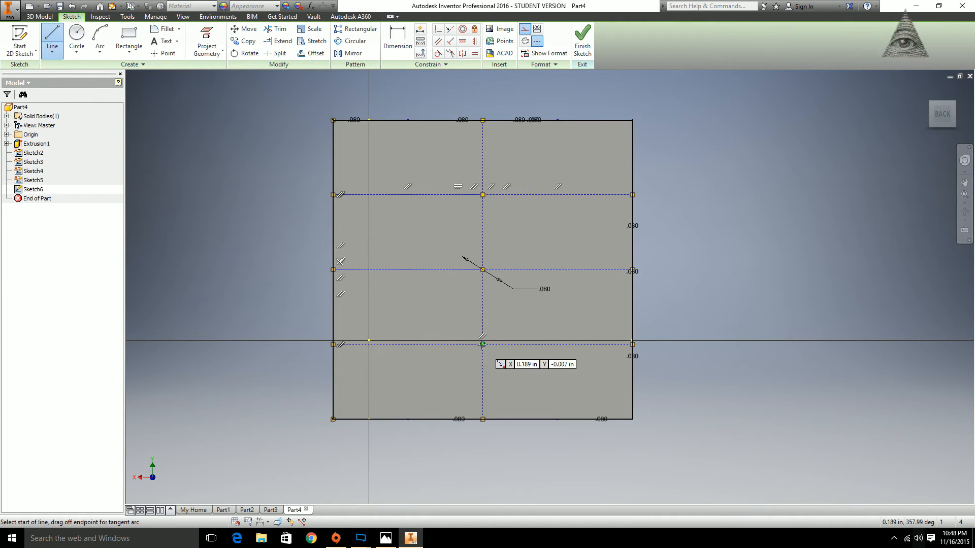
left_click(633, 344)
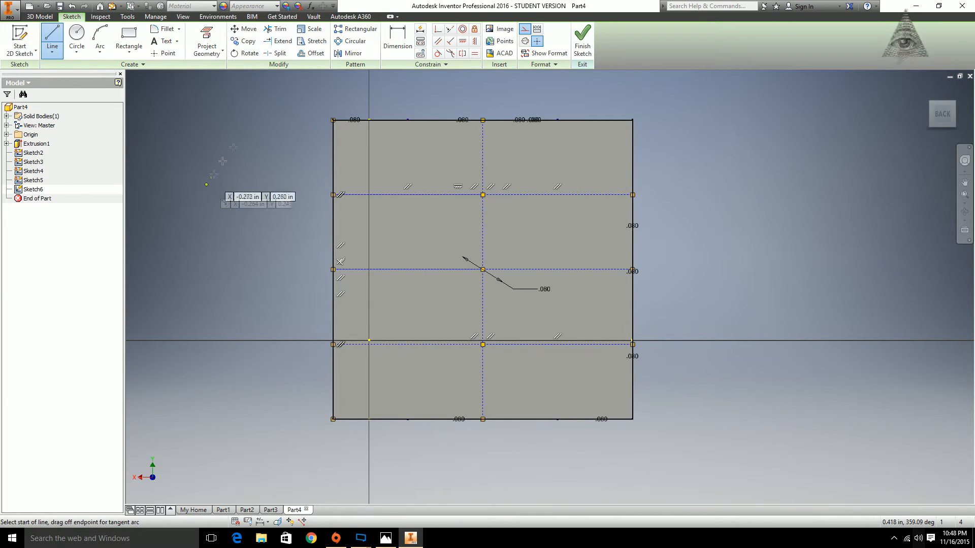
Draw three 0.08 in diameter circles in the left column of the back face, at the midpoints of the left half-lines on the three horizontals.
left_click(74, 40)
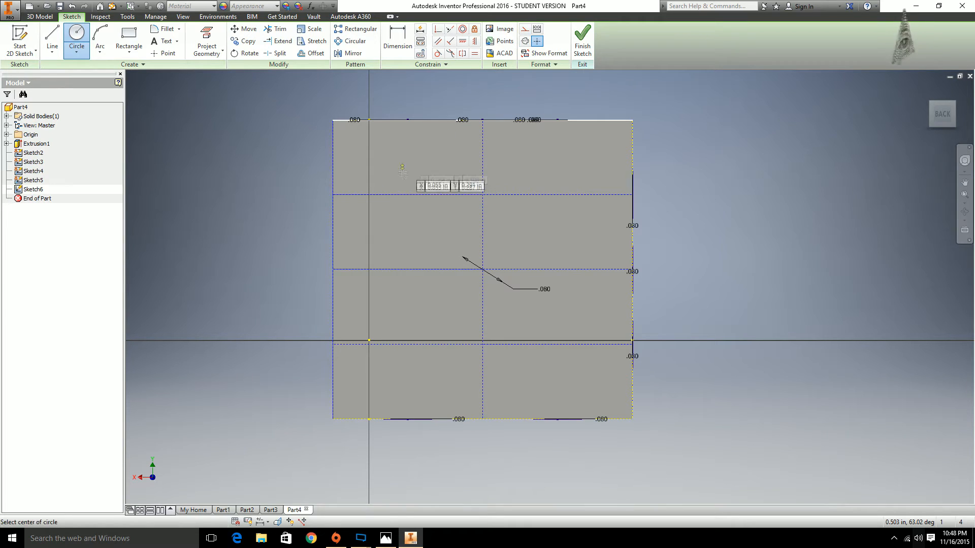
left_click(409, 195)
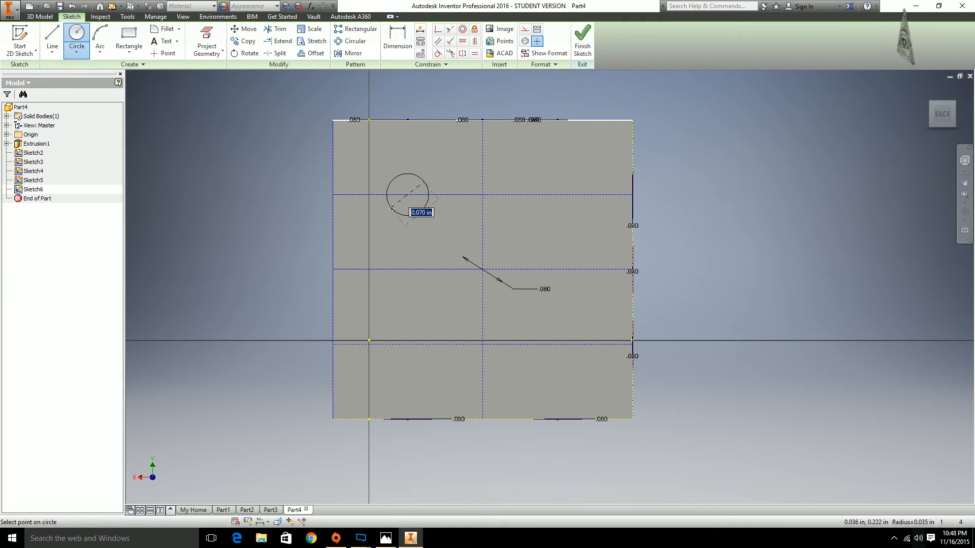
key("Return")
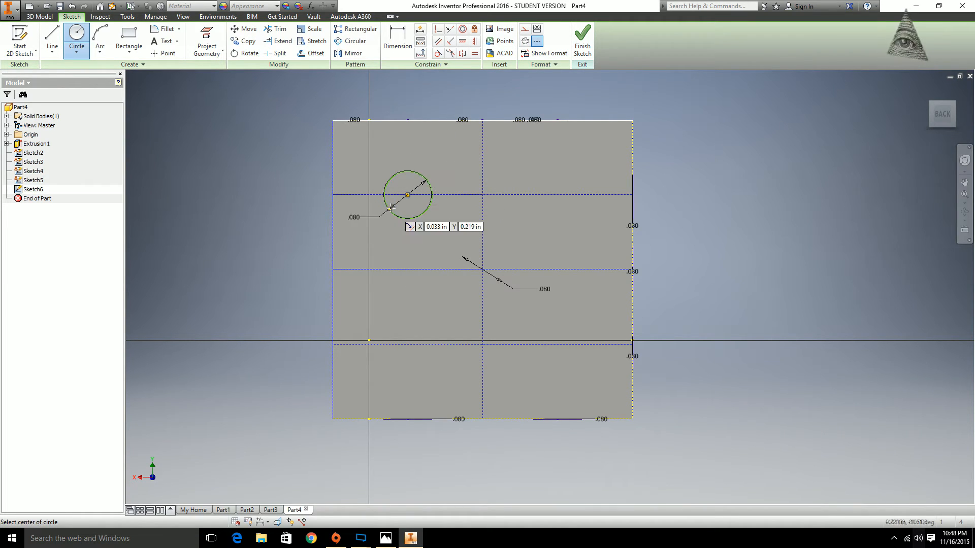
left_click(407, 270)
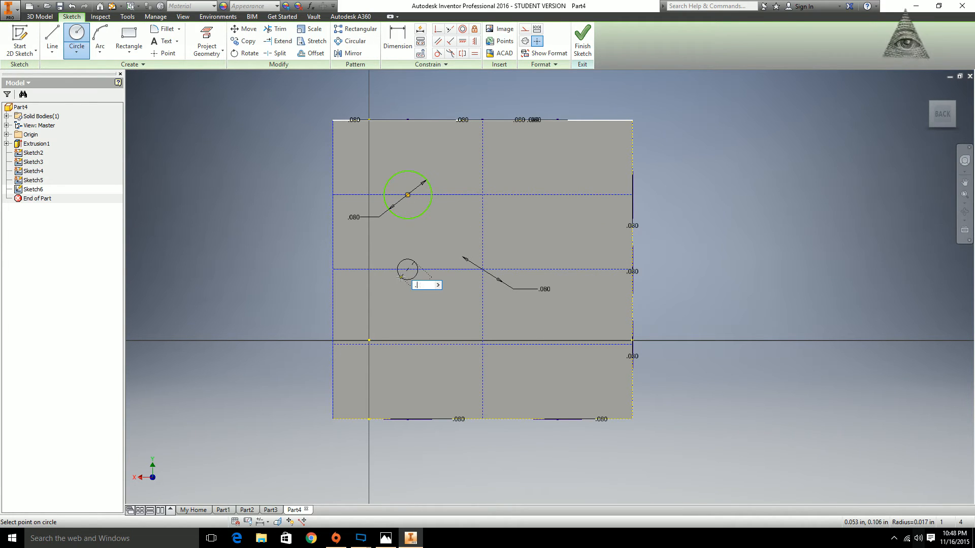
type(".08")
key("Return")
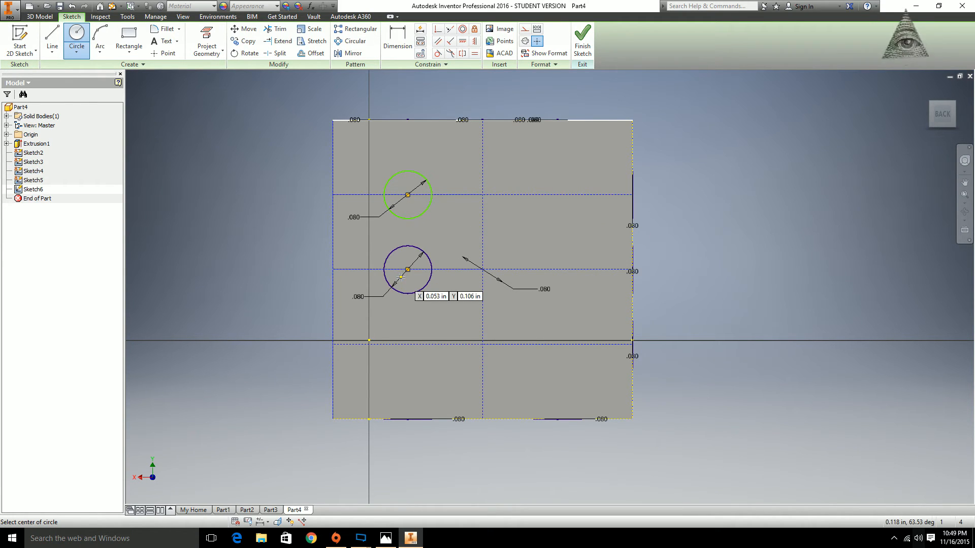
left_click(407, 344)
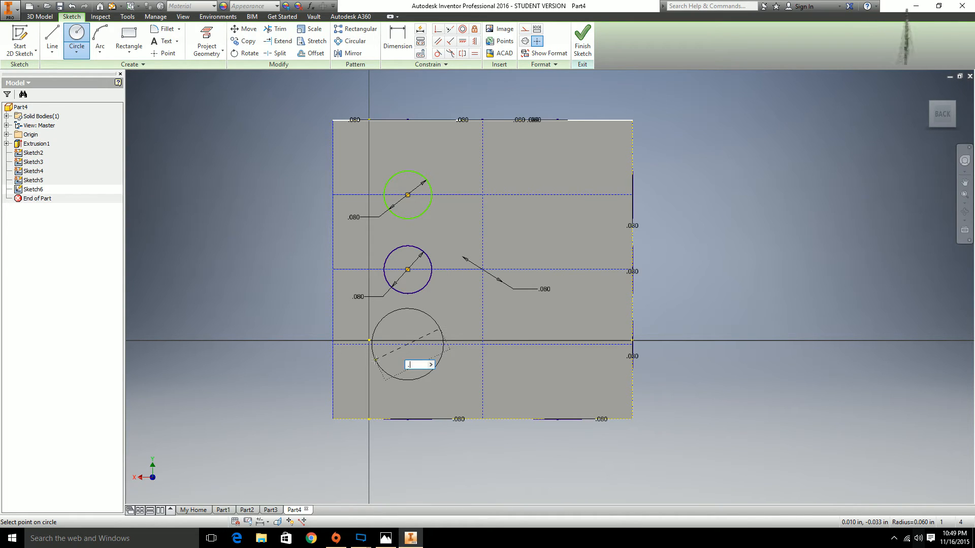
key("Return")
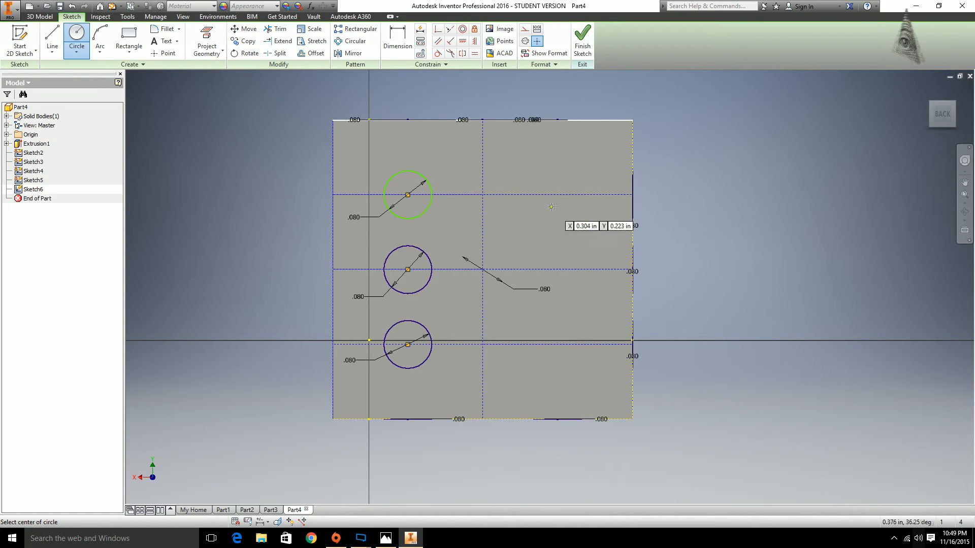
Draw three matching 0.08 in diameter circles in the right column of the back face and finish the sketch.
left_click(558, 194)
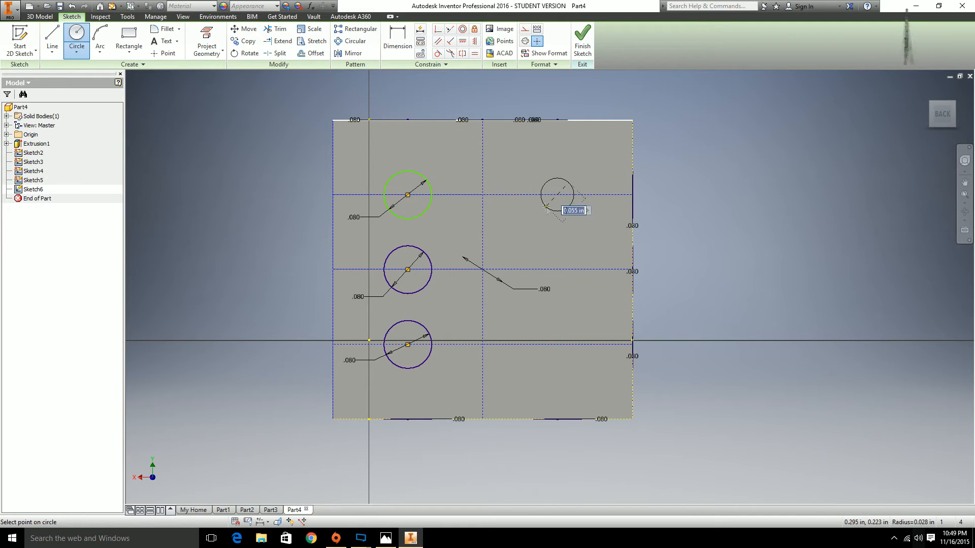
key("Return")
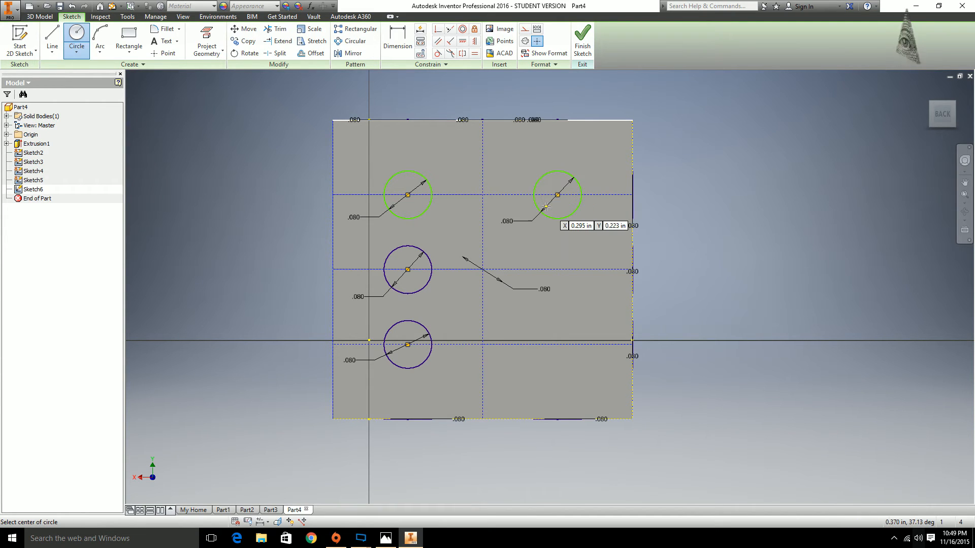
left_click(558, 269)
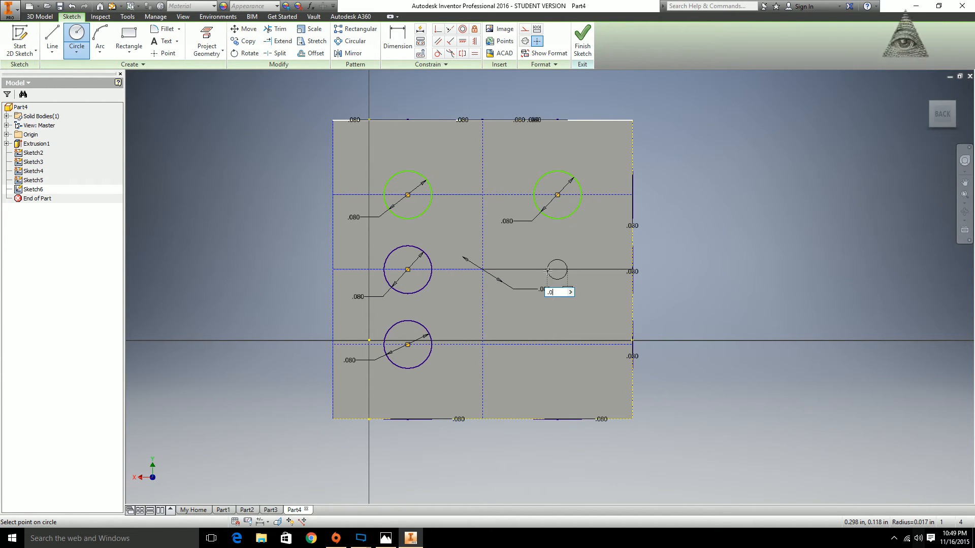
key("Return")
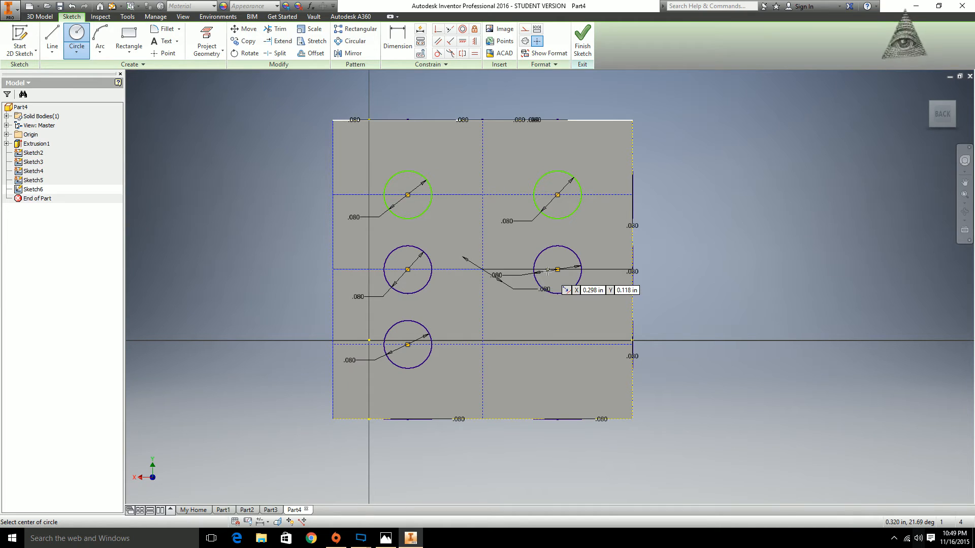
left_click(557, 345)
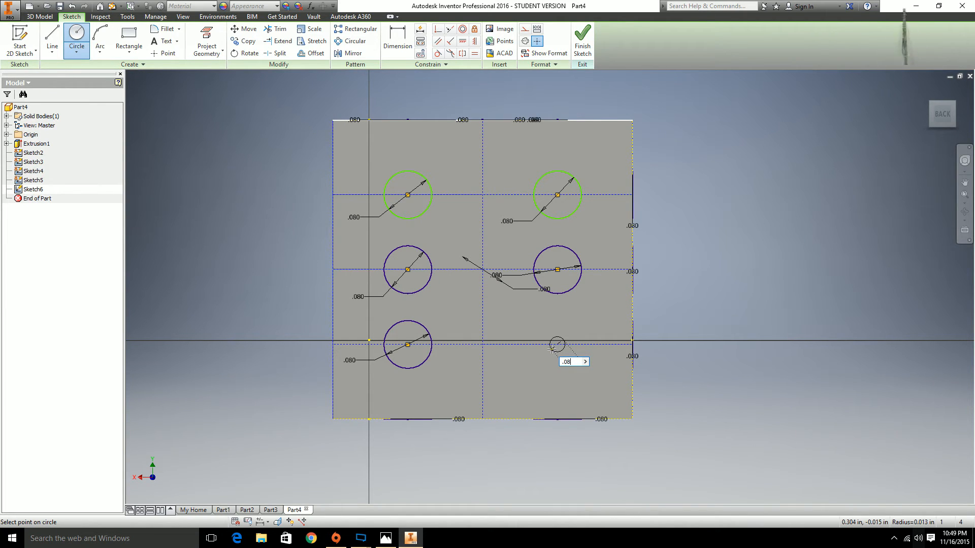
type(".08")
key("Return")
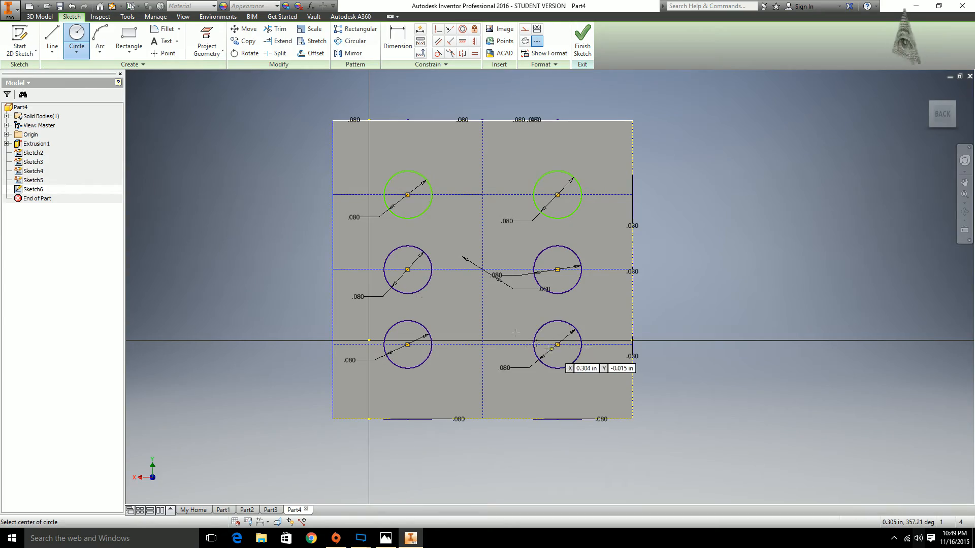
left_click(583, 41)
Start a new sketch on the cube's right face and check the dice net image for the four-dot layout.
mouse_move(625, 290)
middle_mouse_down("shift")
mouse_move(539, 299)
mouse_move(608, 330)
mouse_move(716, 332)
mouse_move(675, 295)
mouse_move(616, 387)
mouse_move(638, 374)
mouse_move(641, 249)
middle_mouse_up("shift")
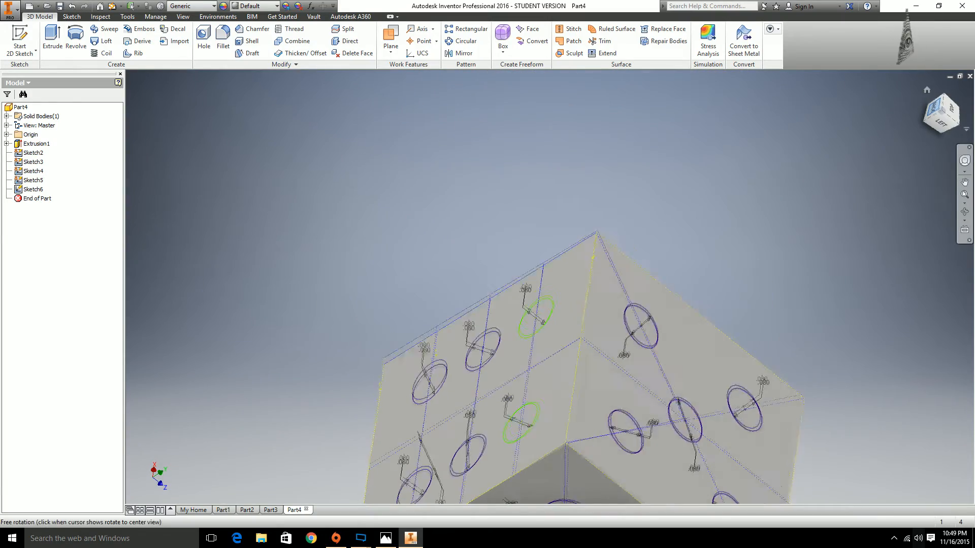
left_click(935, 107)
left_click(959, 90)
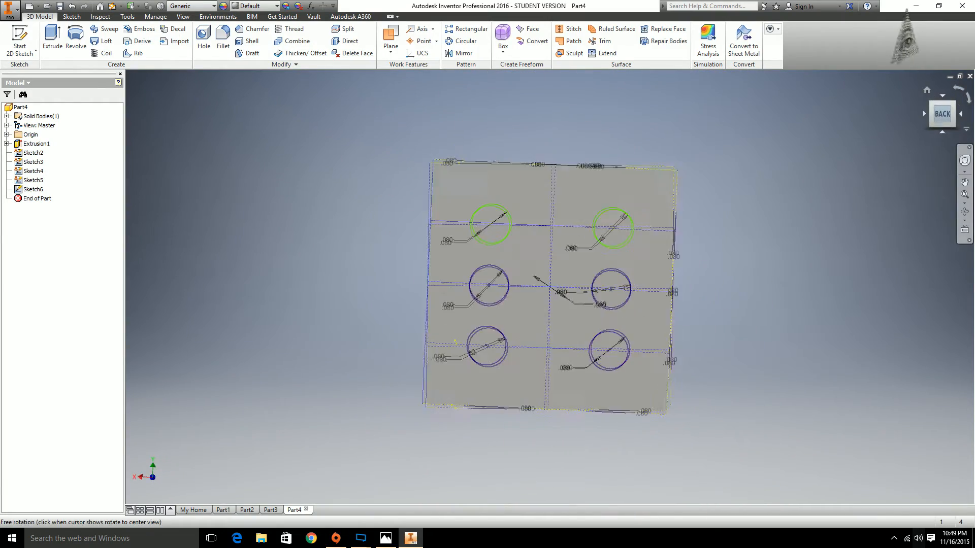
left_click(940, 131)
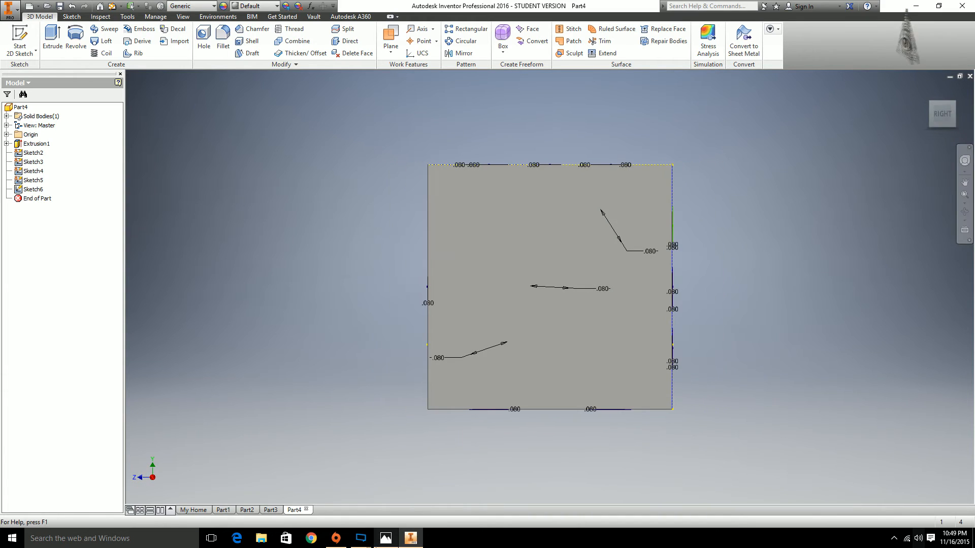
left_click(386, 539)
left_click_drag(288, 347, 231, 351)
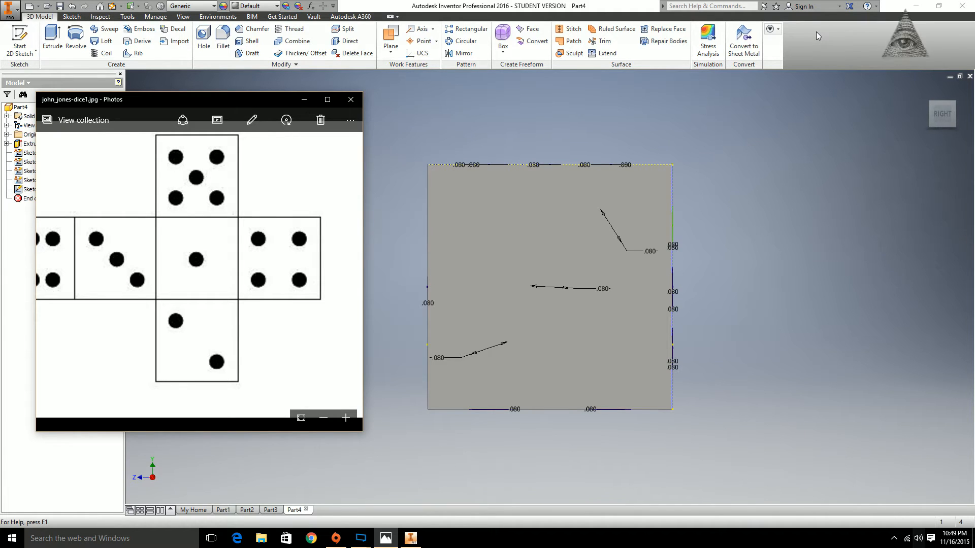
left_click(359, 71)
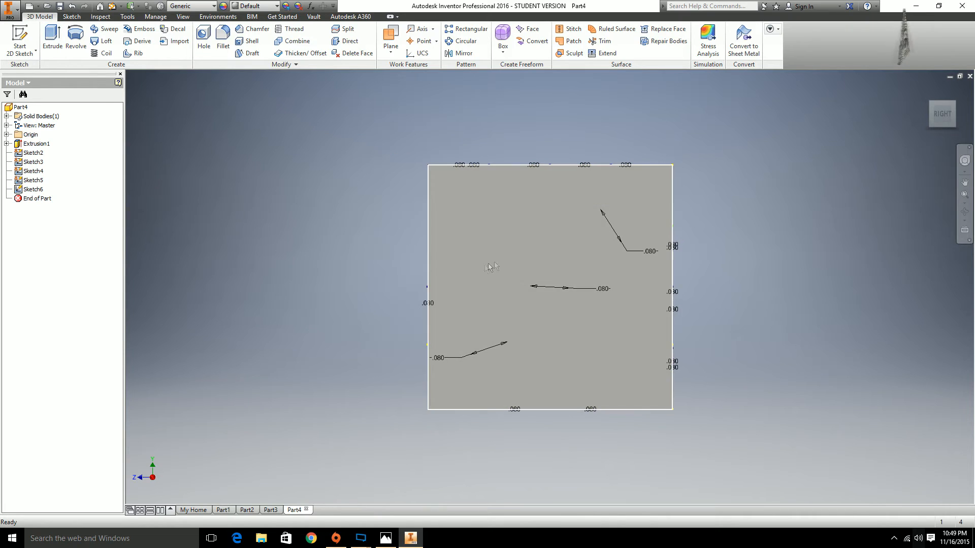
right_click(539, 271)
left_click(528, 278)
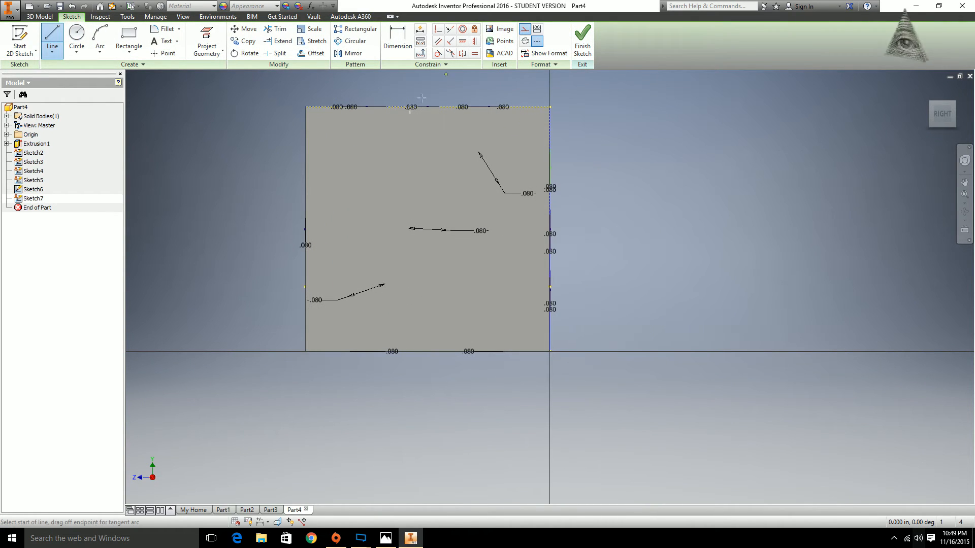
left_click(384, 537)
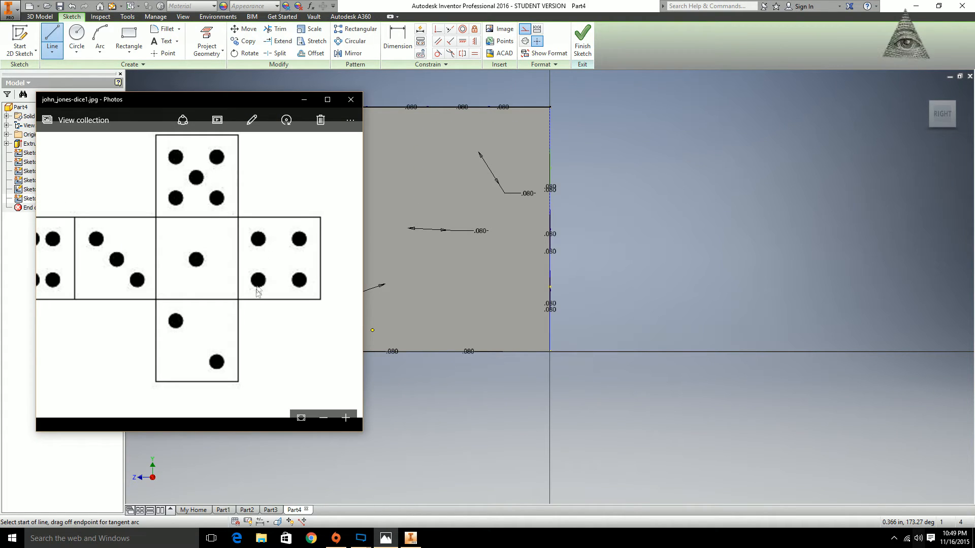
left_click(436, 123)
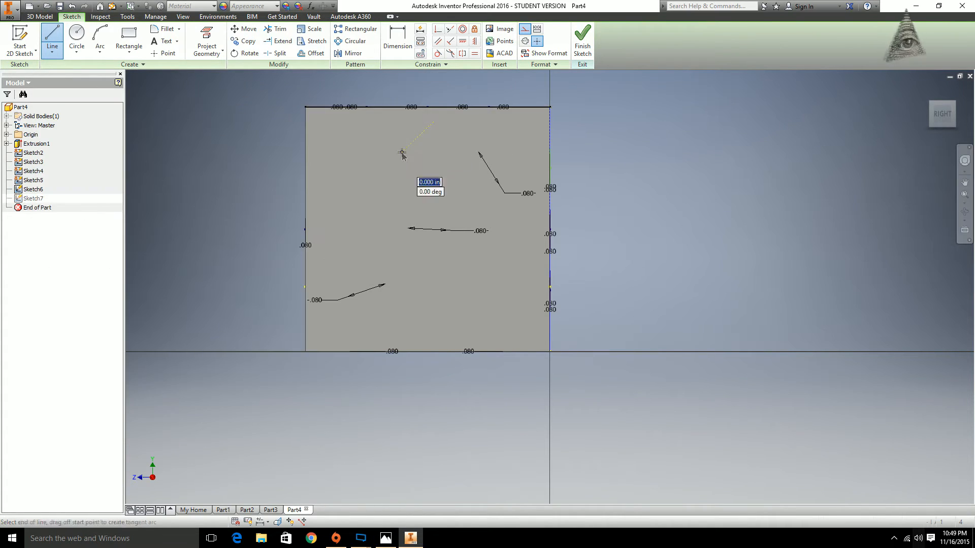
key("Escape")
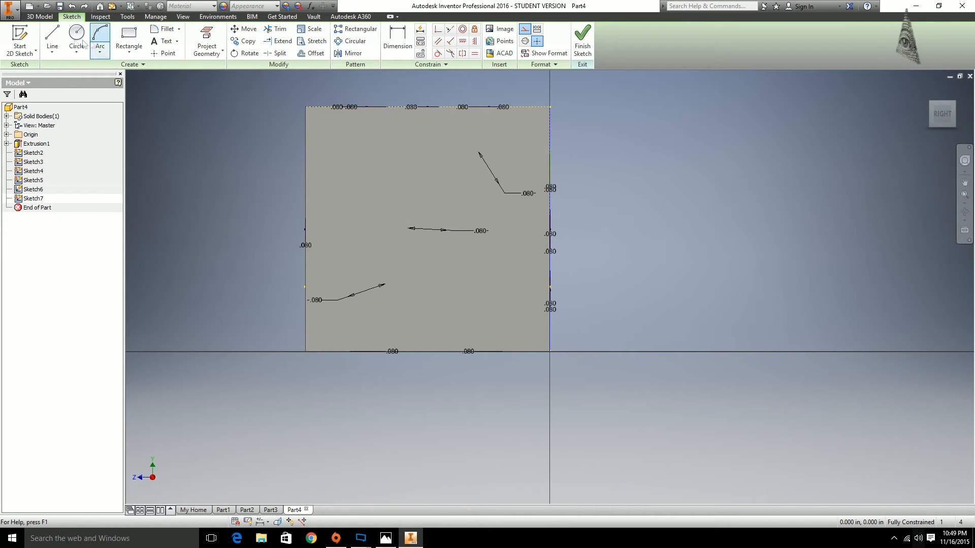
Draw two construction lines along the right face's top edge, from its midpoint to each corner.
left_click(52, 39)
left_click(427, 107)
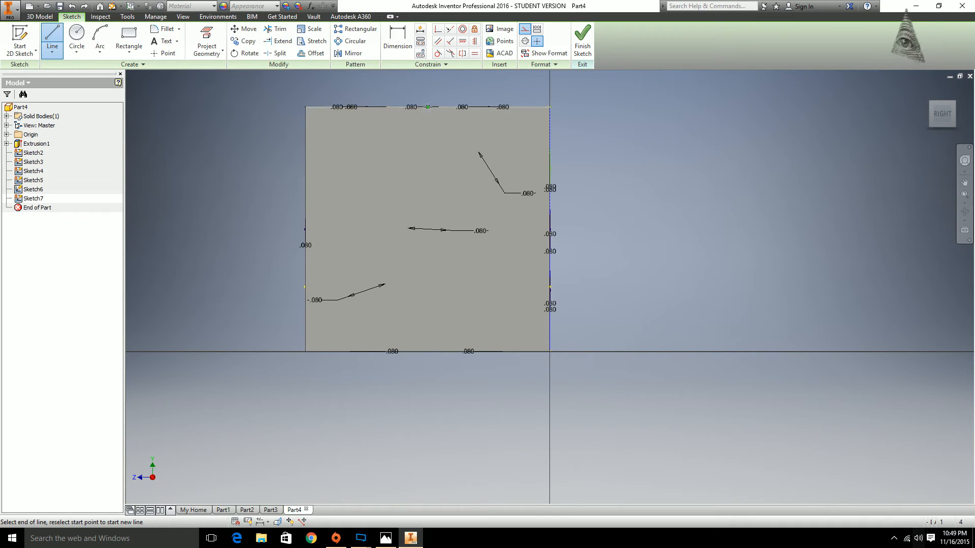
left_click(428, 107)
left_click(549, 107)
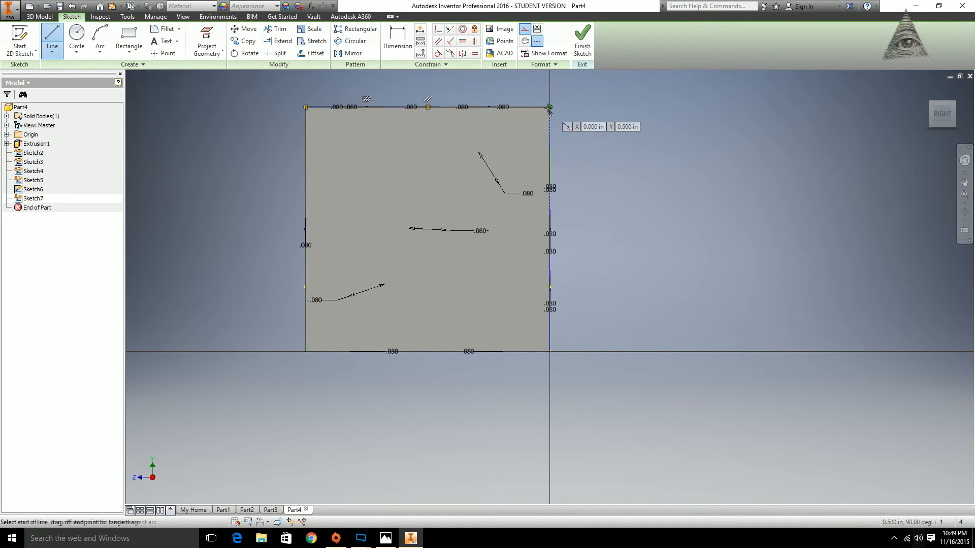
left_click(428, 107)
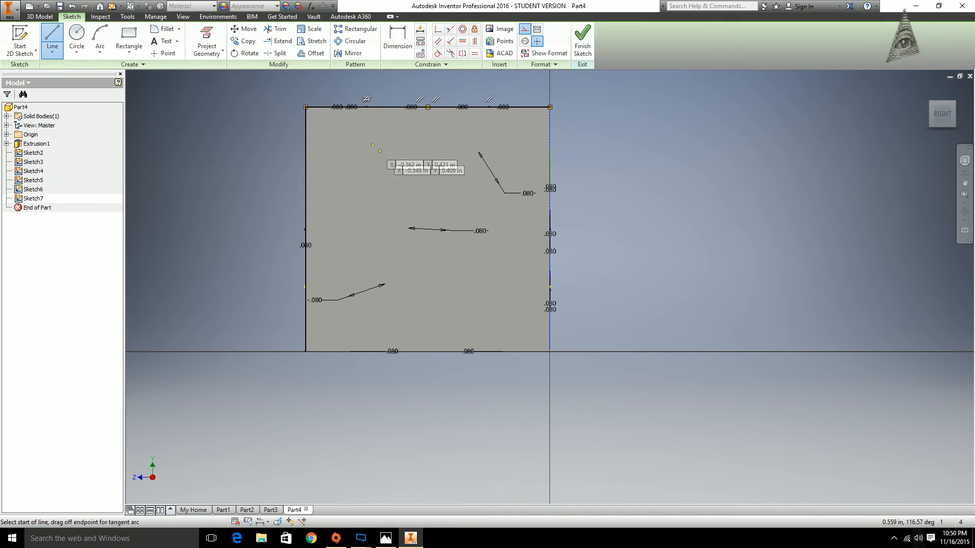
Draw two vertical construction lines across the right face, from the top edge's quarter points to the bottom edge.
left_click(489, 107)
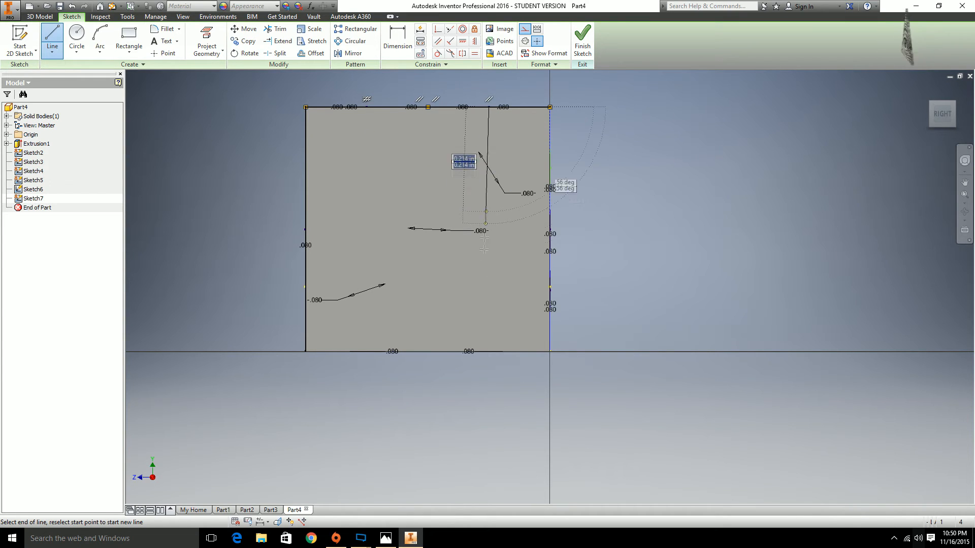
left_click(489, 352)
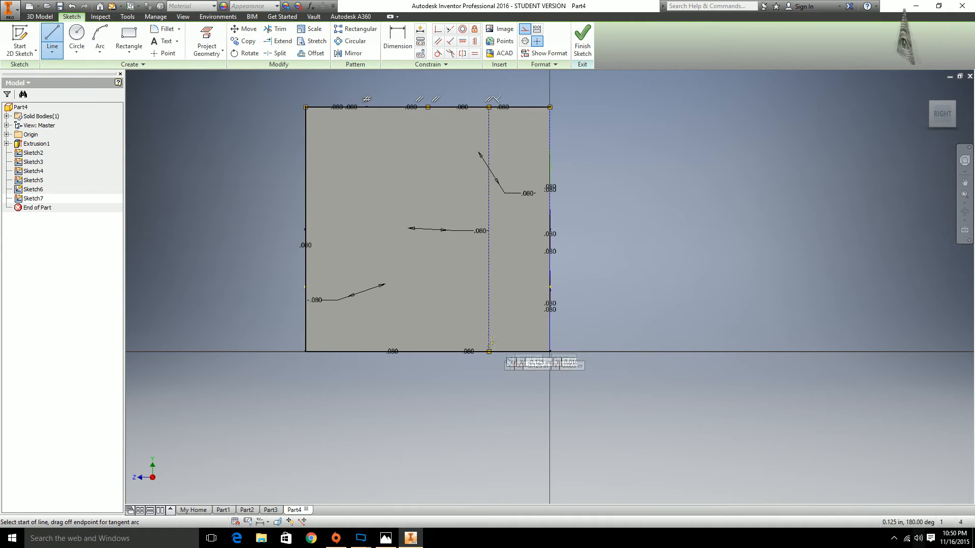
left_click(367, 107)
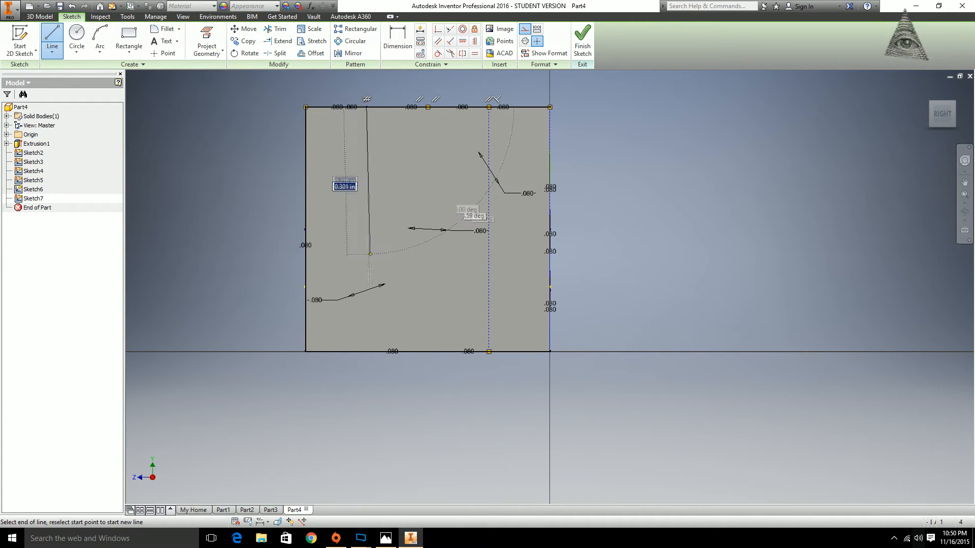
left_click(367, 351)
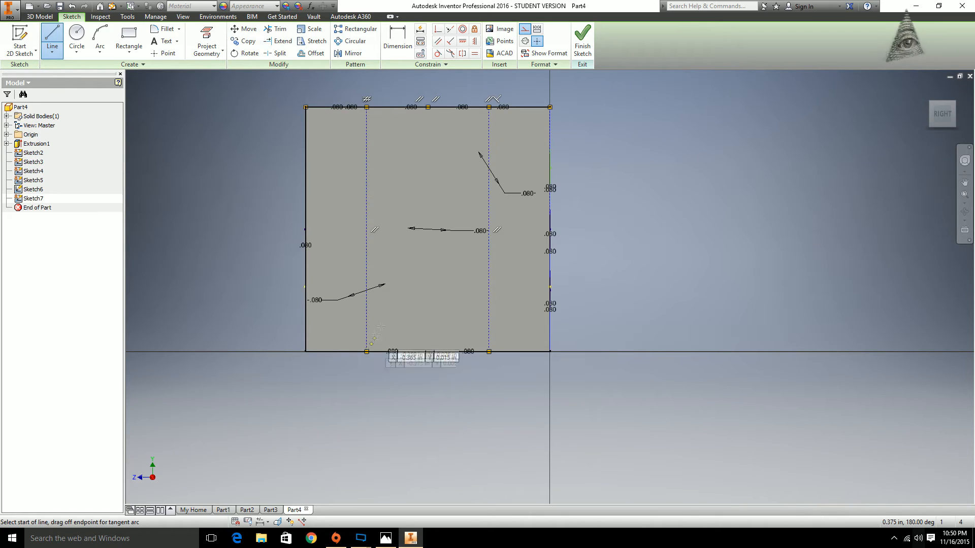
Draw construction half-lines along both verticals, joining each vertical's midpoint to the top and bottom edges of the right face.
left_click(367, 235)
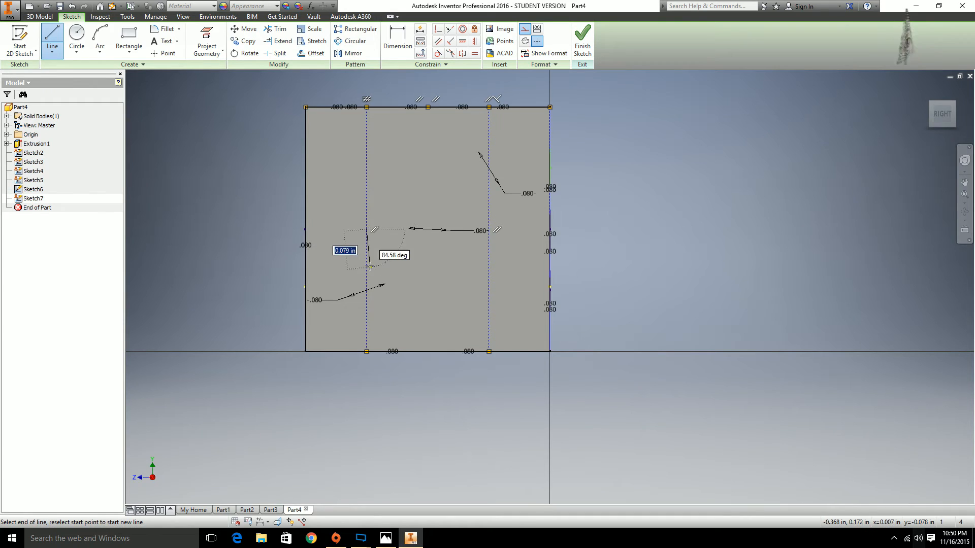
left_click(367, 351)
left_click(368, 229)
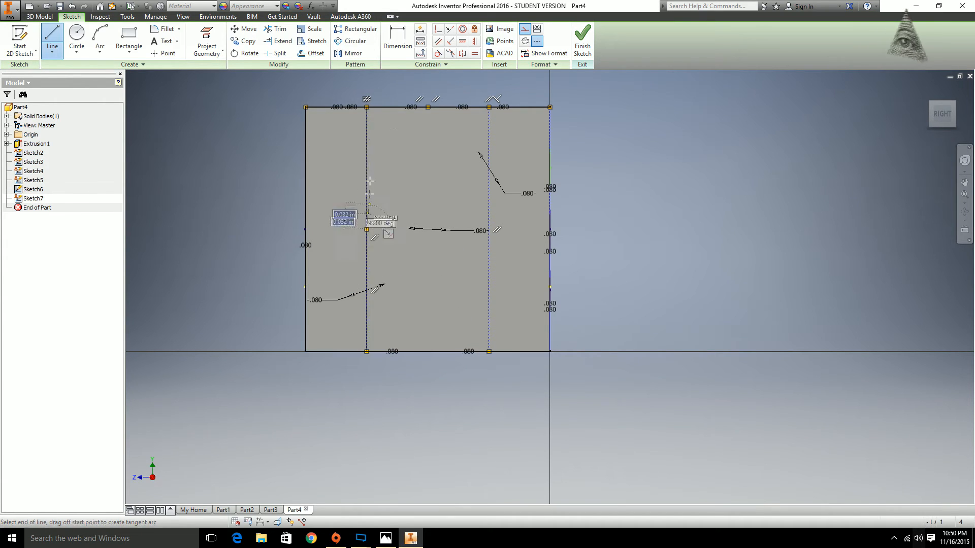
left_click(367, 107)
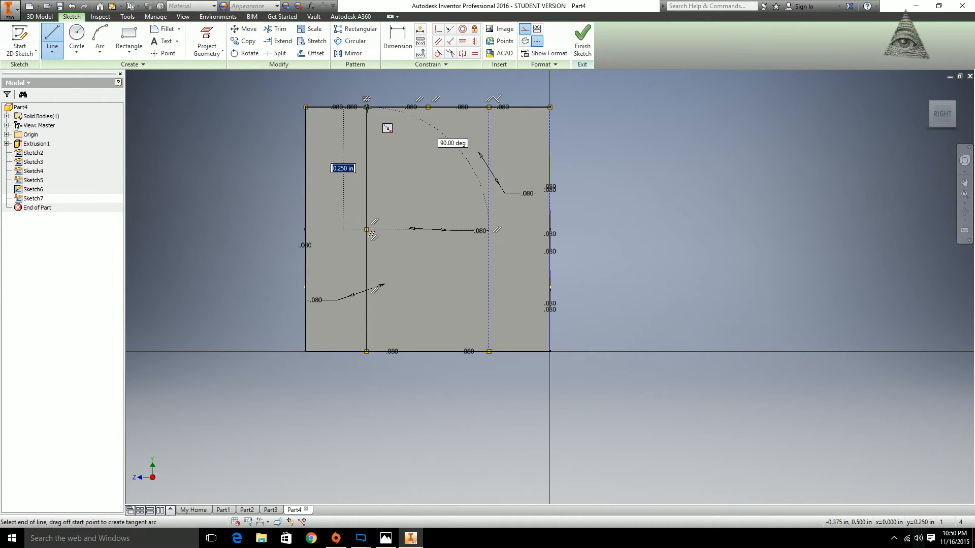
left_click(489, 108)
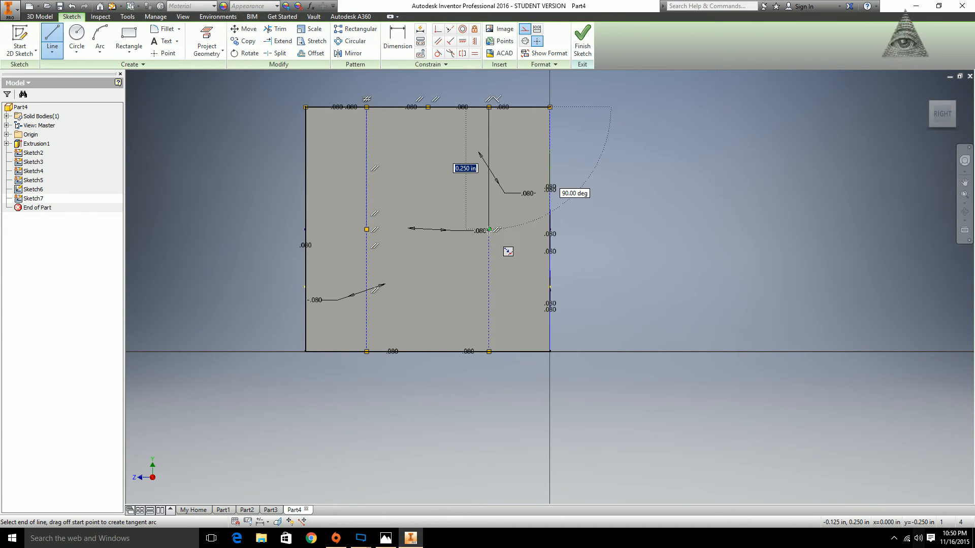
left_click(488, 230)
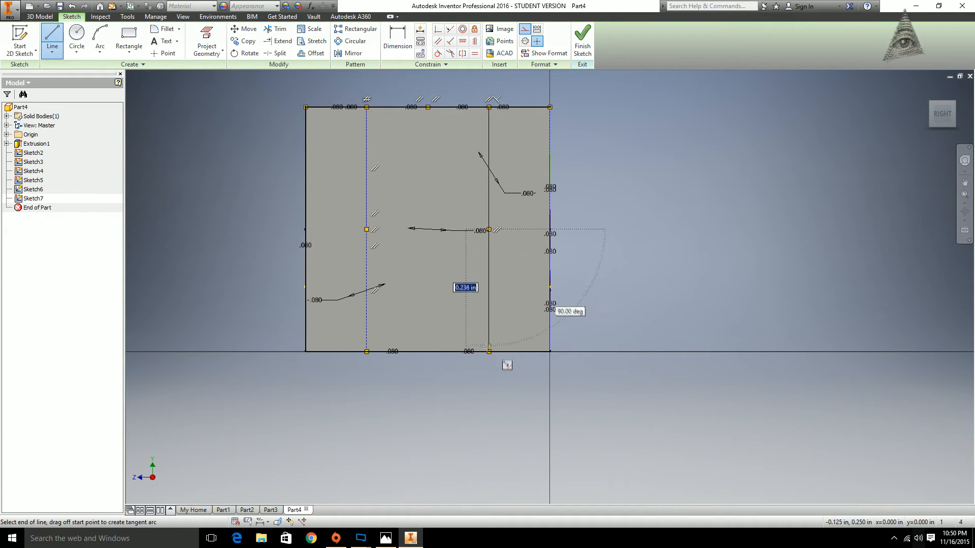
left_click(488, 351)
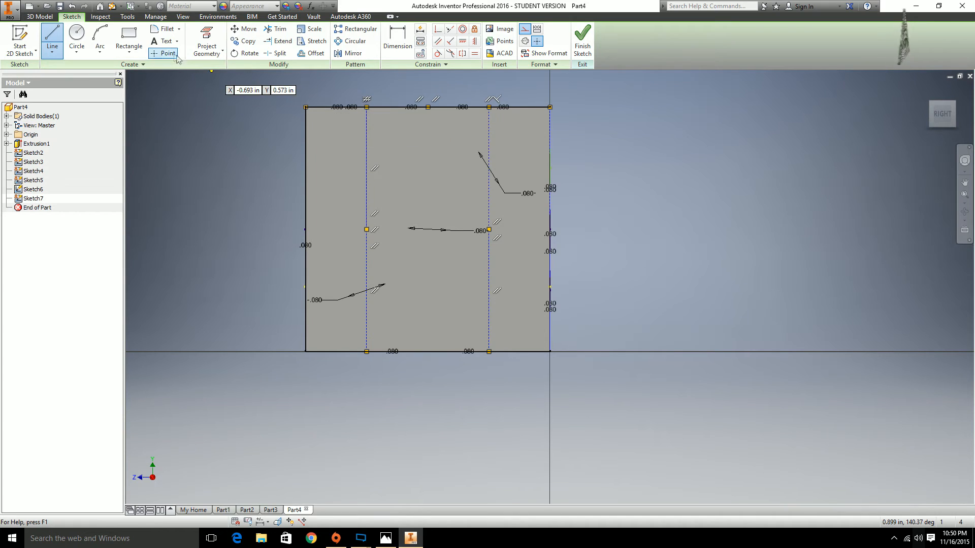
Check the dice net image's four-dot face, then draw 0.08 in circles at the upper quarter points of the right face's two vertical construction lines.
left_click(386, 539)
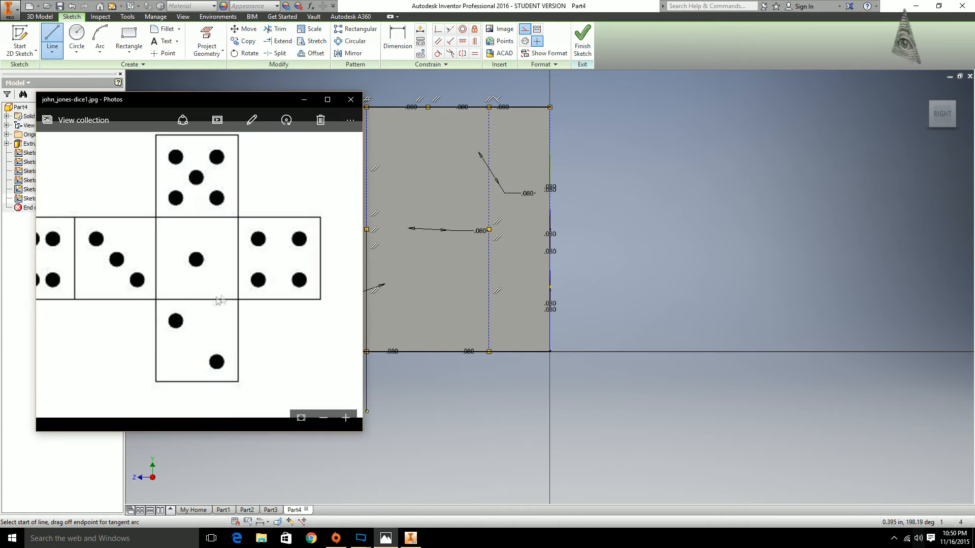
left_click(659, 56)
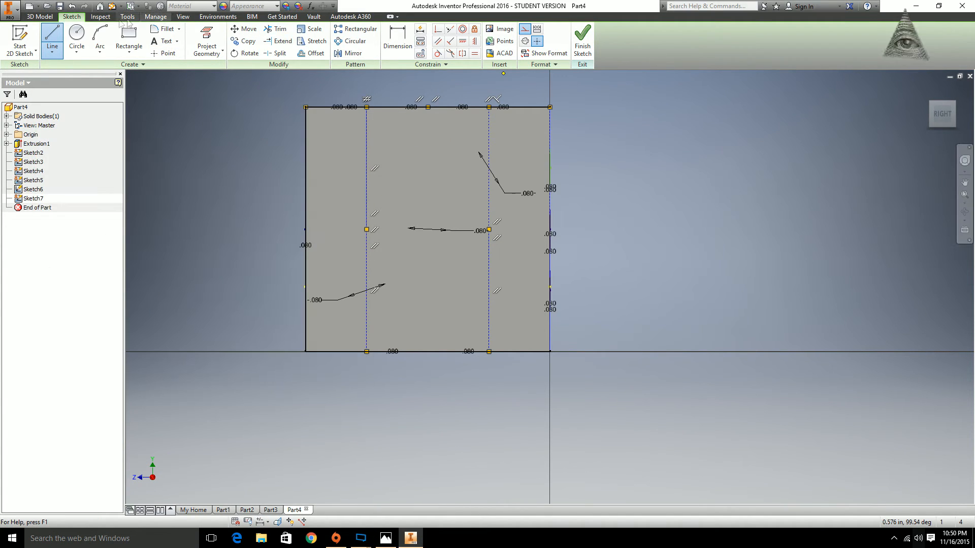
left_click(80, 31)
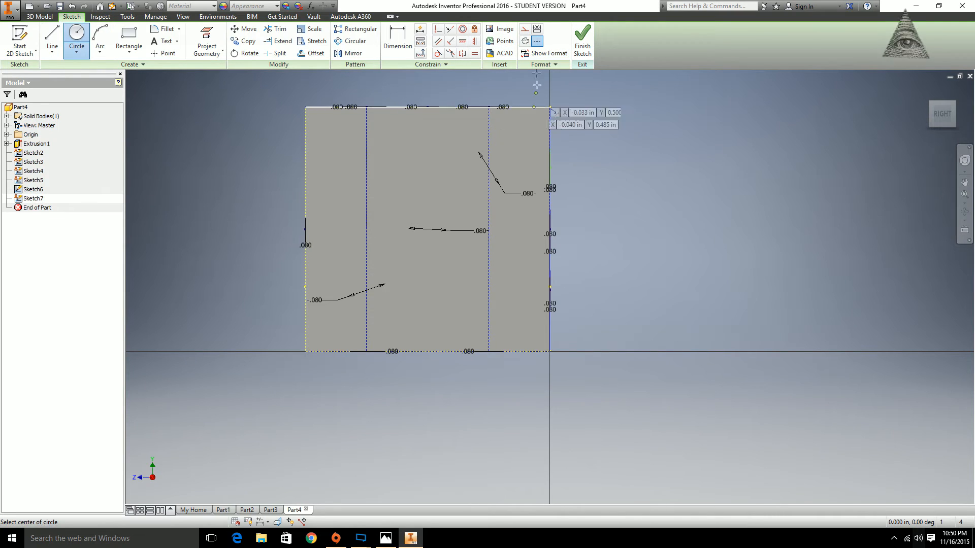
left_click(367, 167)
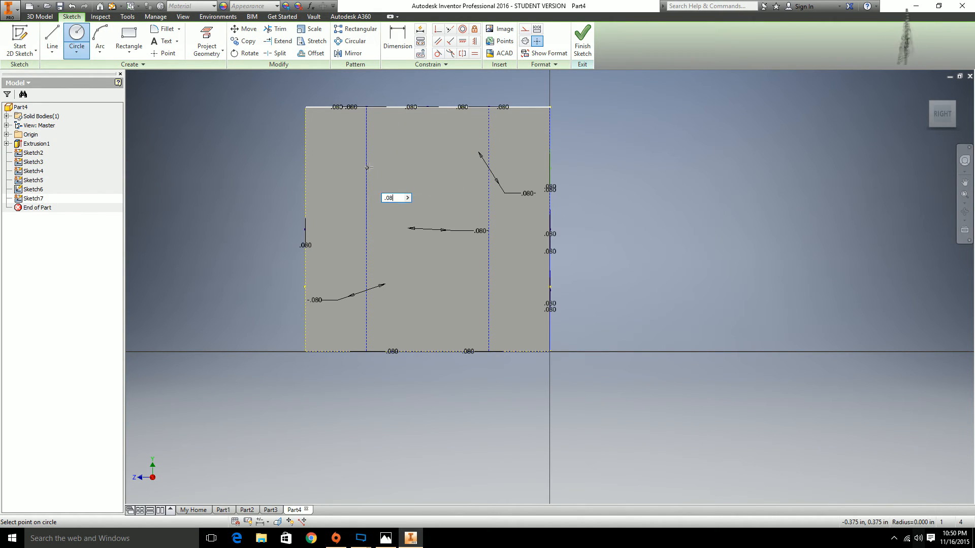
key("Return")
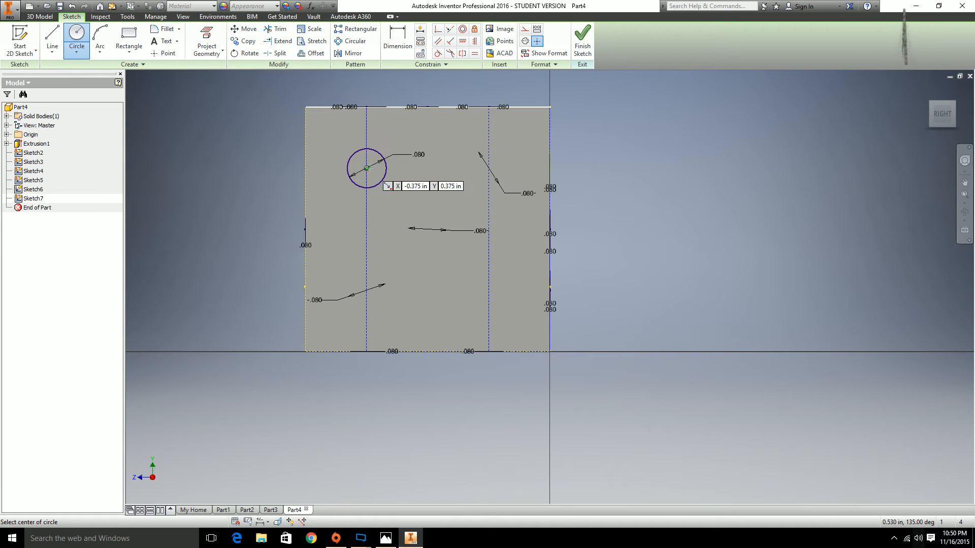
left_click(489, 167)
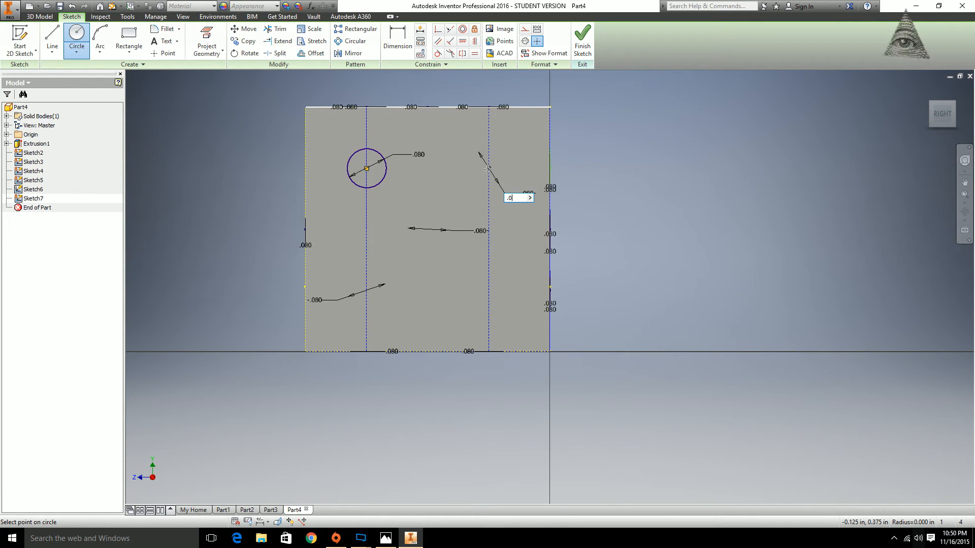
key("Return")
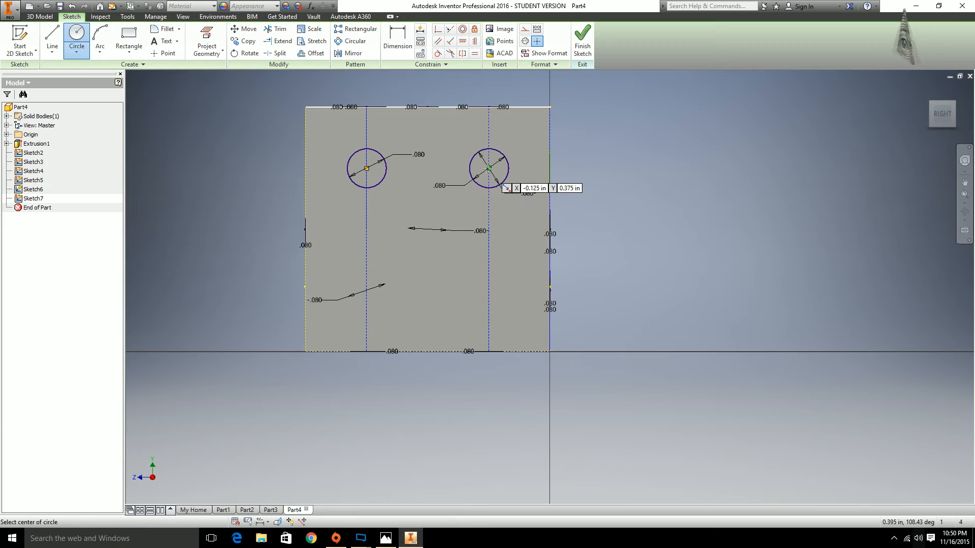
Draw 0.08 in circles at the lower quarter points of both vertical construction lines on the right face and finish the sketch.
left_click(367, 290)
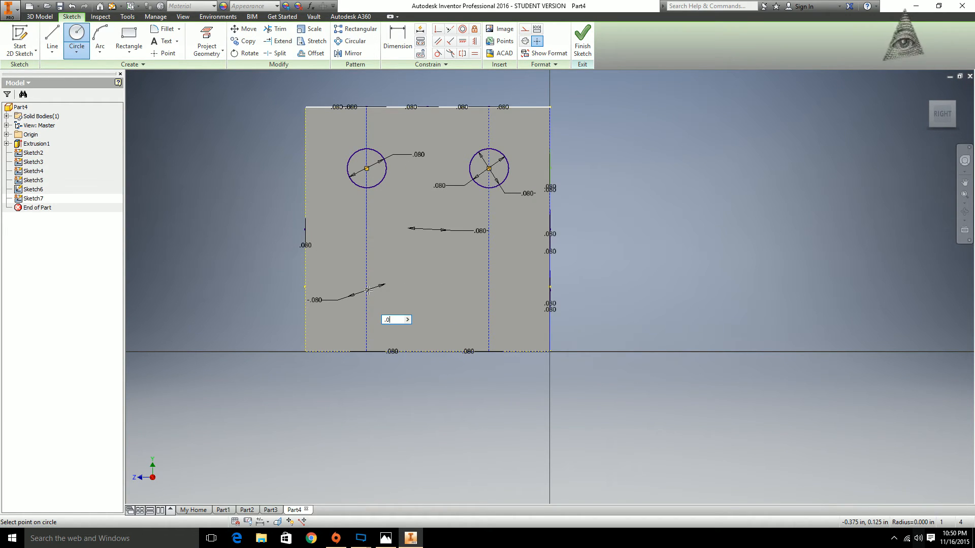
key("Return")
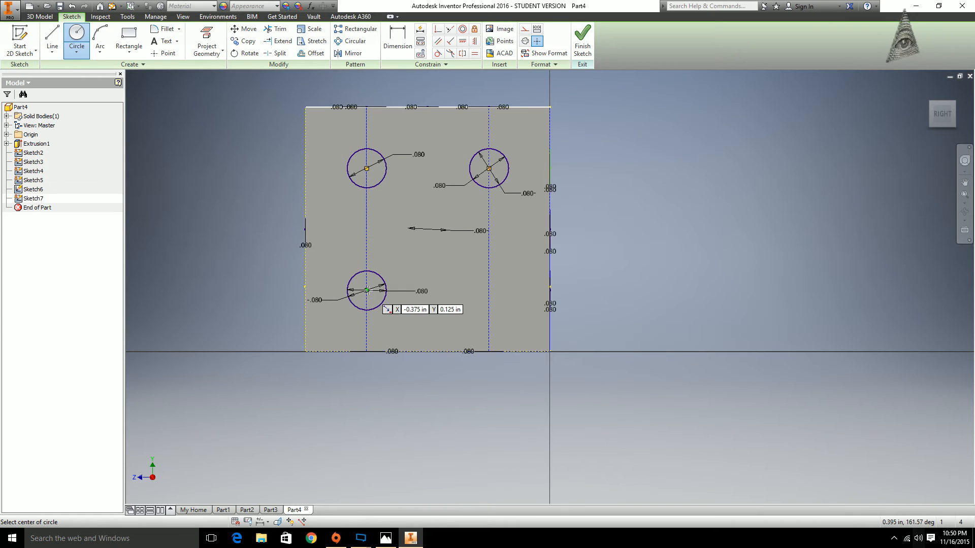
left_click(488, 290)
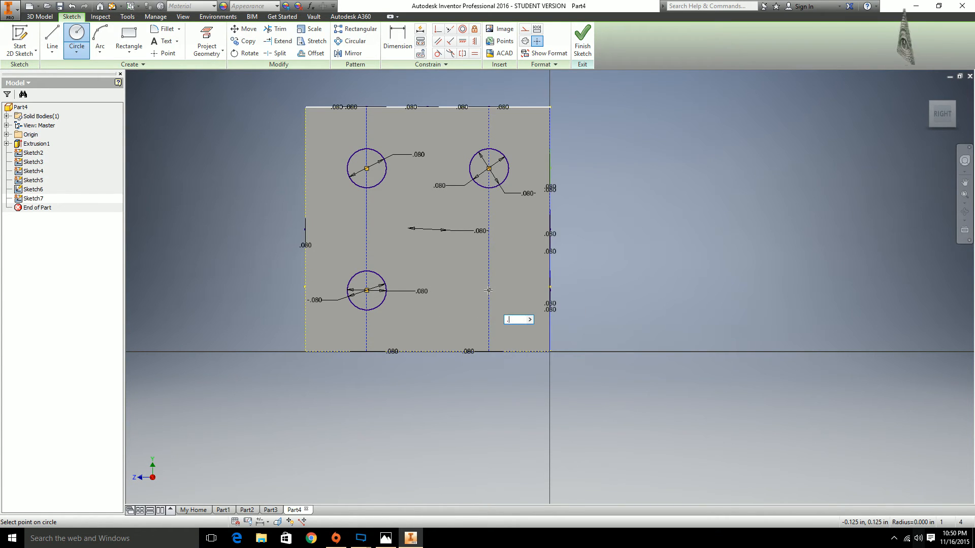
key("Return")
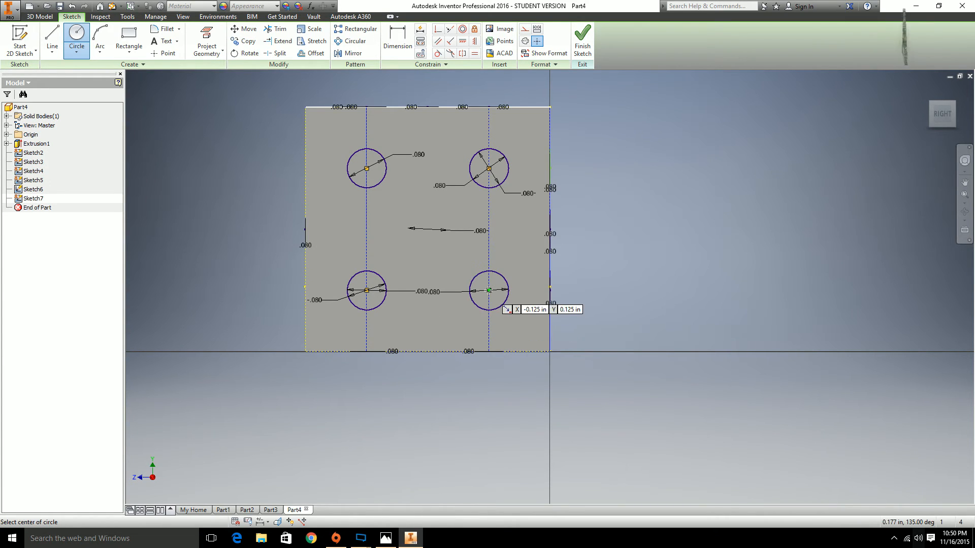
left_click(583, 43)
scroll(667, 252, "down", 3)
scroll(667, 254, "up", 5)
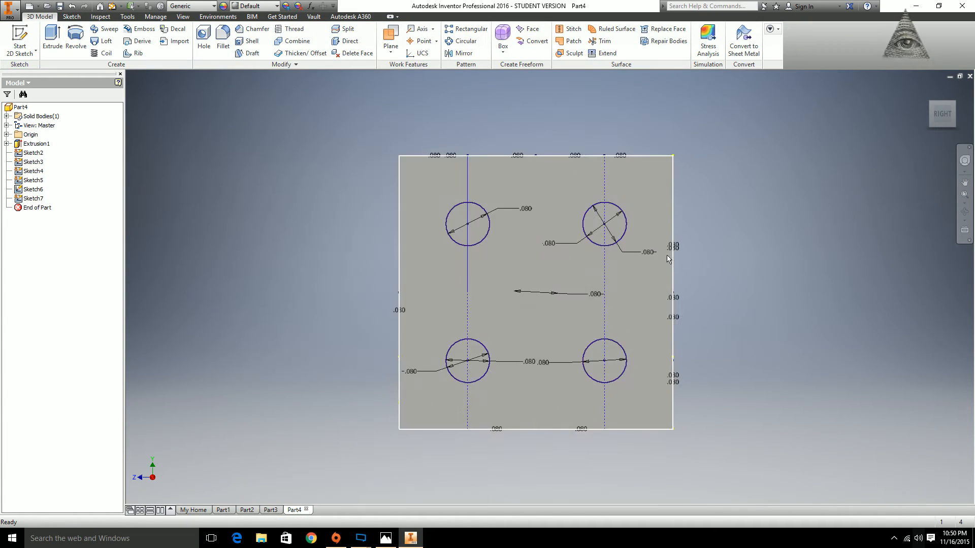
Turn off dimension visibility for Sketch2, Sketch3 and Sketch4.
middle_click_drag(668, 253, 709, 282, "shift")
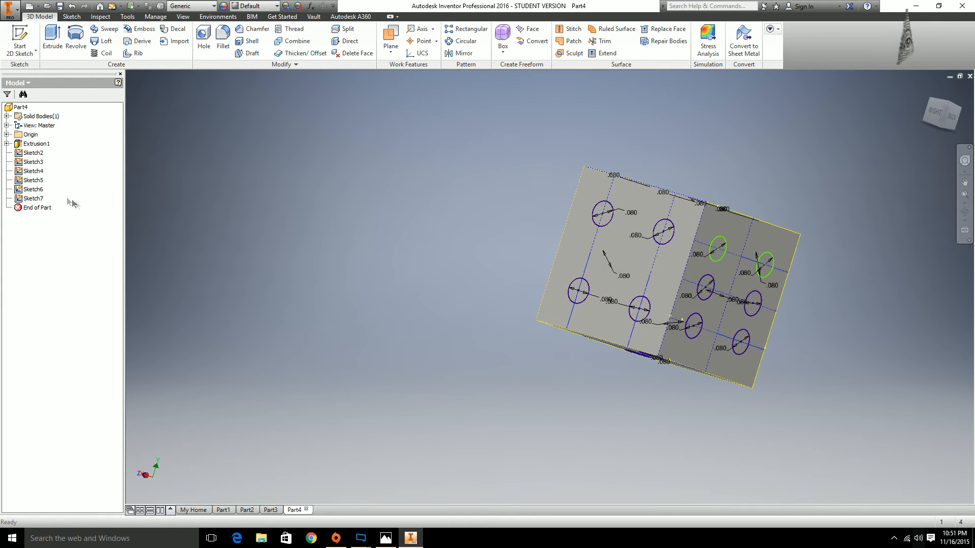
left_click(34, 153)
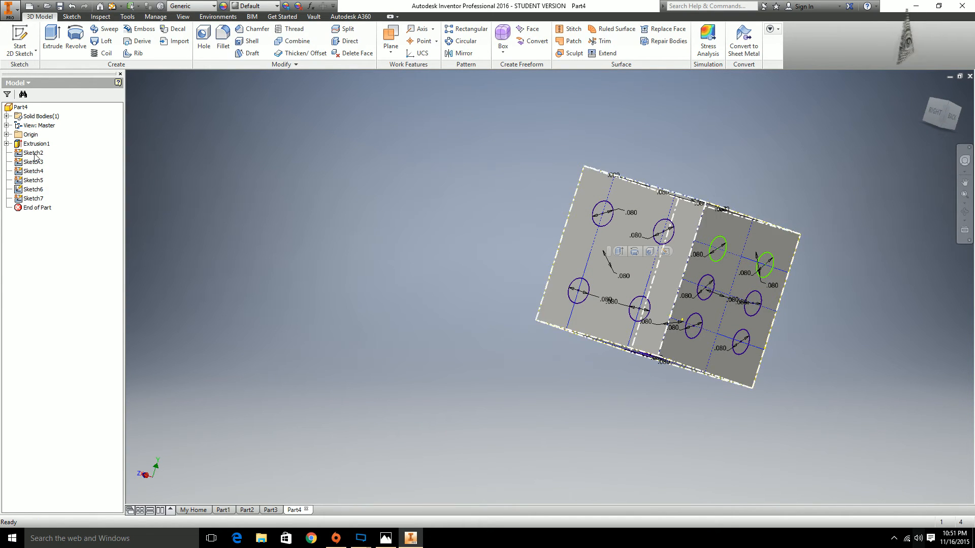
right_click(34, 154)
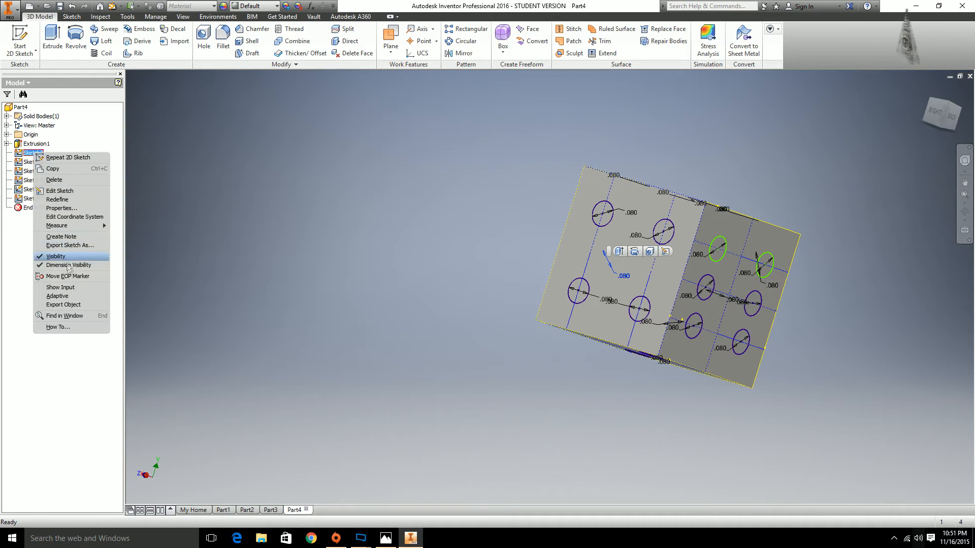
left_click(68, 267)
right_click(29, 161)
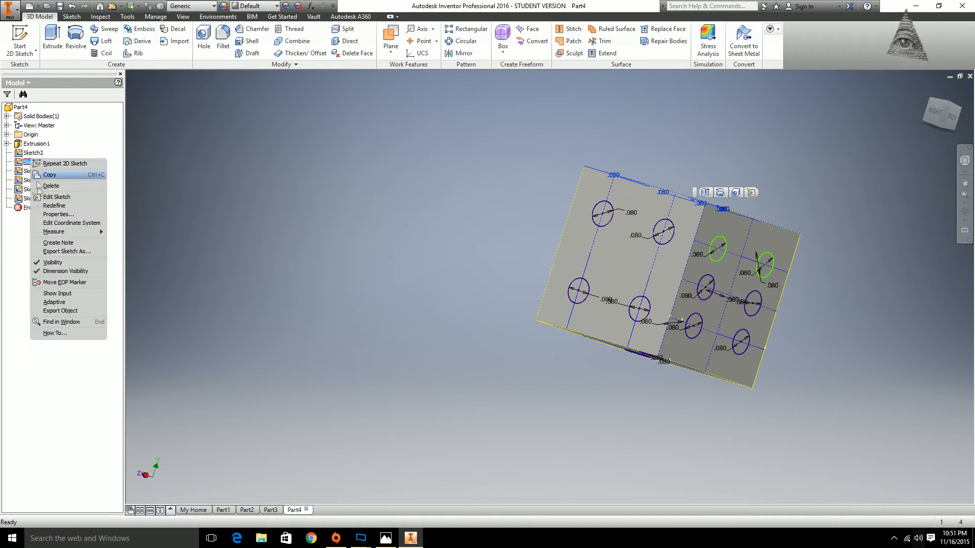
left_click(68, 274)
right_click(33, 181)
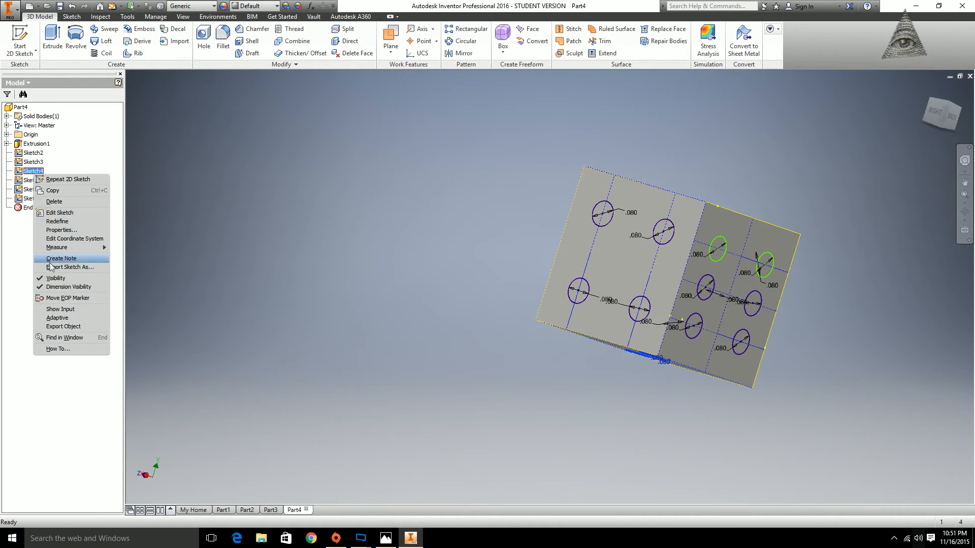
left_click(59, 290)
Hide Sketch6 and turn off dimension visibility for Sketch5 and Sketch7.
right_click(36, 191)
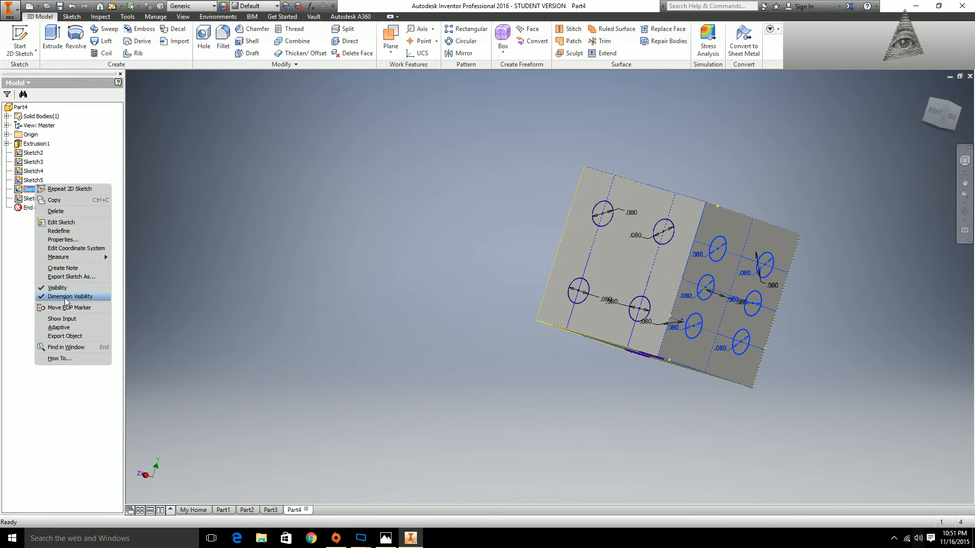
left_click(58, 293)
right_click(33, 181)
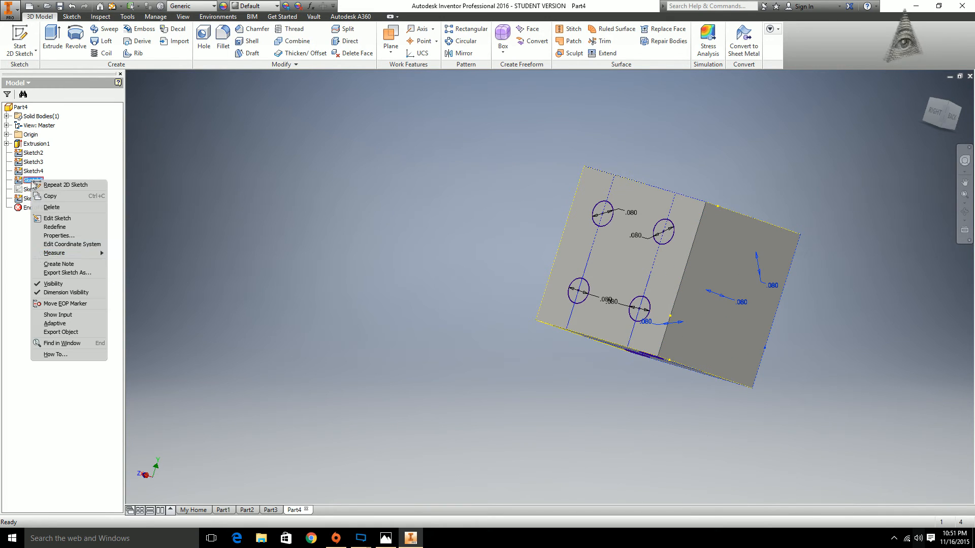
left_click(62, 292)
right_click(33, 199)
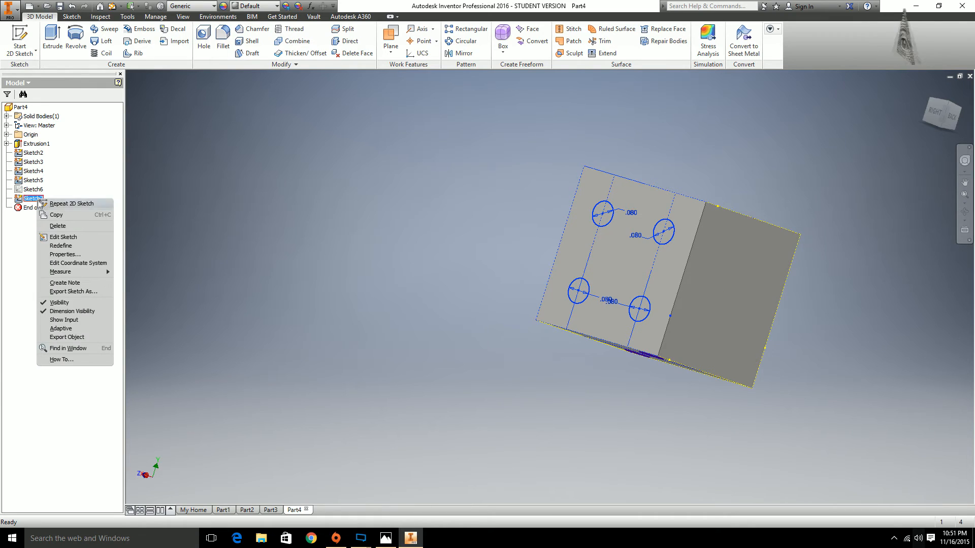
left_click(79, 312)
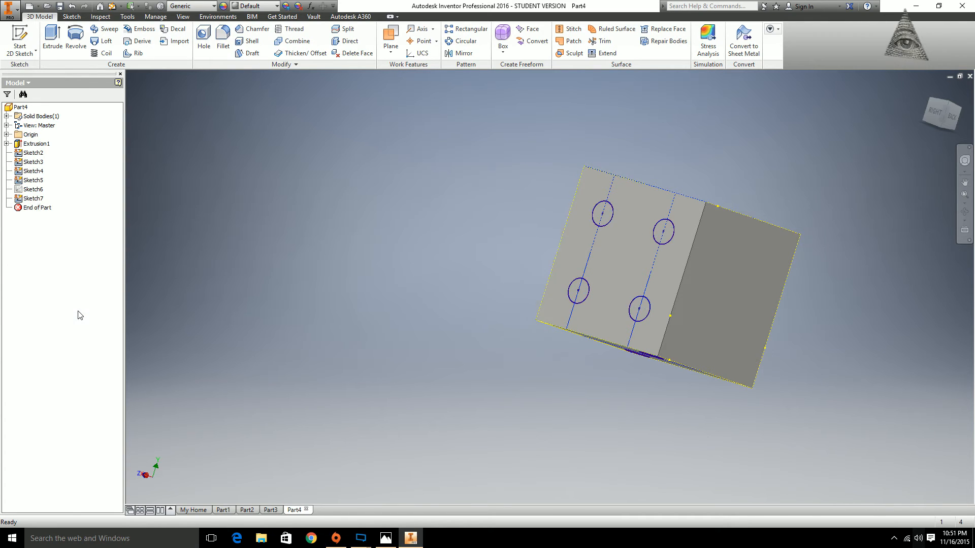
Turn the visibility of Sketch6, the six-dot sketch on the cube's back face, on again.
middle_click_drag(503, 328, 618, 228, "shift")
left_click(618, 228)
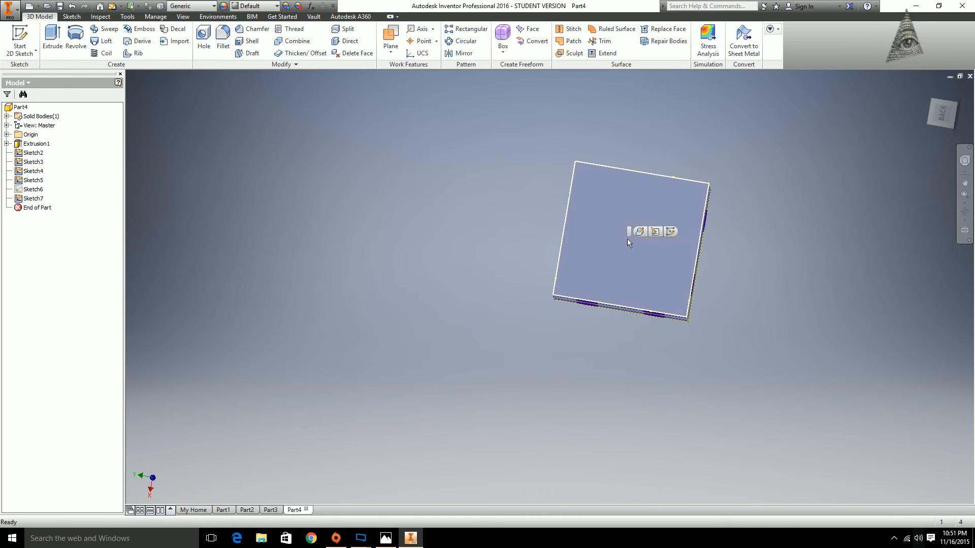
left_click(38, 195)
mouse_move(513, 270)
middle_mouse_down("shift")
mouse_move(599, 294)
mouse_move(683, 225)
mouse_move(564, 140)
mouse_move(645, 229)
middle_mouse_up("shift")
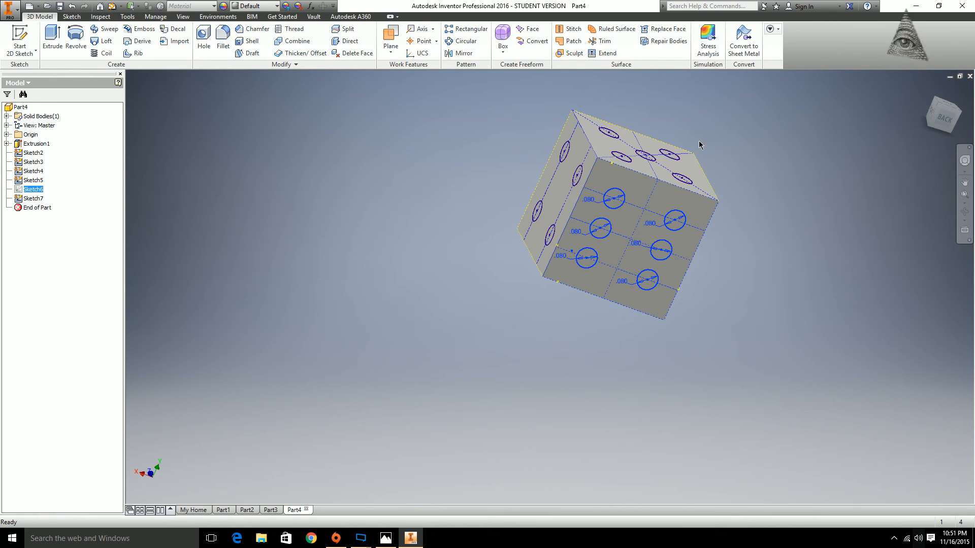
left_click(646, 231)
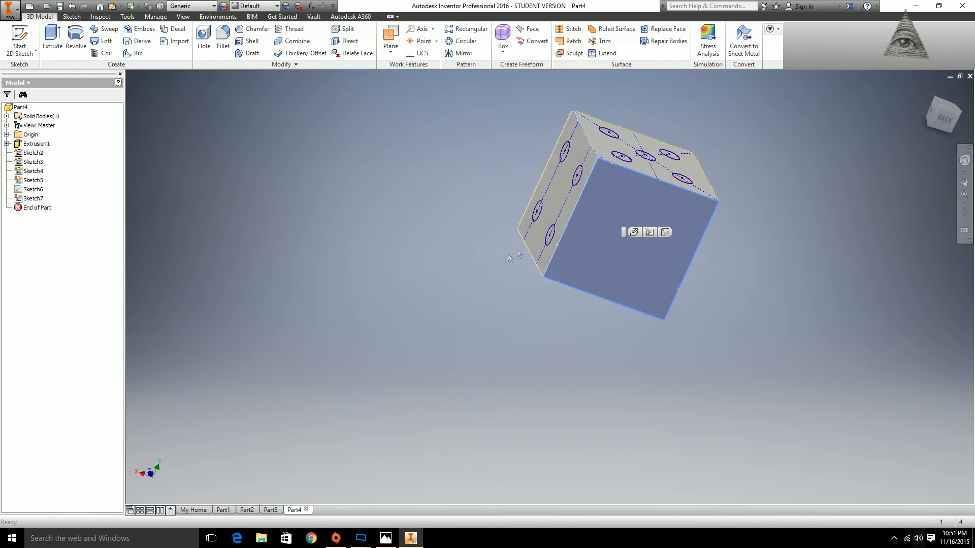
right_click(33, 190)
left_click(54, 291)
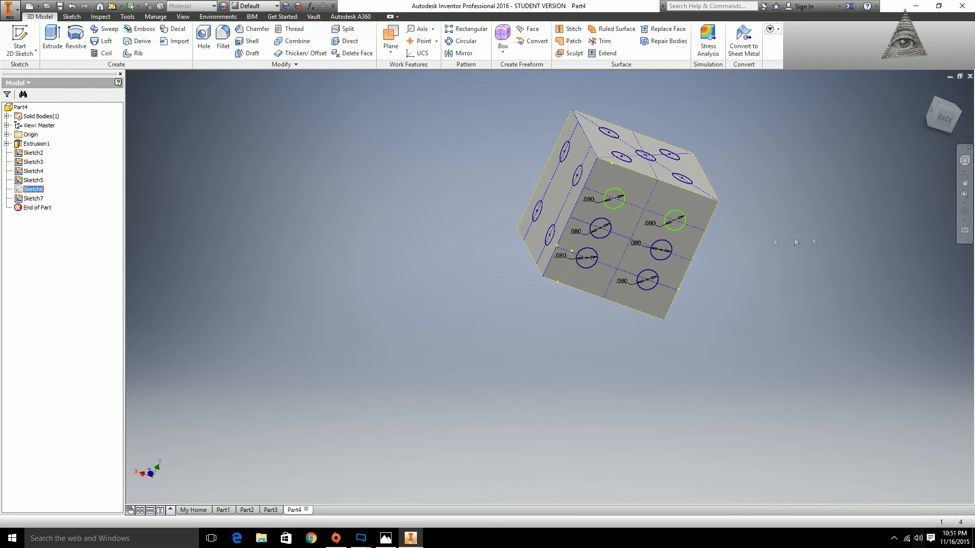
Examine the dot layouts on the cube's back, left, front and right faces.
middle_click_drag(785, 256, 724, 248, "shift")
mouse_move(953, 118)
left_mouse_down()
mouse_move(933, 119)
mouse_move(949, 114)
left_mouse_up()
left_click(959, 109)
left_click(960, 113)
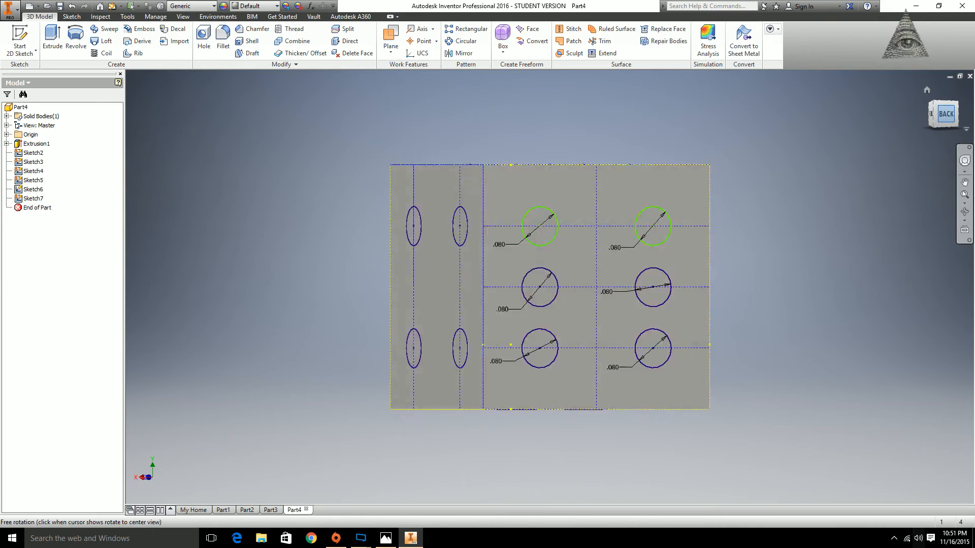
left_click(960, 115)
left_click(960, 114)
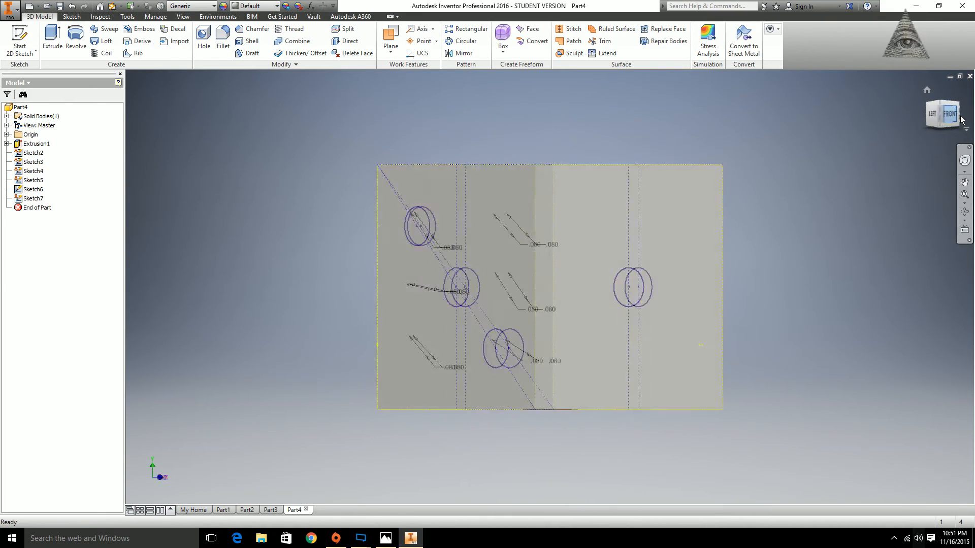
left_click(961, 117)
left_click(923, 116)
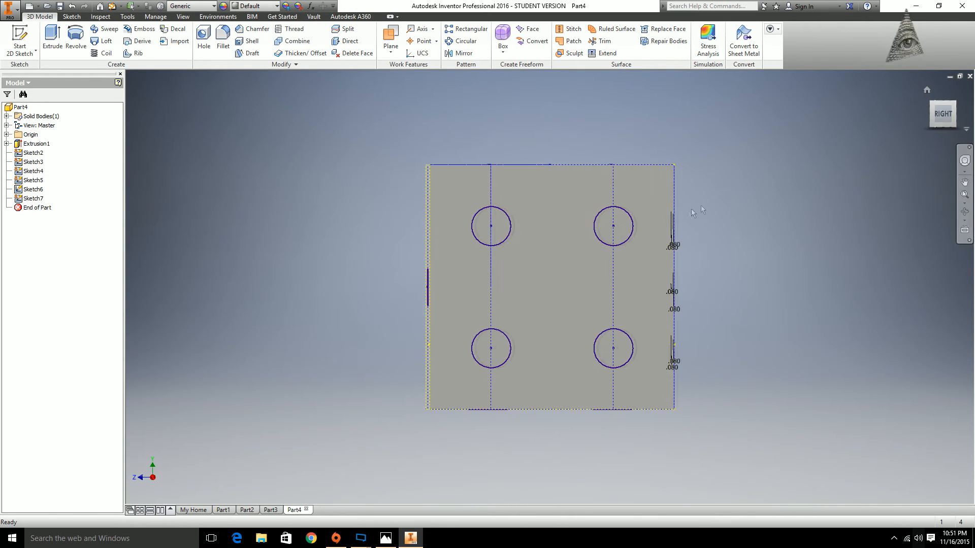
Extrude the single dot on the cube's front face inward in Direction 2 as a 0.04 in deep cut.
middle_click_drag(608, 290, 553, 300, "shift")
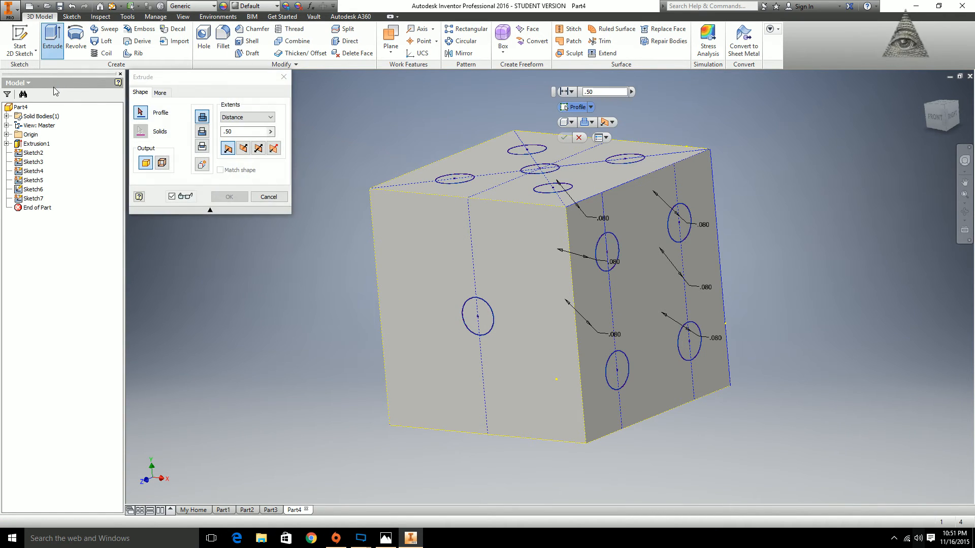
left_click(487, 319)
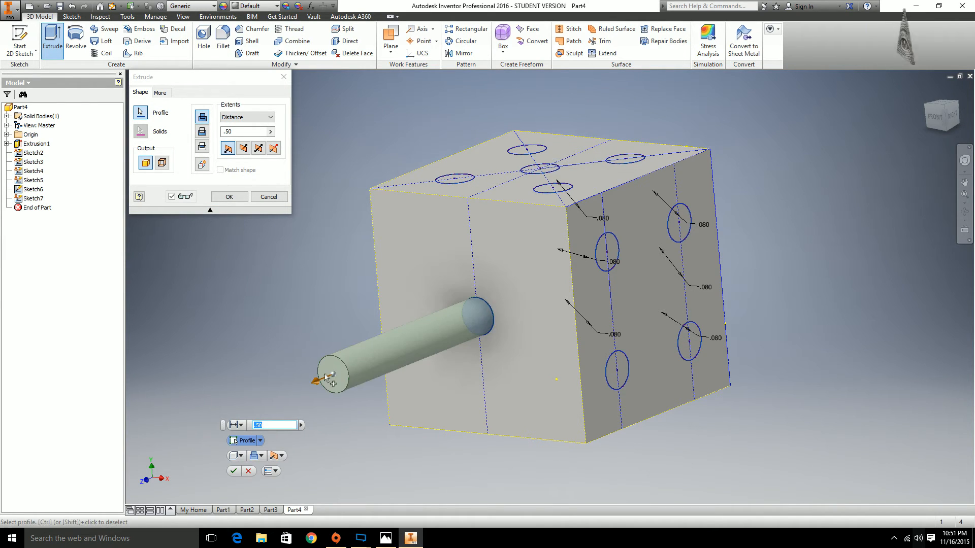
left_click_drag(316, 385, 354, 347)
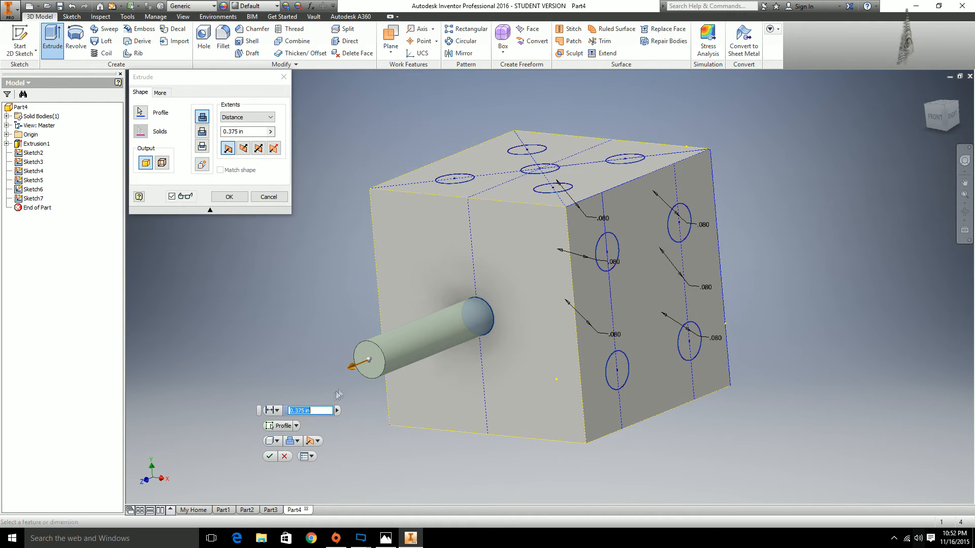
left_click_drag(351, 375, 456, 350)
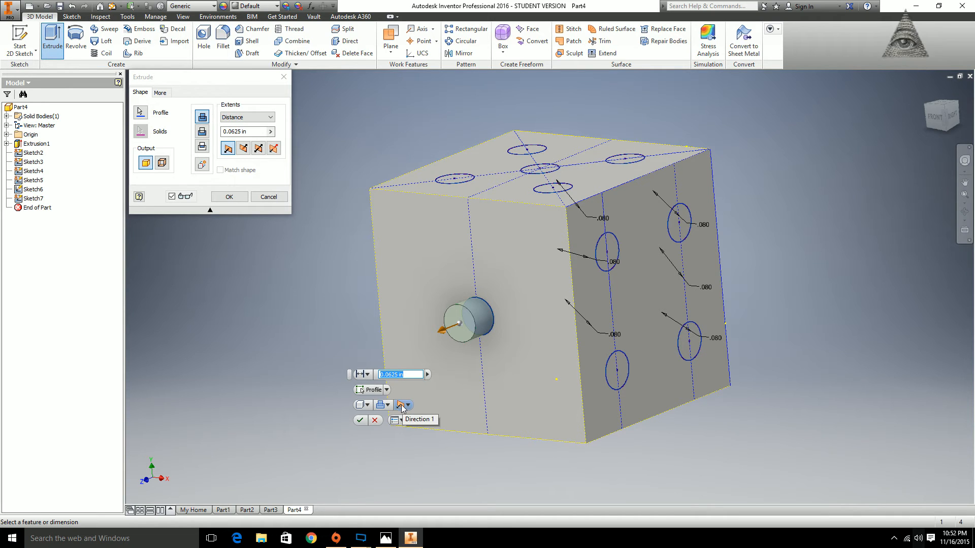
left_click(402, 406)
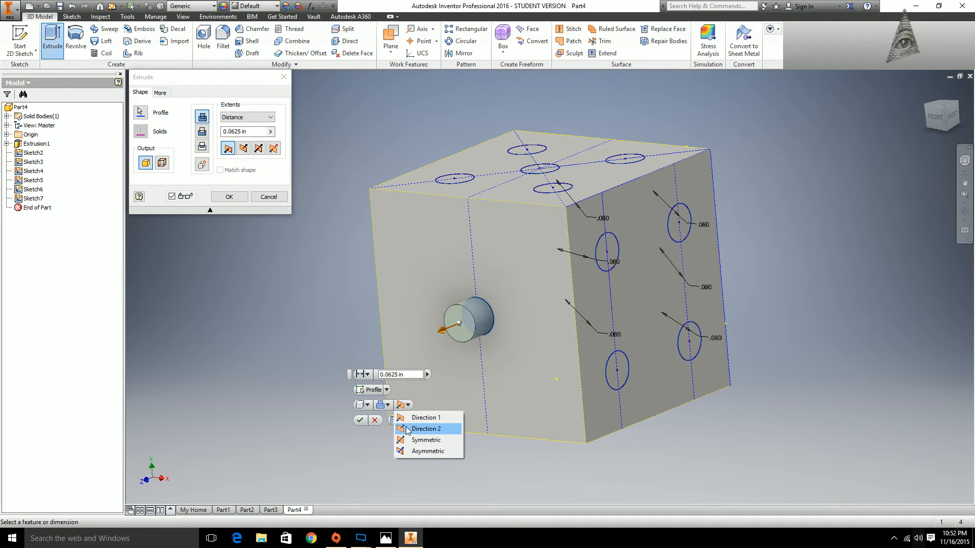
left_click(426, 429)
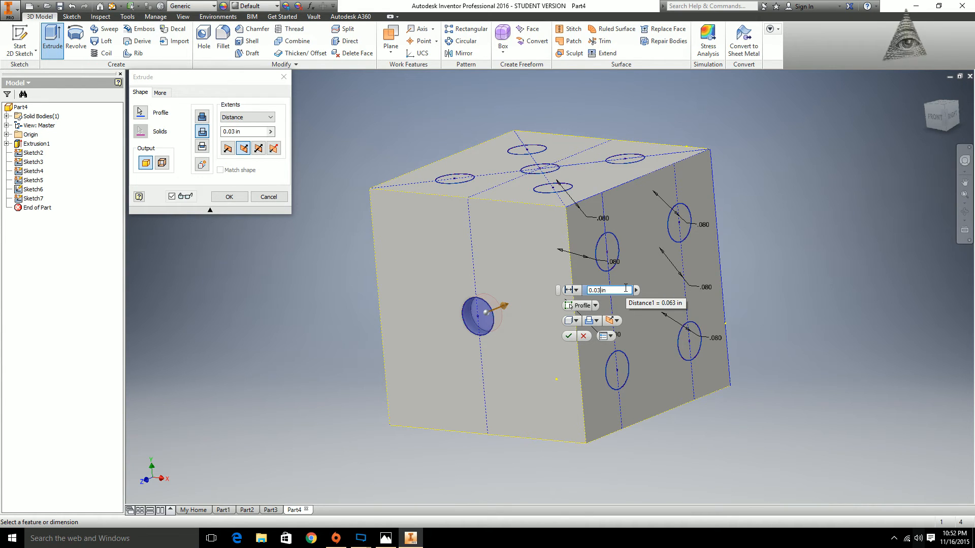
type("in")
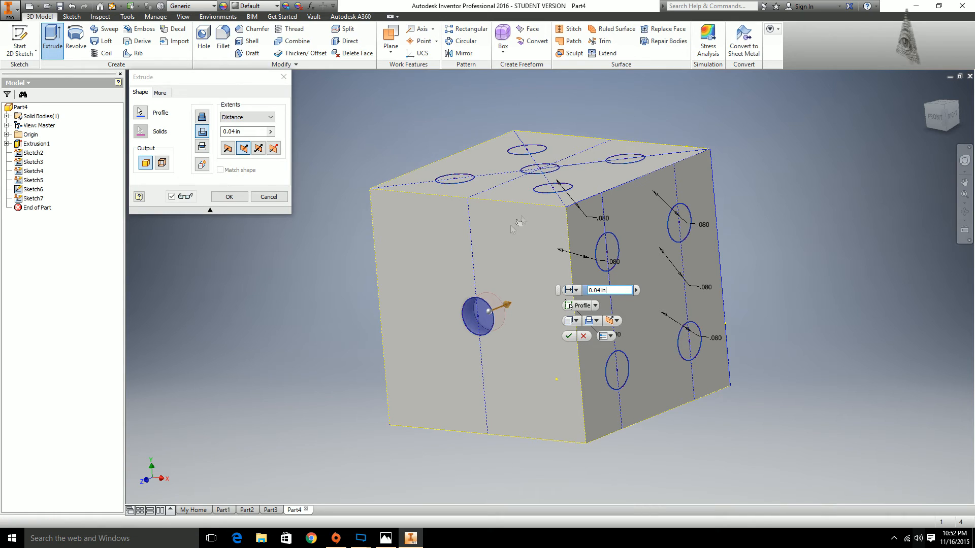
type("d21")
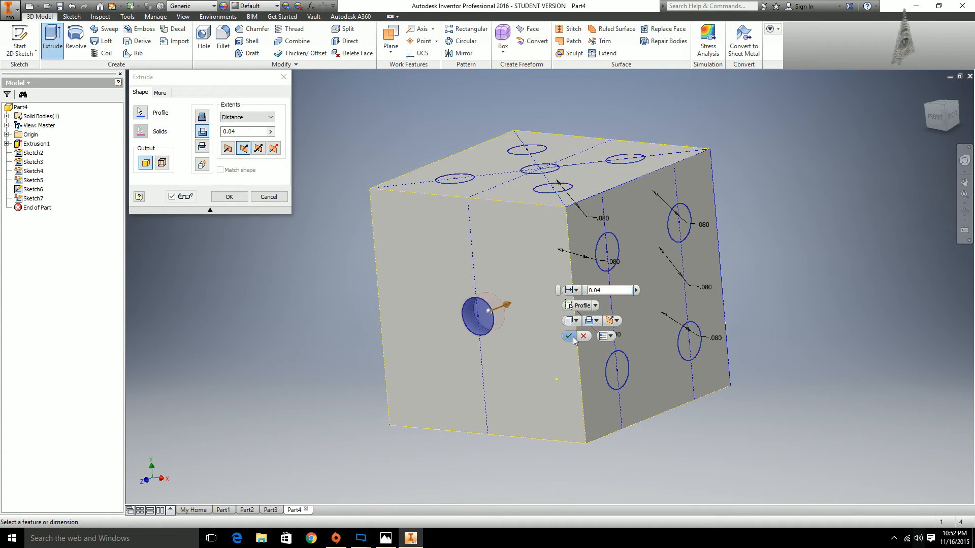
left_click(569, 336)
Extrude-cut the four dots on the cube's right face 0.04 in deep using Direction 2.
mouse_move(479, 347)
middle_mouse_down("shift")
mouse_move(451, 345)
mouse_move(555, 294)
mouse_move(451, 352)
mouse_move(428, 347)
middle_mouse_up("shift")
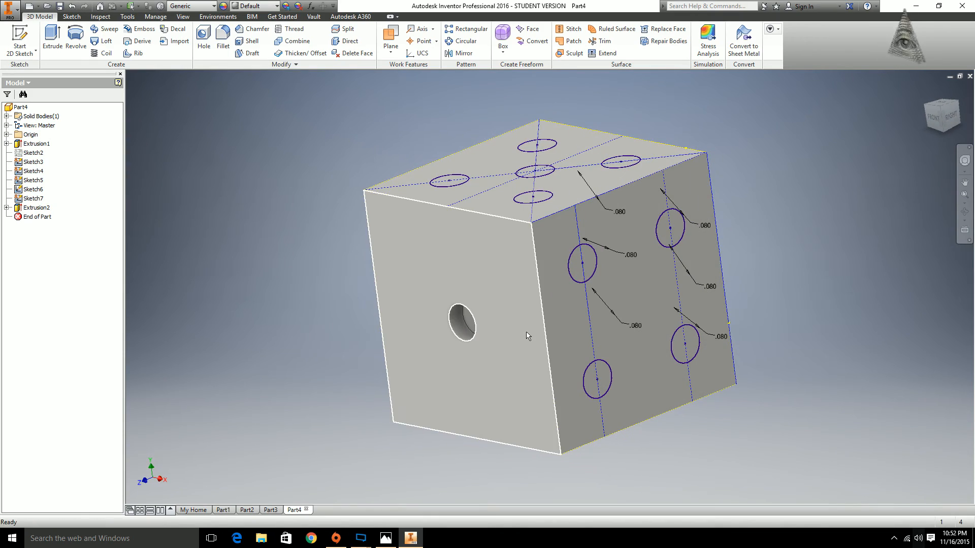
key("e")
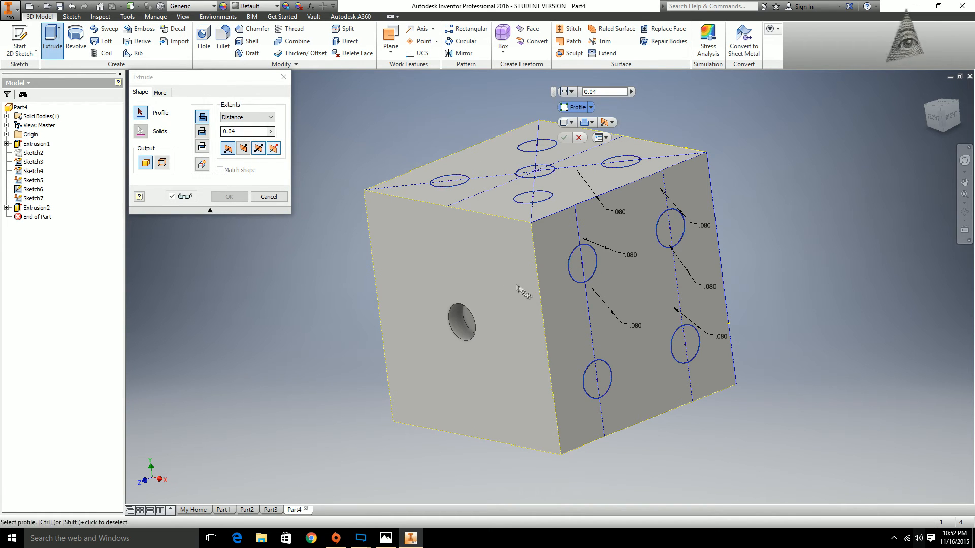
left_click(584, 265)
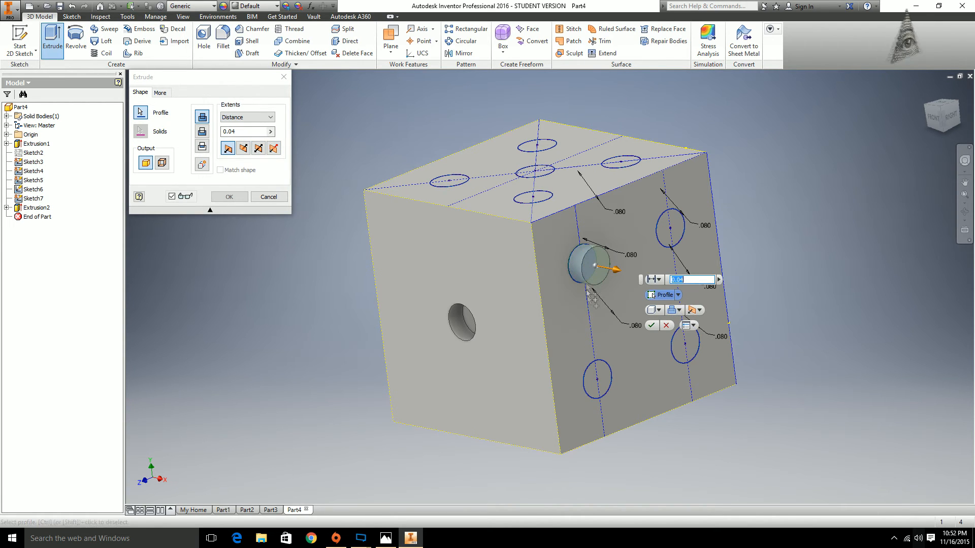
left_click(589, 389)
left_click(680, 232)
left_click(679, 355)
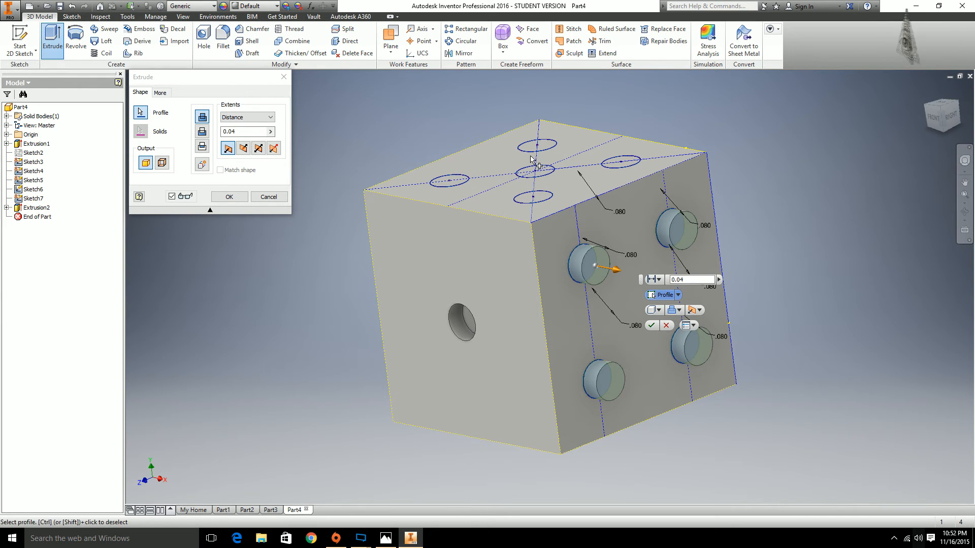
middle_click_drag(534, 193, 570, 246, "shift")
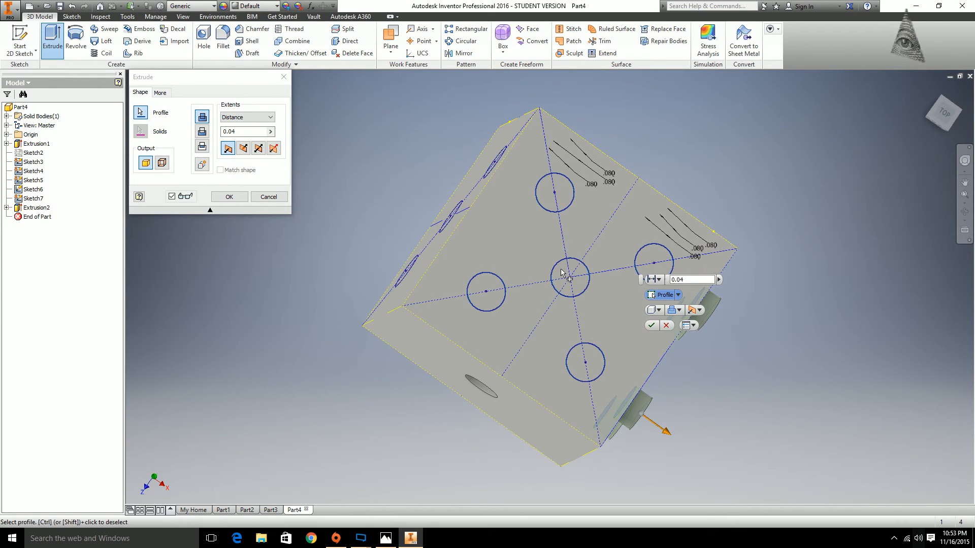
key("F6")
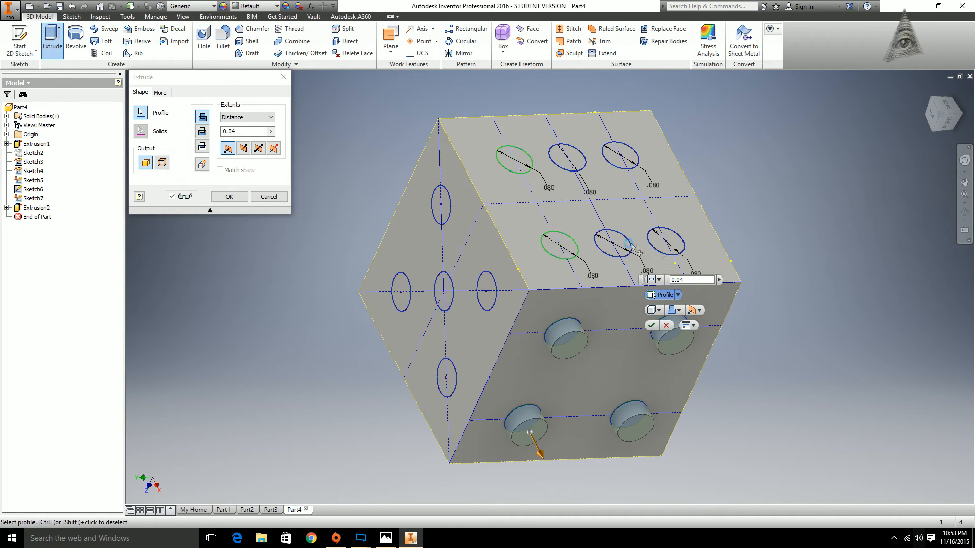
middle_click_drag(643, 297, 569, 198, "shift")
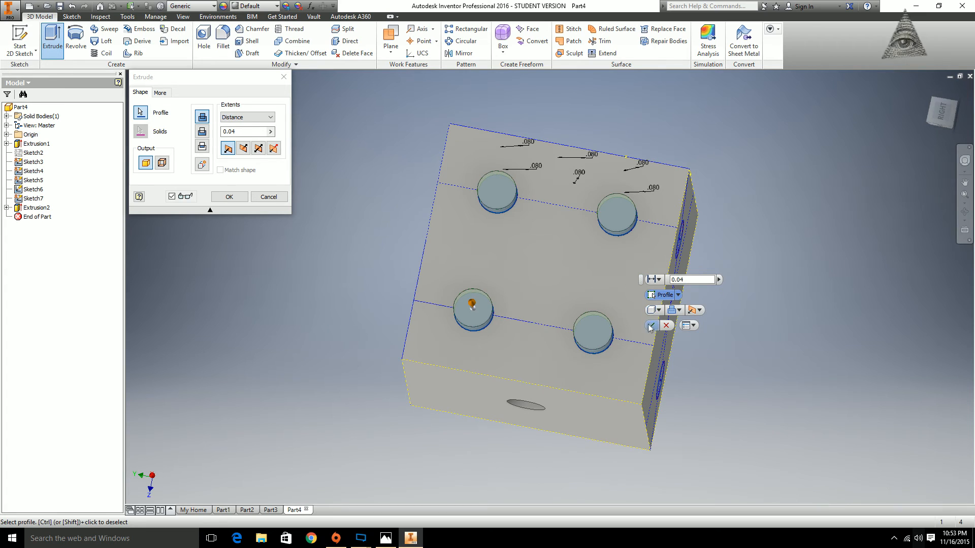
left_click(696, 311)
left_click(710, 330)
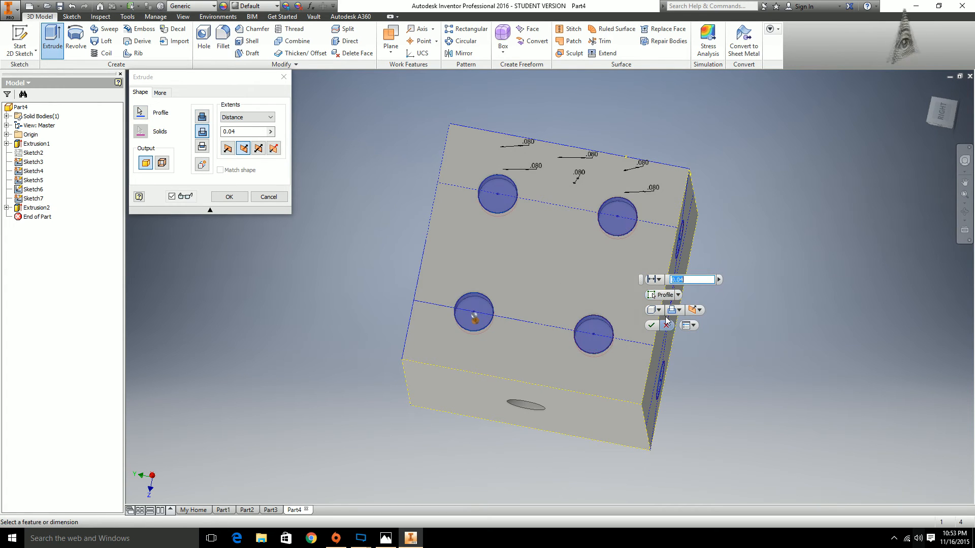
left_click(651, 326)
Extrude-cut all six dots on the cube's back face 0.04 in deep using Direction 2.
middle_click_drag(655, 327, 597, 254, "shift")
key("e")
left_click(542, 170)
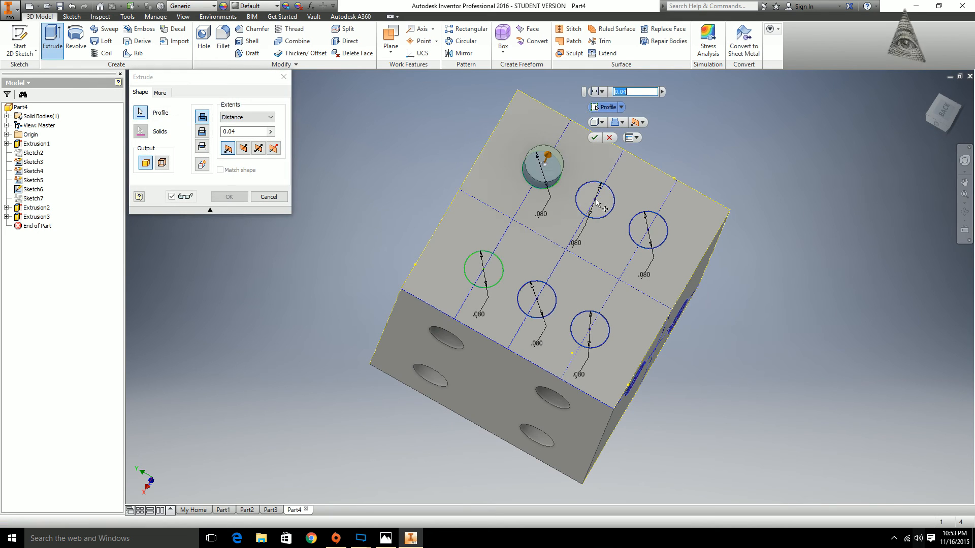
left_click(595, 199)
left_click(641, 228)
left_click(588, 327)
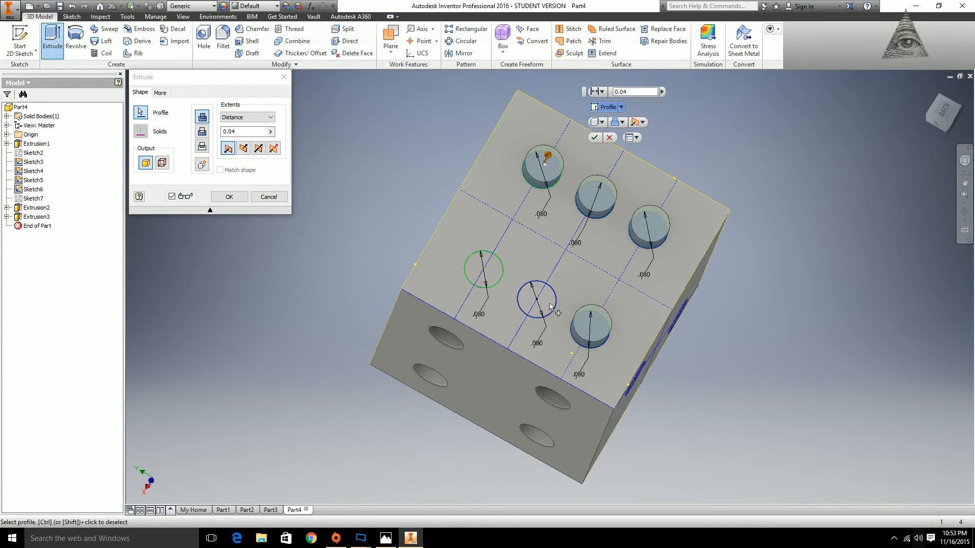
left_click(551, 308)
left_click(491, 279)
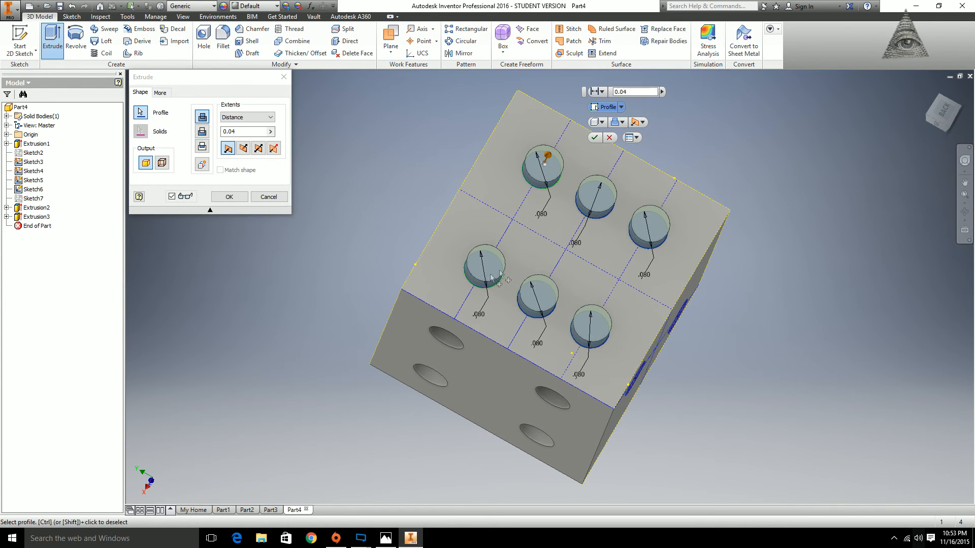
left_click(634, 124)
left_click(639, 147)
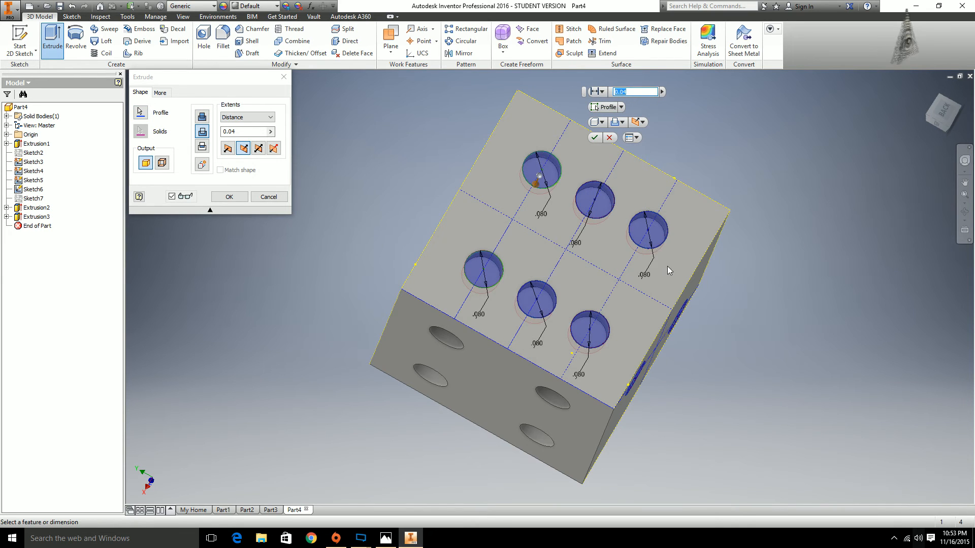
middle_click_drag(667, 266, 603, 187, "shift")
left_click(597, 142)
Extrude-cut the two diagonal dots on the cube's bottom face 0.04 in deep using Direction 2.
middle_click_drag(689, 257, 643, 210, "shift")
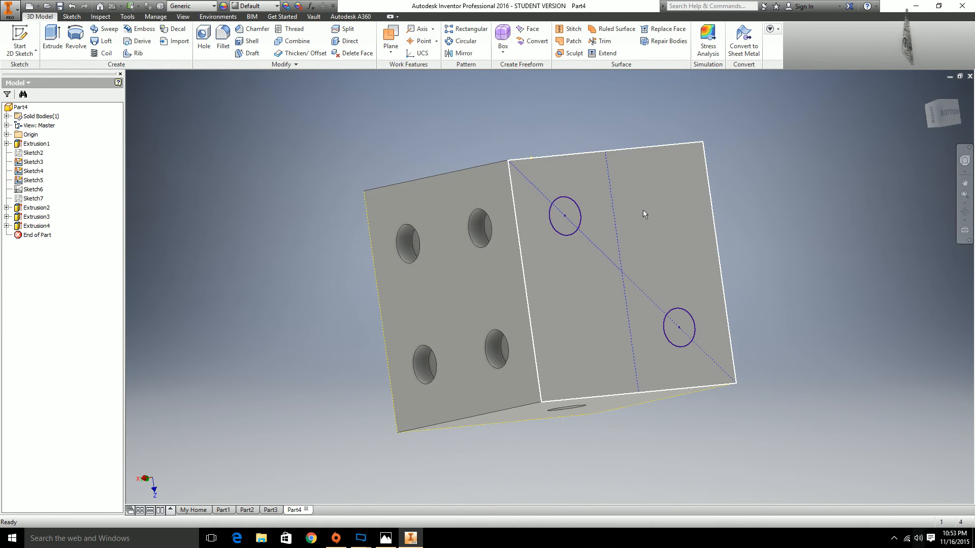
key("e")
left_click(575, 225)
left_click(678, 319)
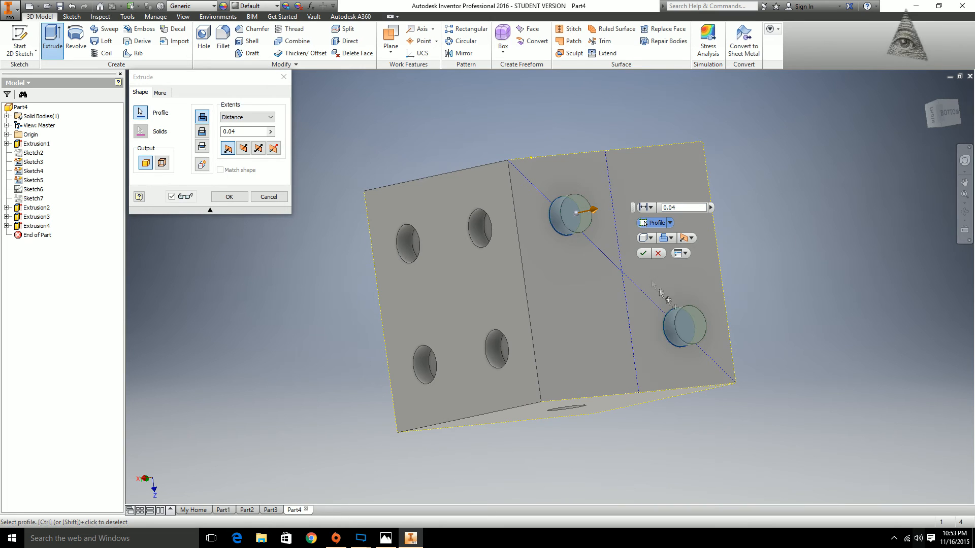
left_click(685, 238)
left_click(691, 262)
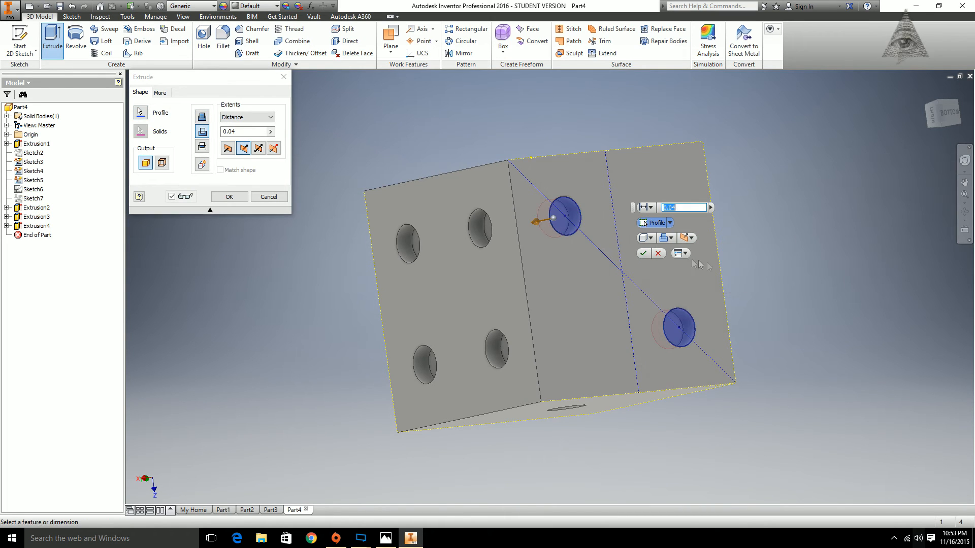
left_click(643, 253)
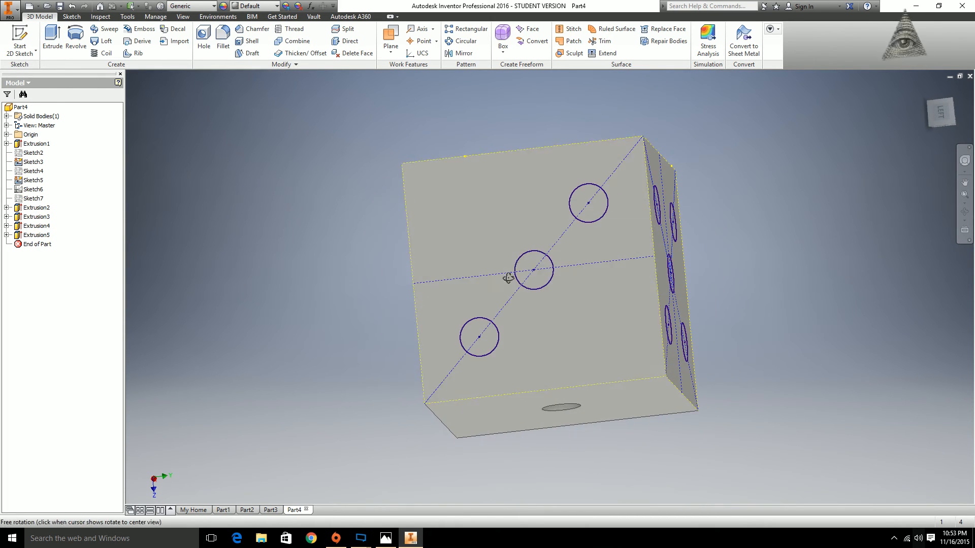
Extrude-cut the three diagonal dots on the cube's left face 0.04 in deep using Direction 2.
key("e")
left_click(583, 199)
left_click(533, 267)
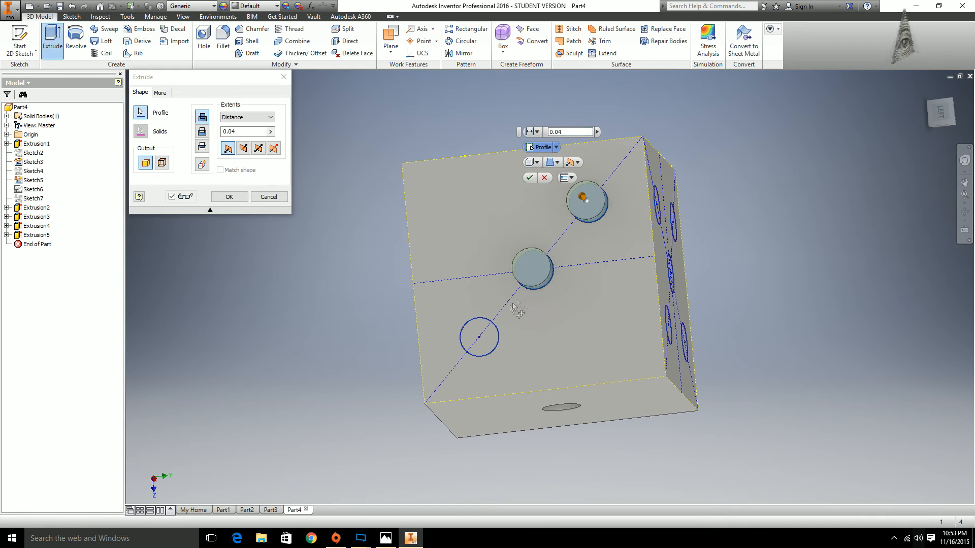
left_click(492, 331)
left_click(577, 163)
left_click(596, 185)
left_click(529, 178)
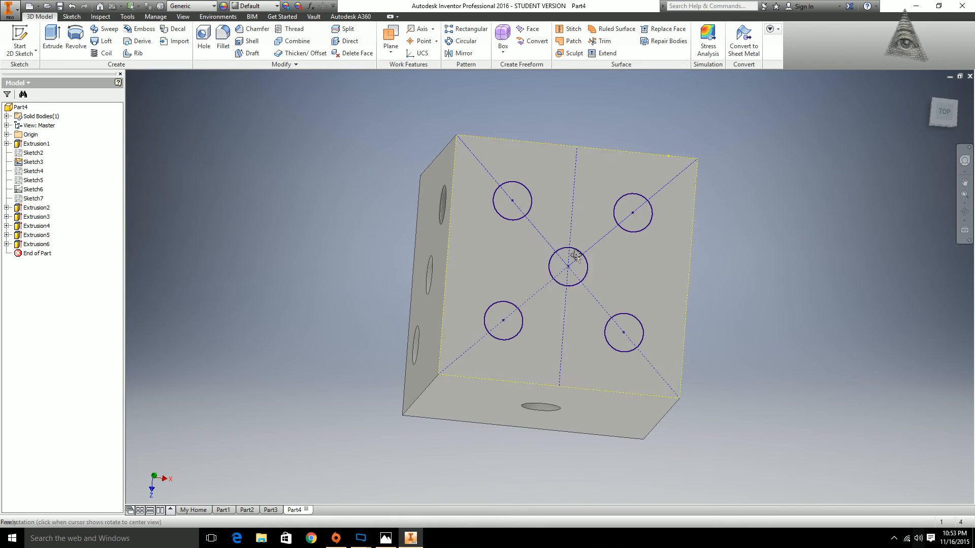
Extrude-cut the five dots on the cube's top face 0.04 in deep using Direction 2.
key("e")
left_click(529, 205)
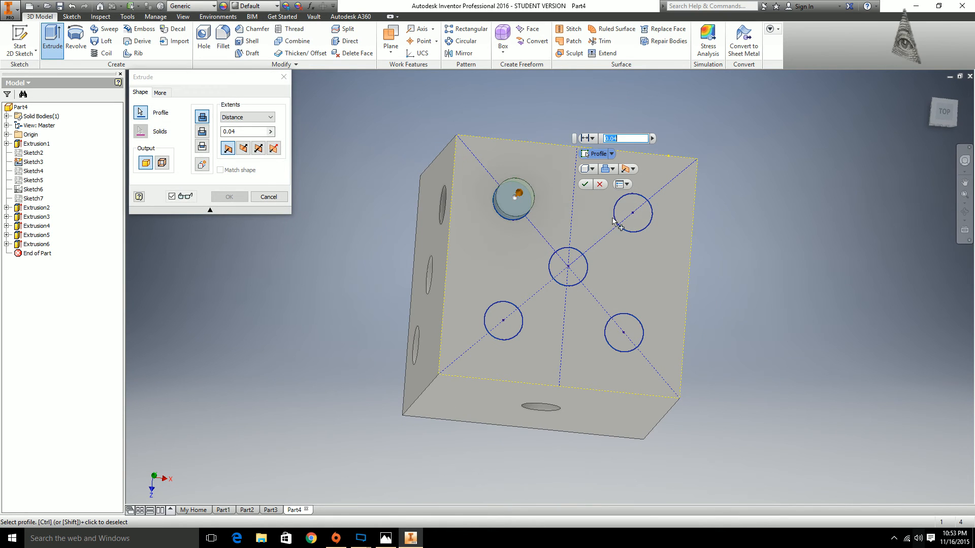
left_click(620, 225)
left_click(580, 272)
left_click(505, 320)
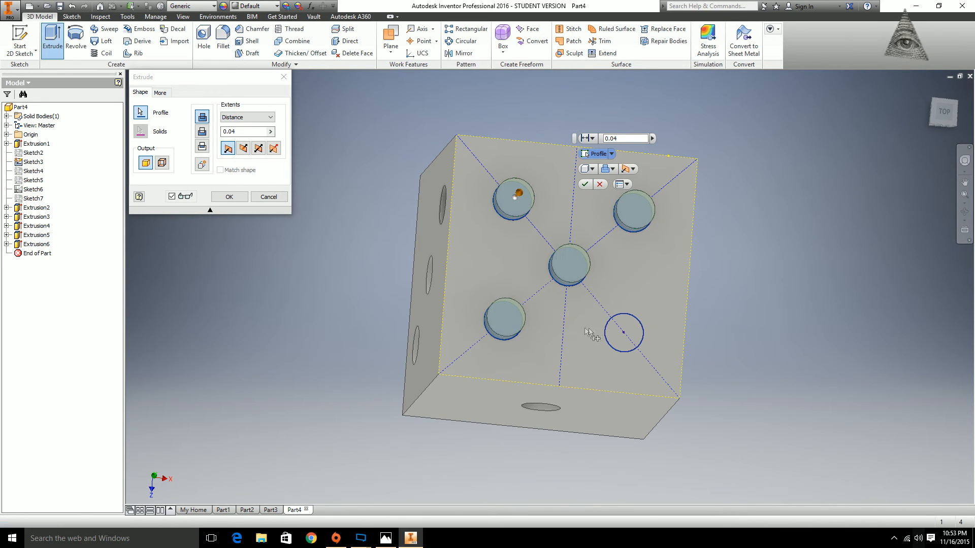
left_click(616, 330)
left_click(632, 169)
left_click(641, 192)
left_click(585, 185)
Examine the cut dots on all sides of the finished die.
middle_click_drag(637, 231, 608, 178, "shift")
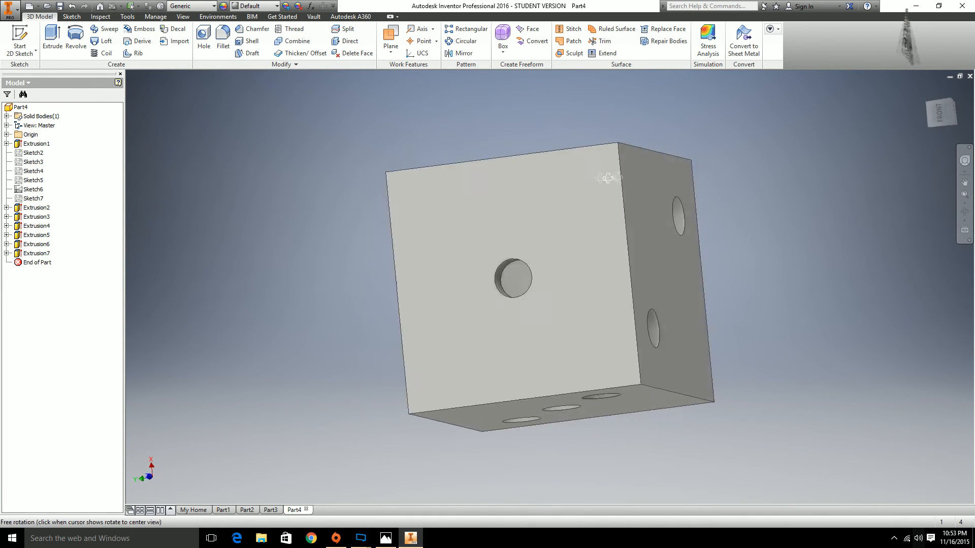
left_click(941, 112)
left_click(963, 101)
middle_click_drag(657, 250, 625, 285, "shift")
left_click(945, 112)
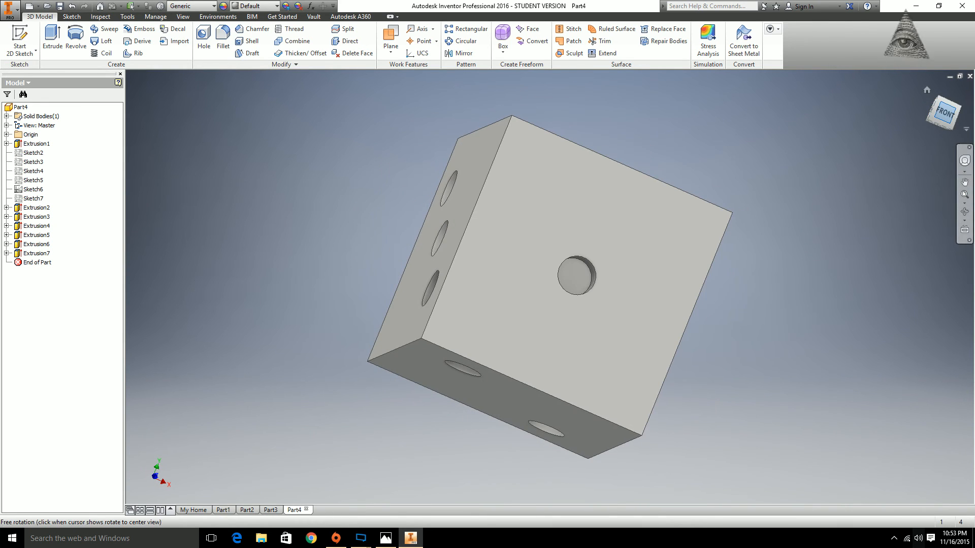
middle_click_drag(482, 200, 573, 231, "shift")
scroll(558, 218, "down", 3)
scroll(558, 217, "up", 4)
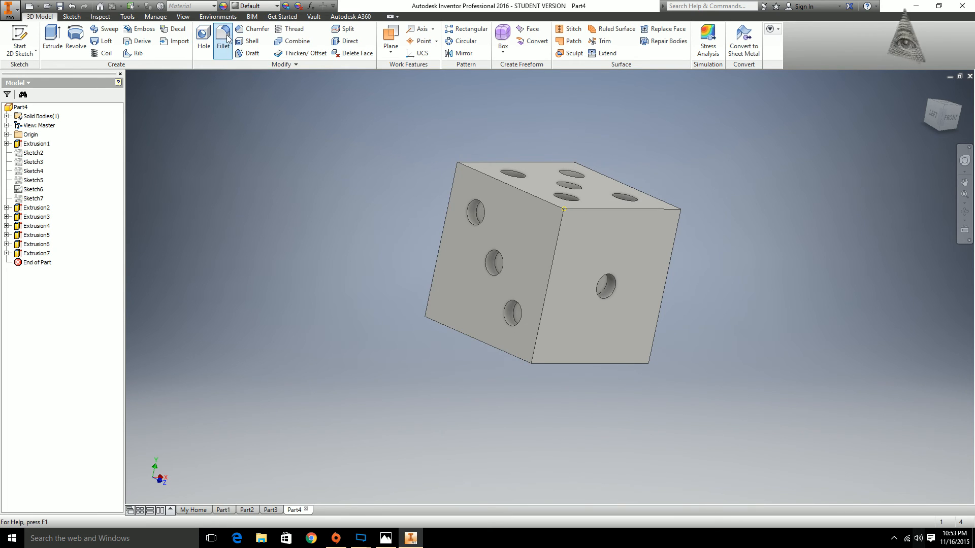
left_click(359, 76)
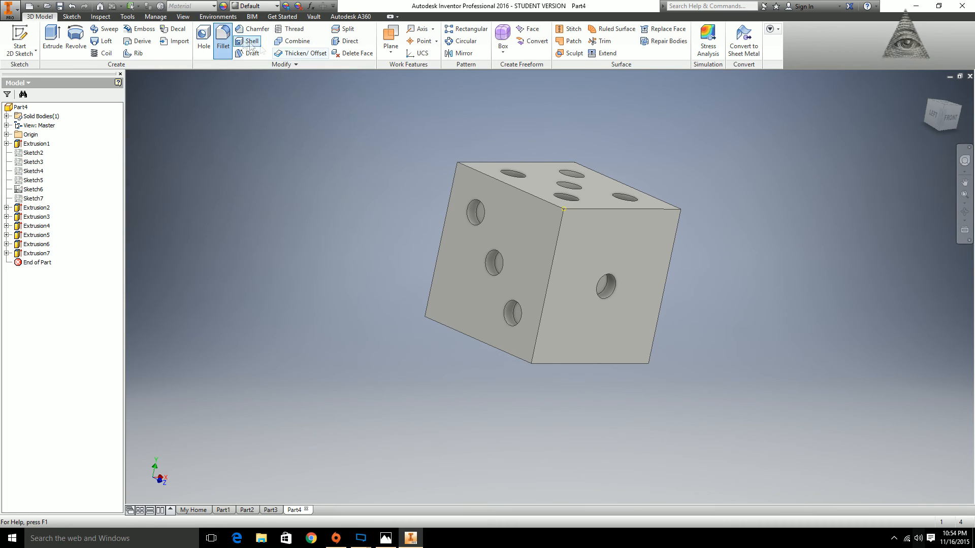
left_click(224, 38)
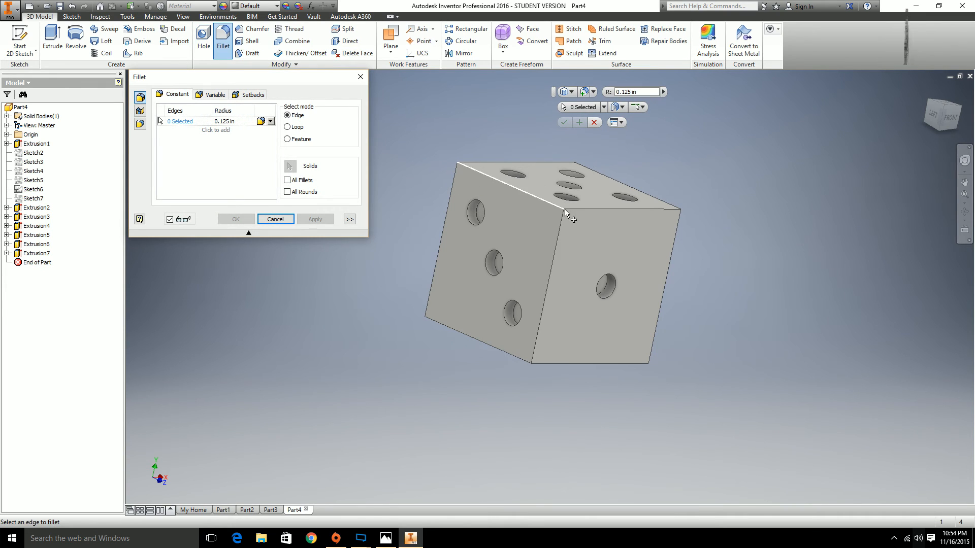
left_click(549, 207)
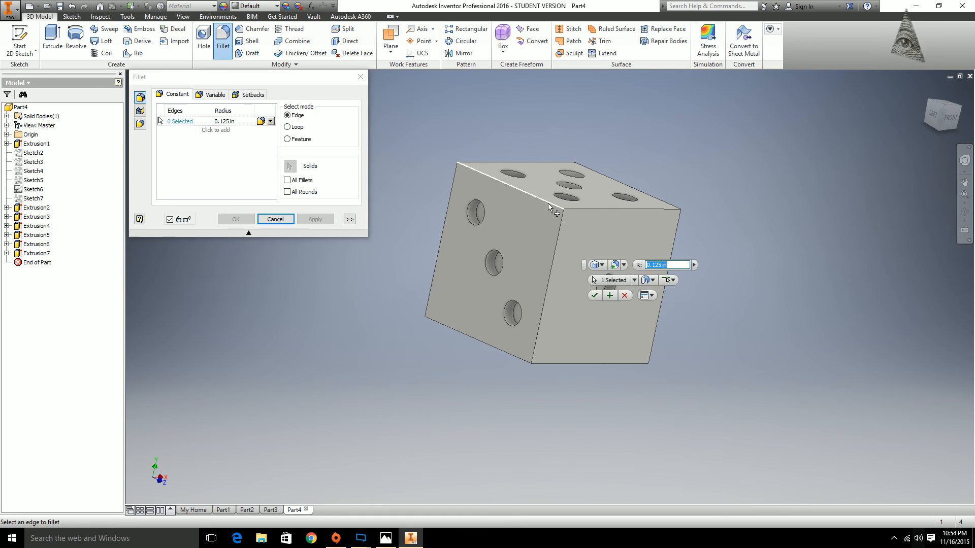
left_click(603, 211)
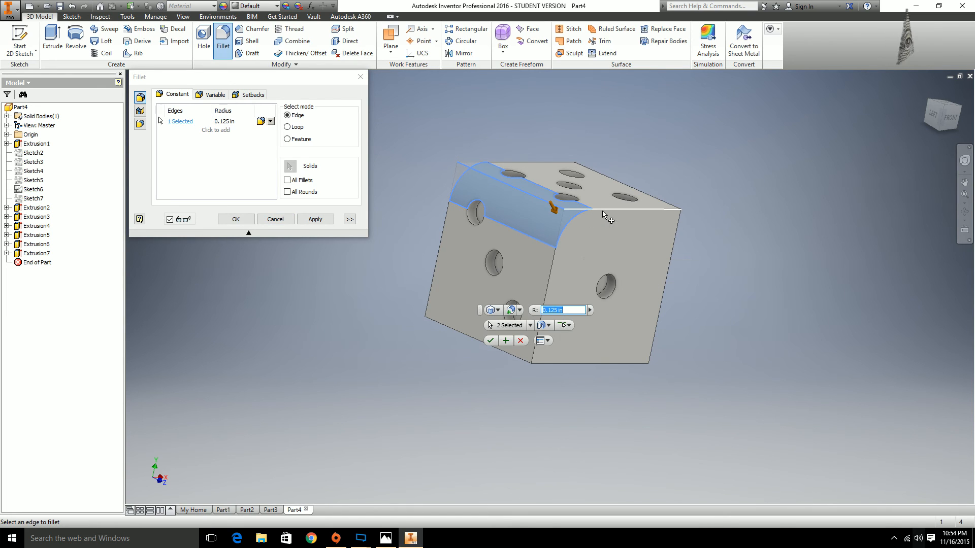
middle_click_drag(581, 163, 583, 188, "shift")
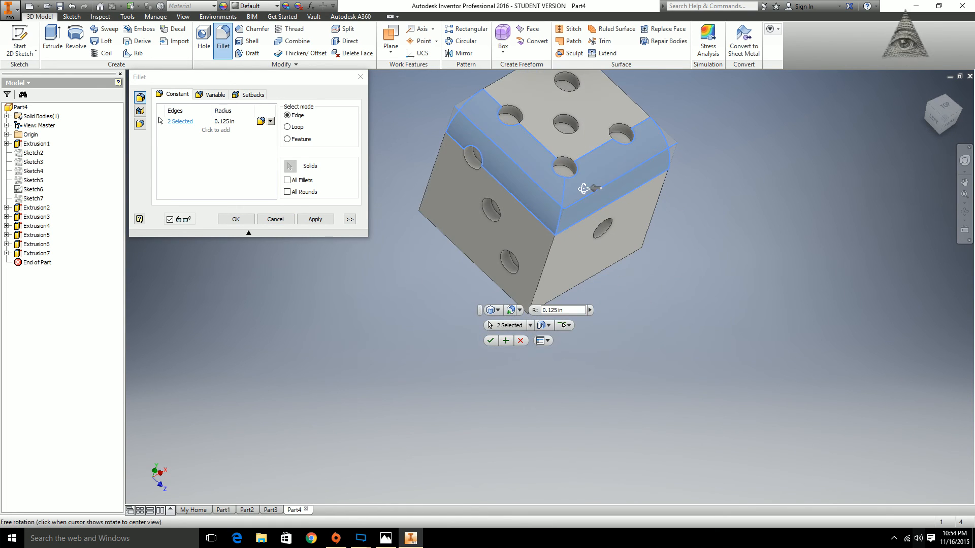
scroll(567, 145, "down", 3)
scroll(566, 128, "up", 4)
middle_click_drag(566, 126, 551, 159, "shift")
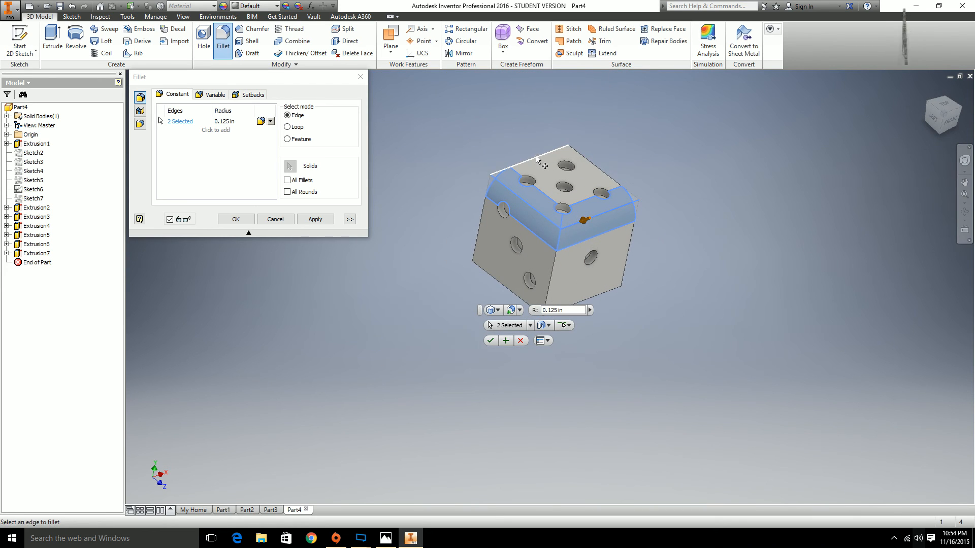
left_click(537, 159)
left_click(597, 166)
middle_click_drag(650, 200, 574, 152, "shift")
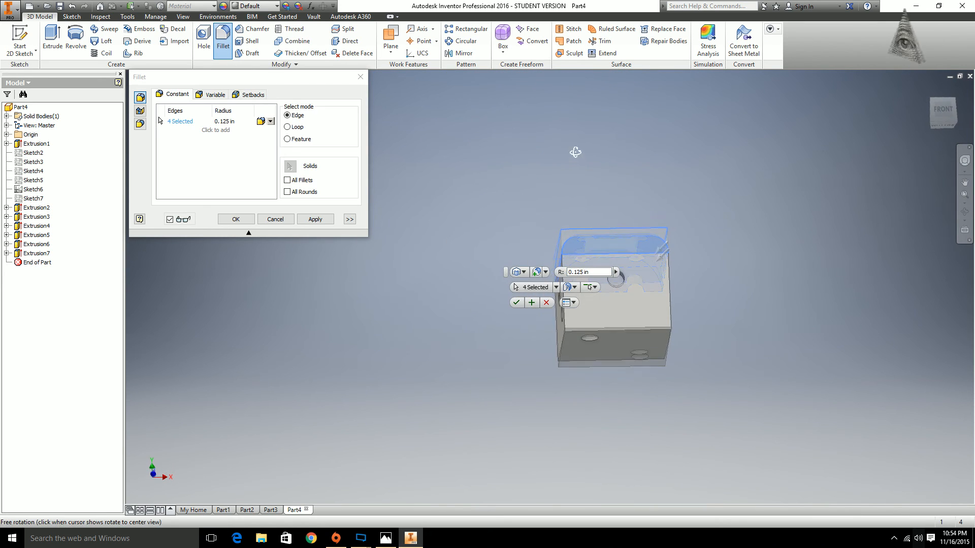
left_click(668, 289)
middle_click_drag(682, 314, 595, 284, "shift")
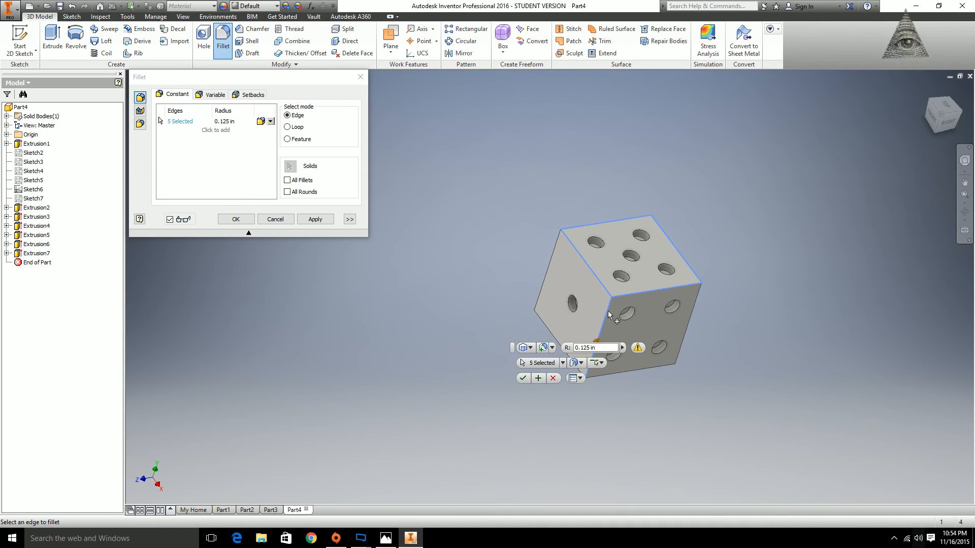
left_click(552, 379)
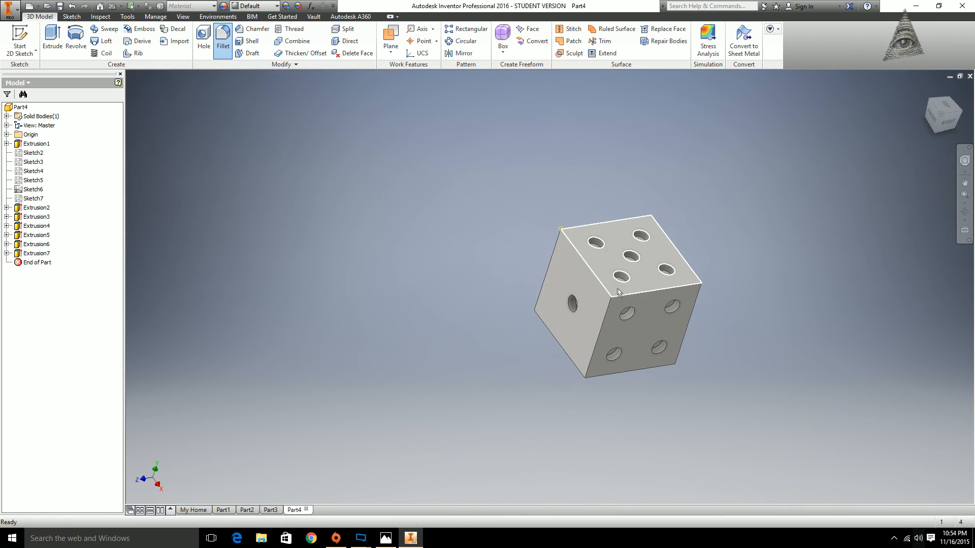
Fillet the four edges around the cube's five-dot top face with a 0.0625 in radius.
key("f")
left_click(585, 263)
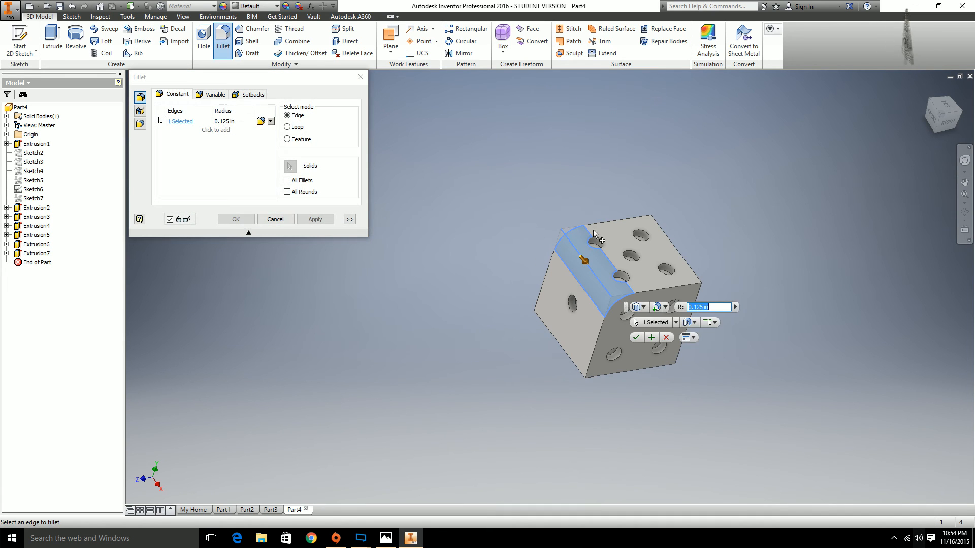
left_click(596, 228)
left_click(675, 249)
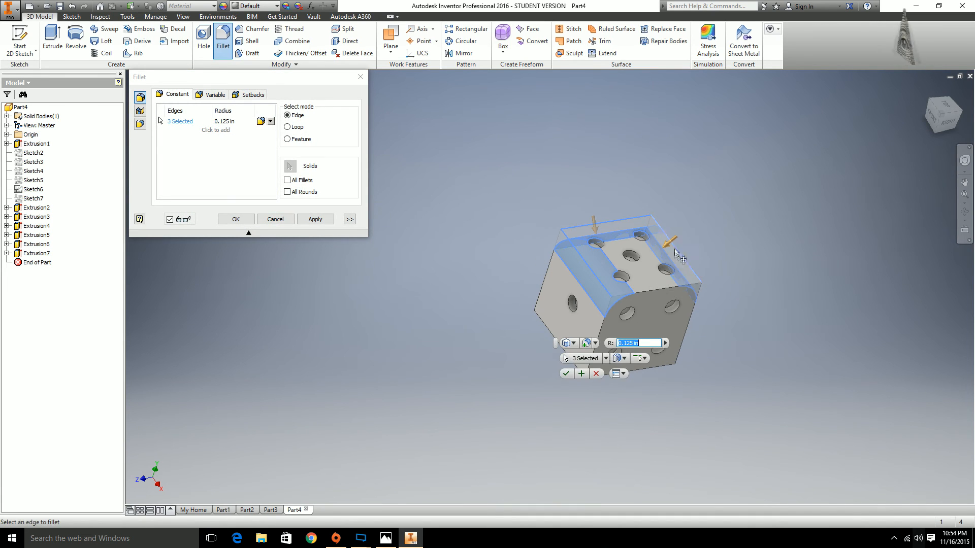
left_click(655, 290)
left_click_drag(654, 290, 672, 295)
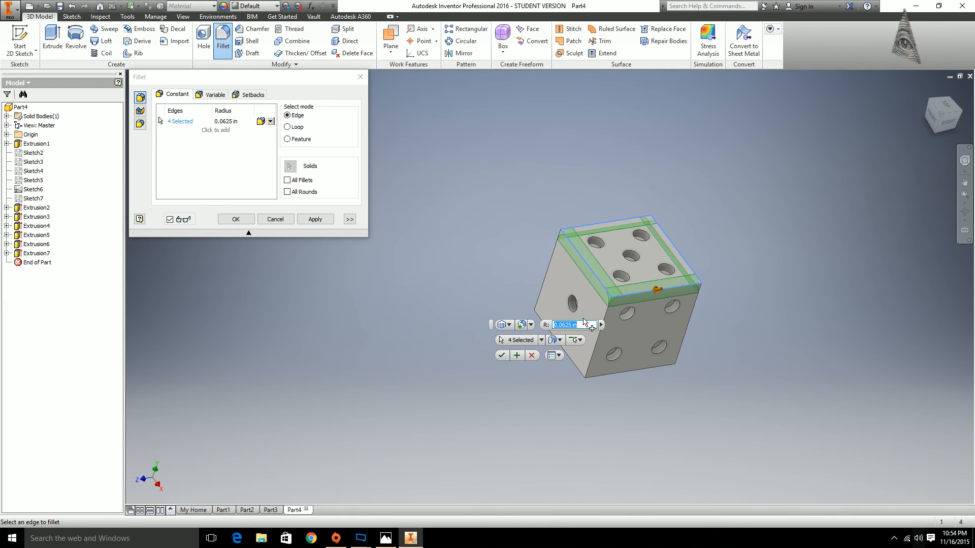
left_click(507, 356)
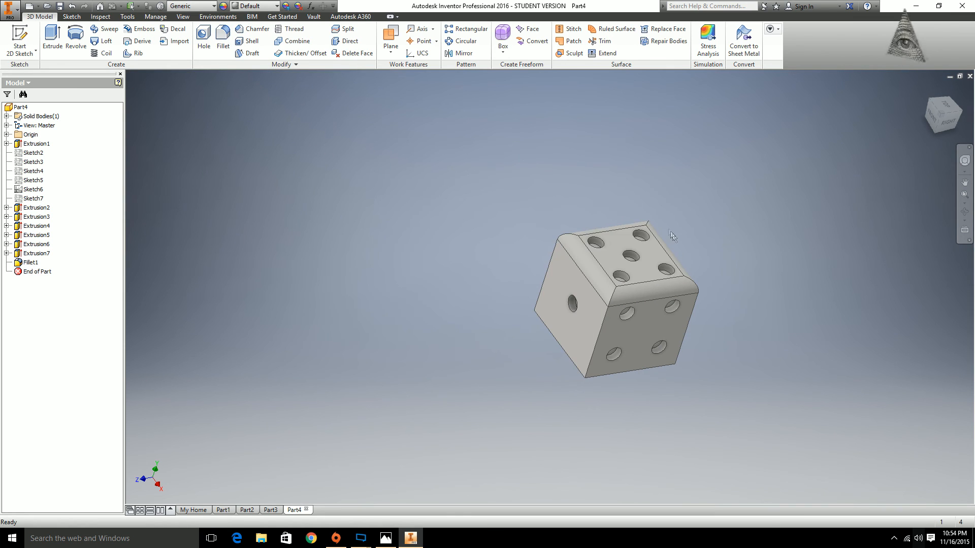
Fillet the cube's four vertical edges with a 0.0625 in radius.
middle_click_drag(670, 318, 728, 313, "shift")
key("f")
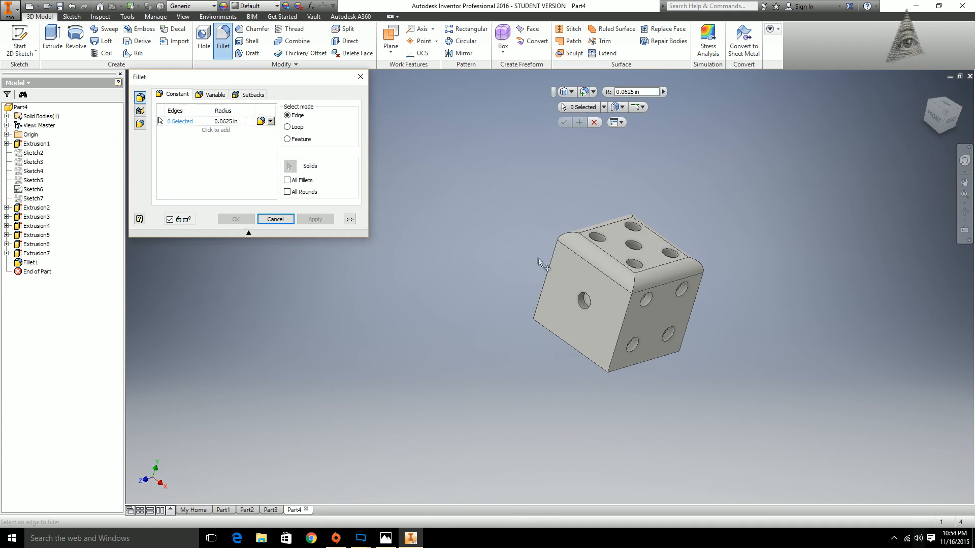
left_click(552, 269)
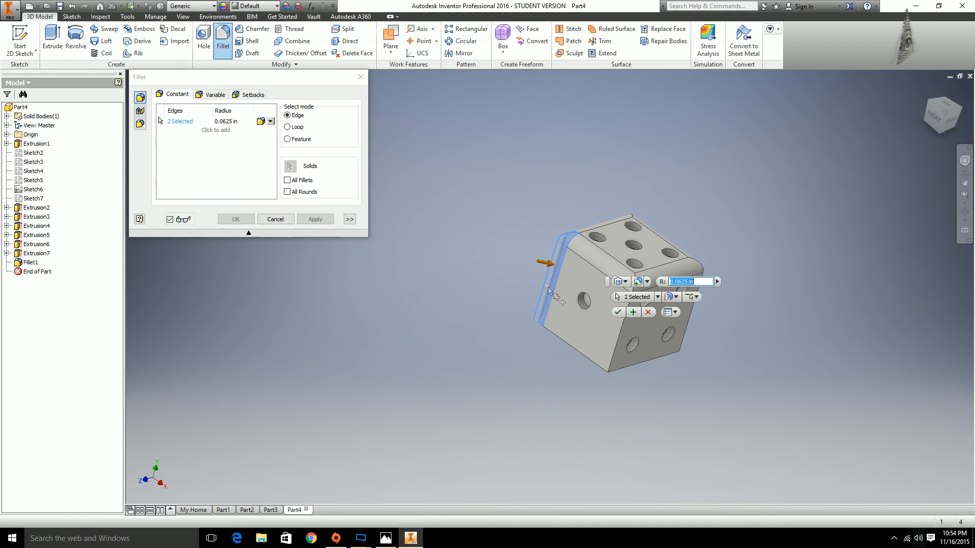
left_click(622, 334)
middle_click_drag(701, 334, 640, 337, "shift")
left_click(699, 331)
middle_click_drag(700, 331, 790, 279, "shift")
left_click(650, 275)
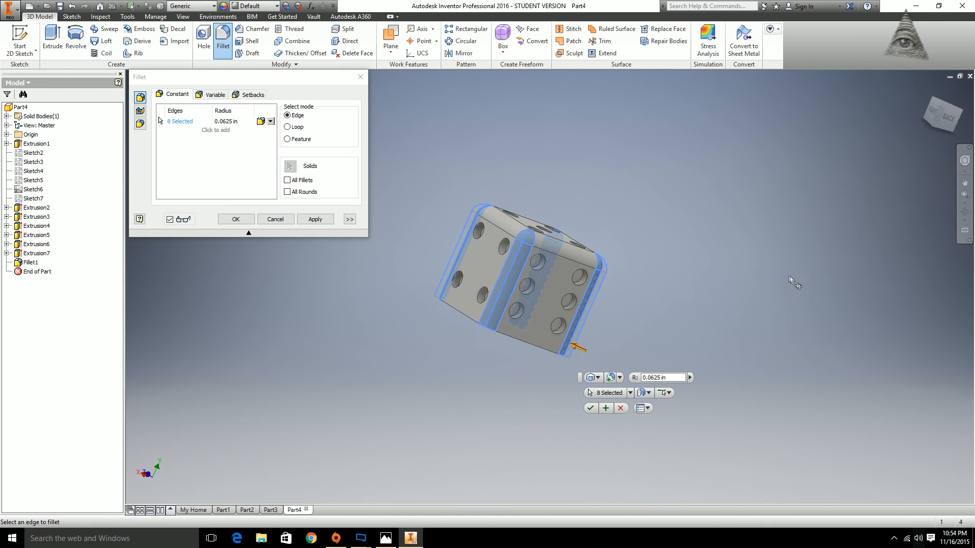
key("Return")
Fillet the edge loop around the cube's two-dot bottom face with a 0.0625 in radius.
middle_click_drag(567, 348, 614, 248, "shift")
scroll(610, 181, "down", 3)
key("f")
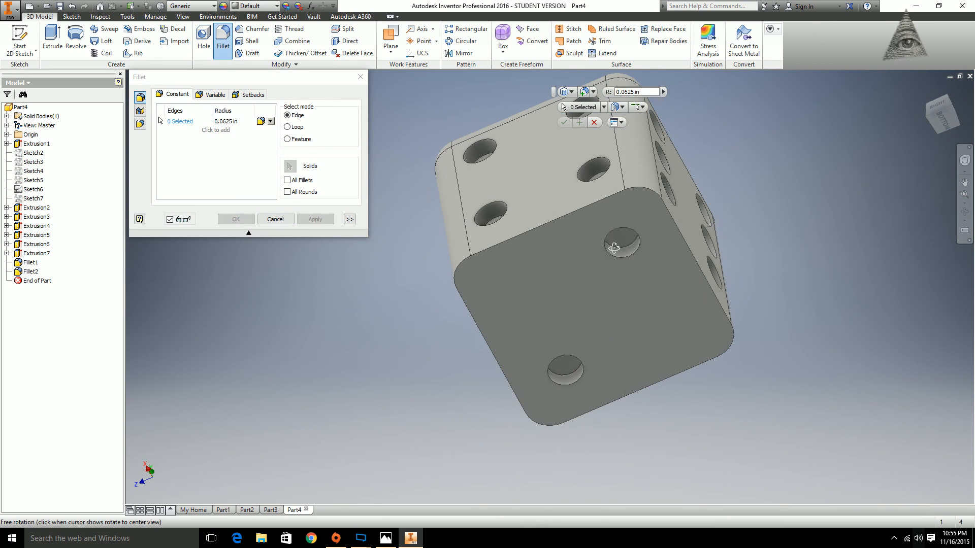
left_click(570, 217)
left_click(629, 277)
middle_click_drag(634, 279, 584, 219, "shift")
key("f")
left_click(501, 194)
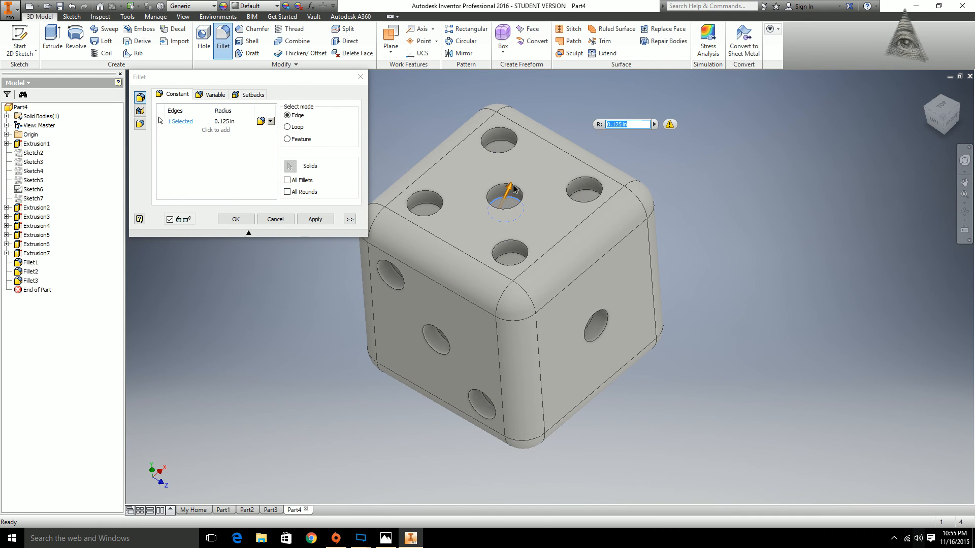
left_click(580, 165)
Examine the filleted die from the top, front and corner views.
middle_click_drag(584, 170, 524, 233, "shift")
middle_click_drag(500, 345, 461, 387, "shift")
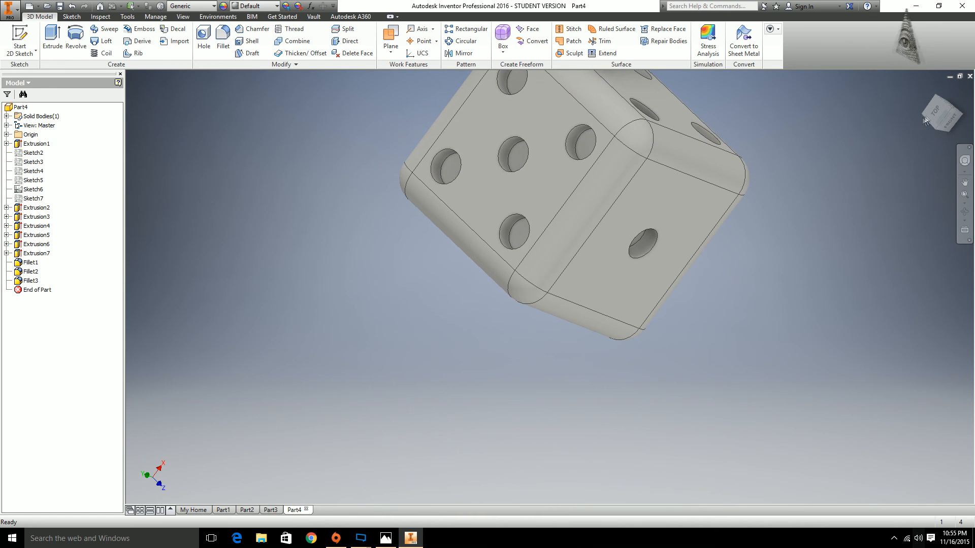
left_click(935, 113)
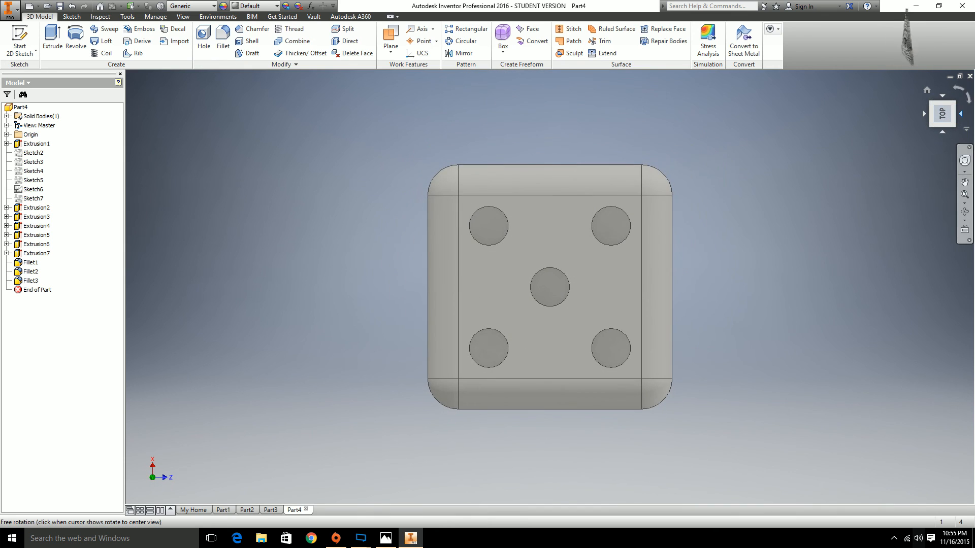
left_click(967, 97)
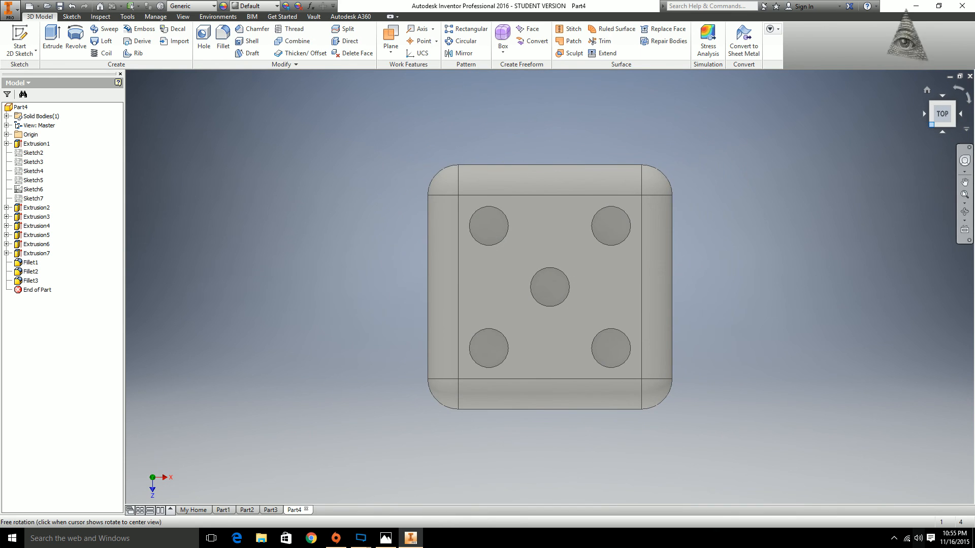
left_click(931, 124)
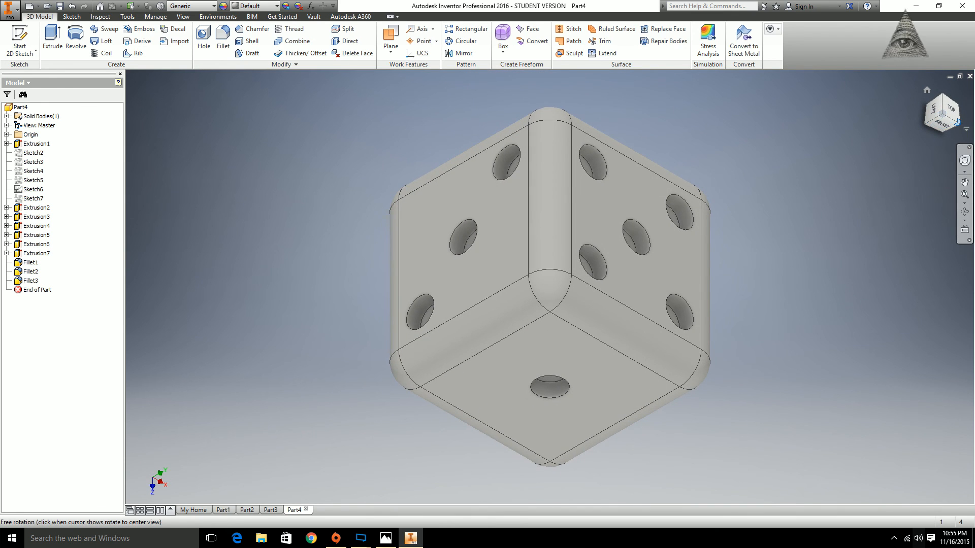
left_click(956, 122)
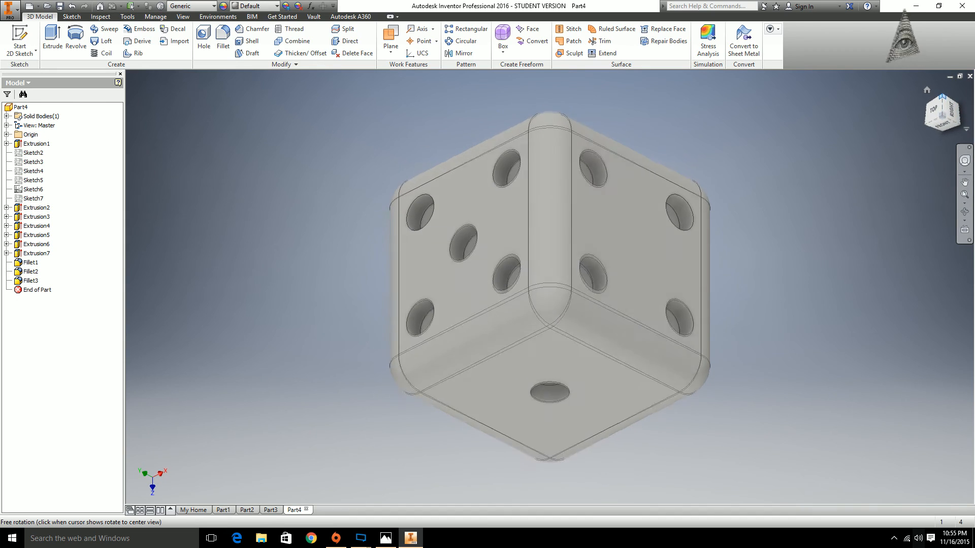
left_click(927, 102)
left_click_drag(927, 102, 597, 233)
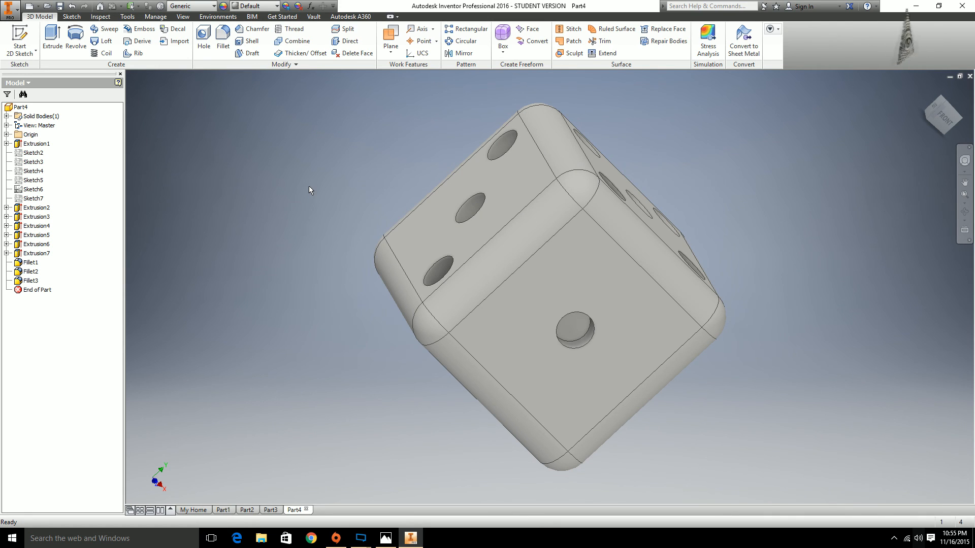
middle_click_drag(427, 237, 531, 326)
left_click(945, 108)
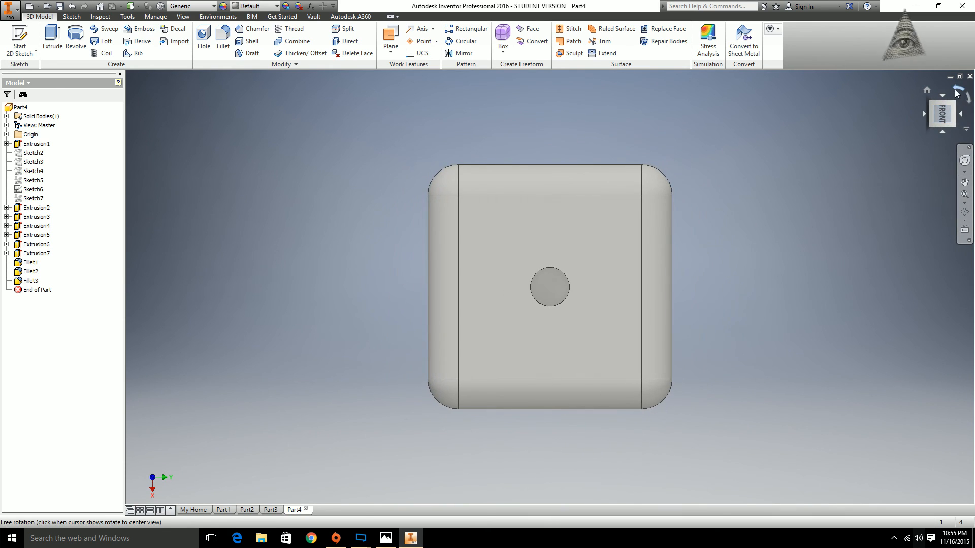
mouse_move(500, 284)
middle_mouse_down("shift")
mouse_move(561, 301)
mouse_move(431, 305)
mouse_move(435, 283)
mouse_move(490, 291)
middle_mouse_up("shift")
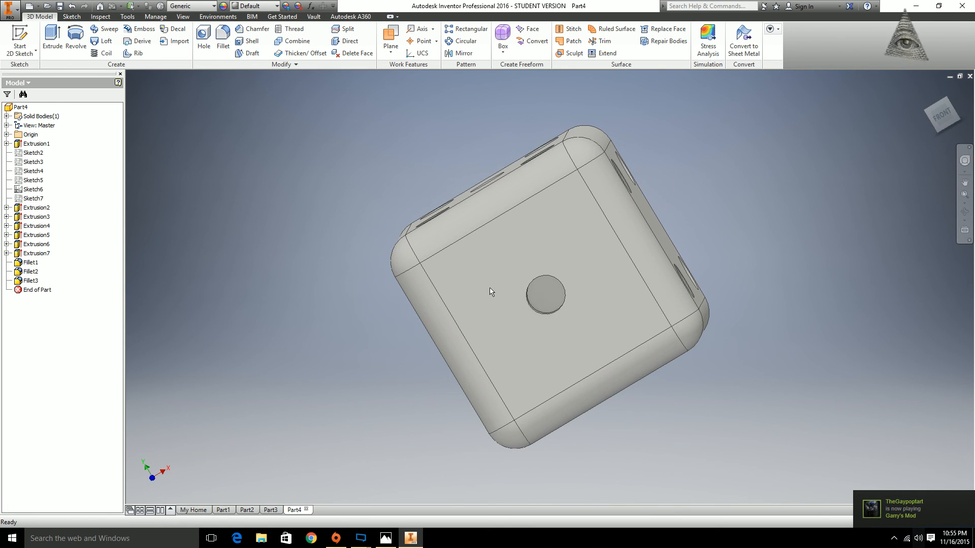